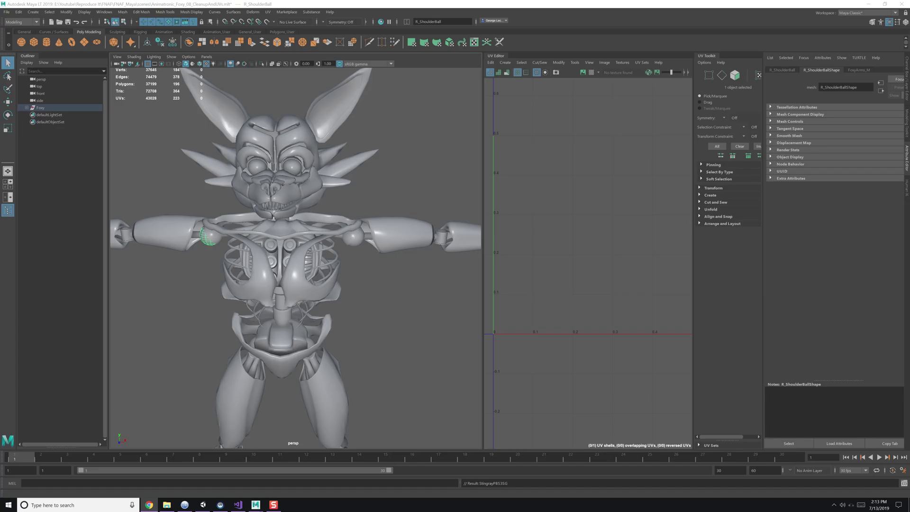
Step: Pack the selected arm guard pieces' UV shells together at 2048 packing resolution
drag(459, 221, 324, 305)
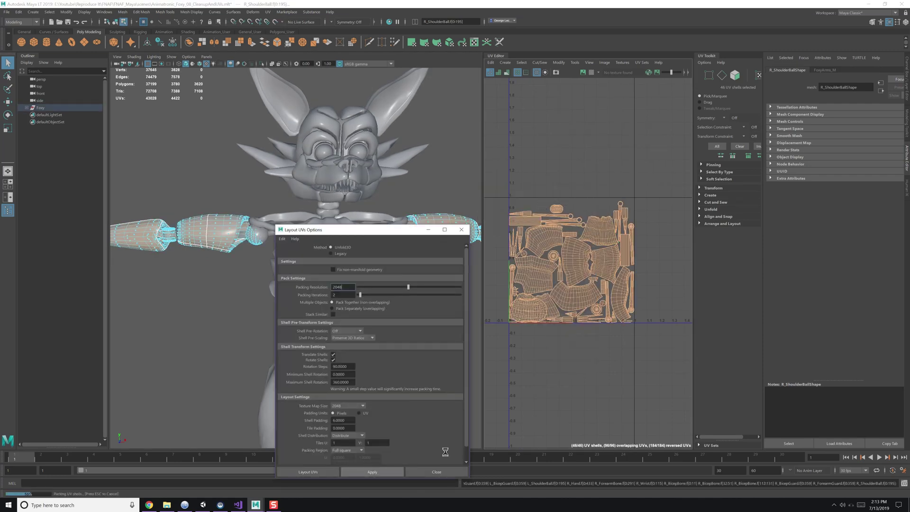
click(461, 229)
click(363, 470)
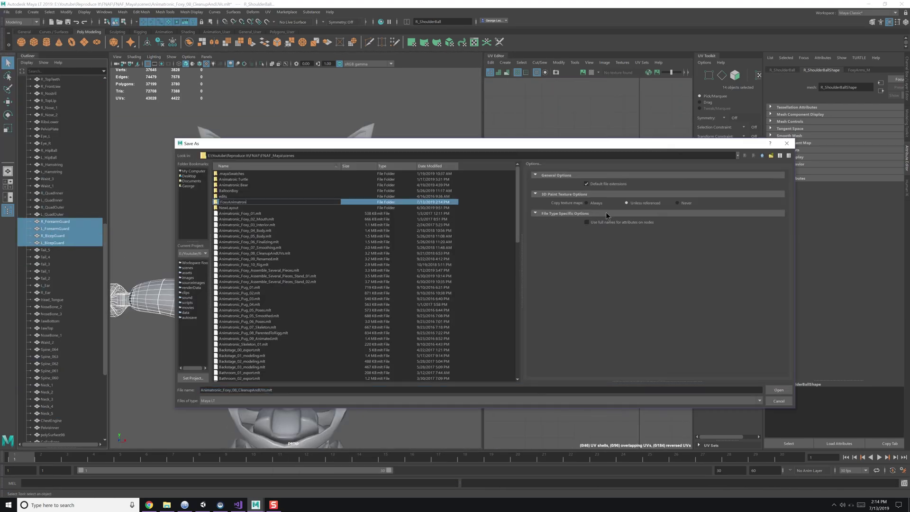
Step: Save the scene as Animatronic_Foxy_UV_MaterialLayout_01.mb in the FoxyAnimatronic folder
key(Return)
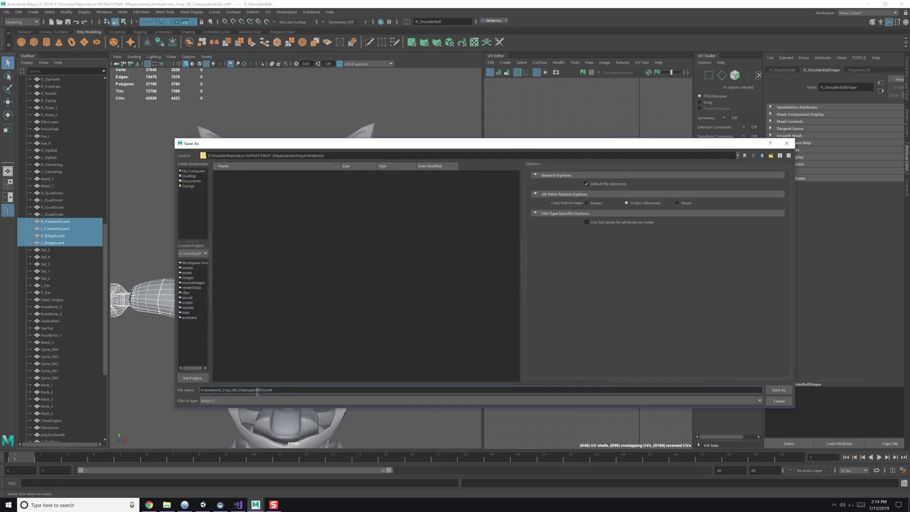
key(Return)
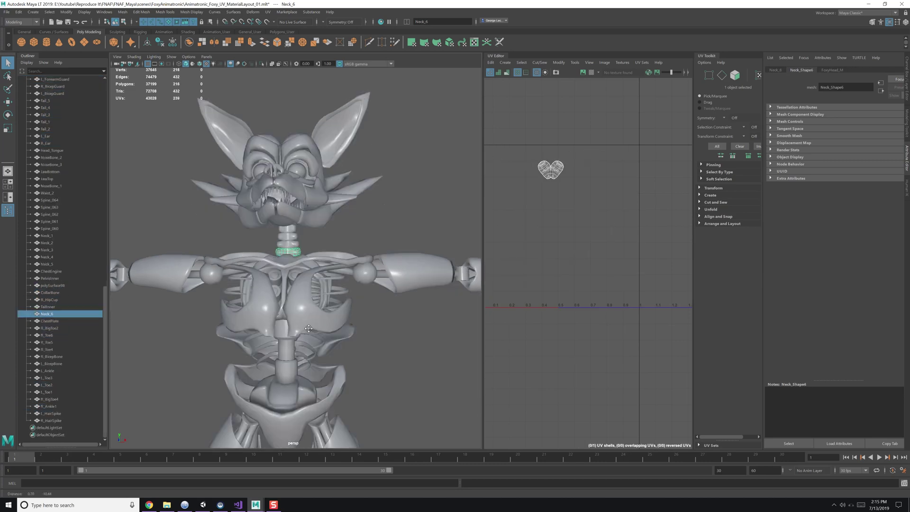
key(f)
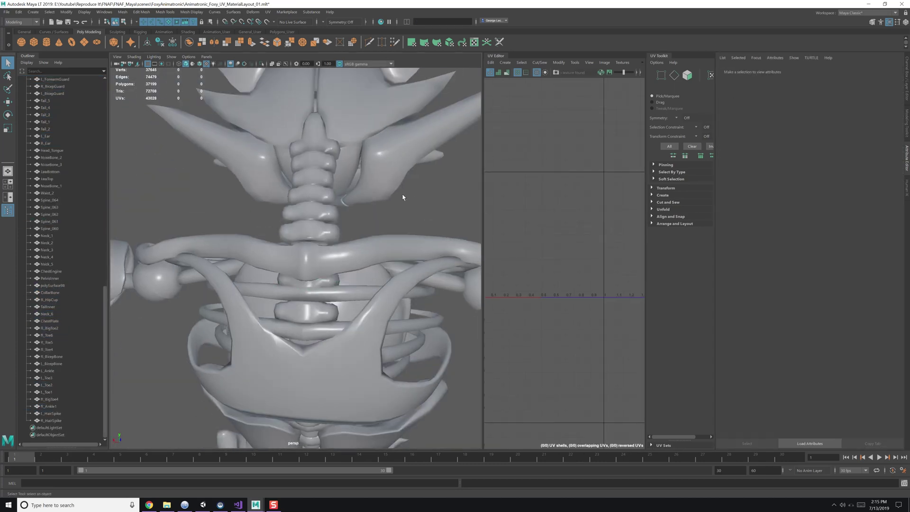
click(104, 12)
click(262, 55)
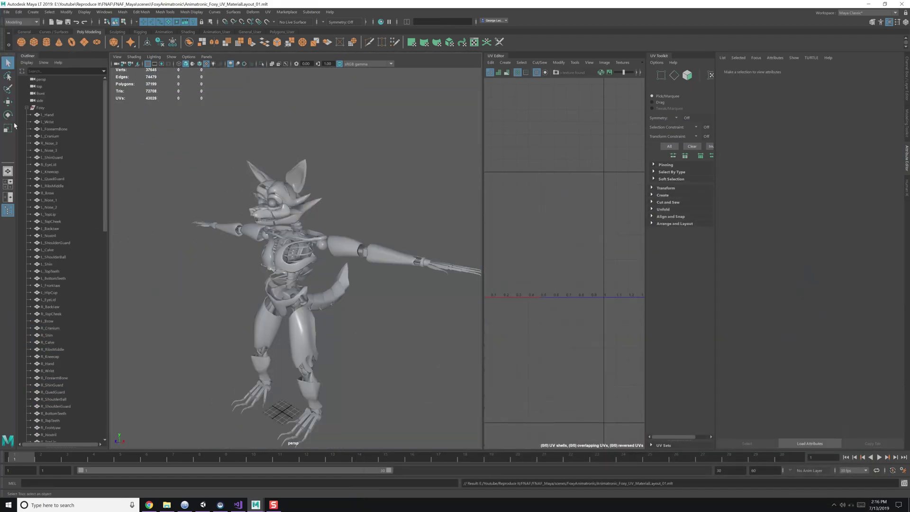
Step: Let the Substance Painter setup finish and launch Substance Painter 2019
click(40, 107)
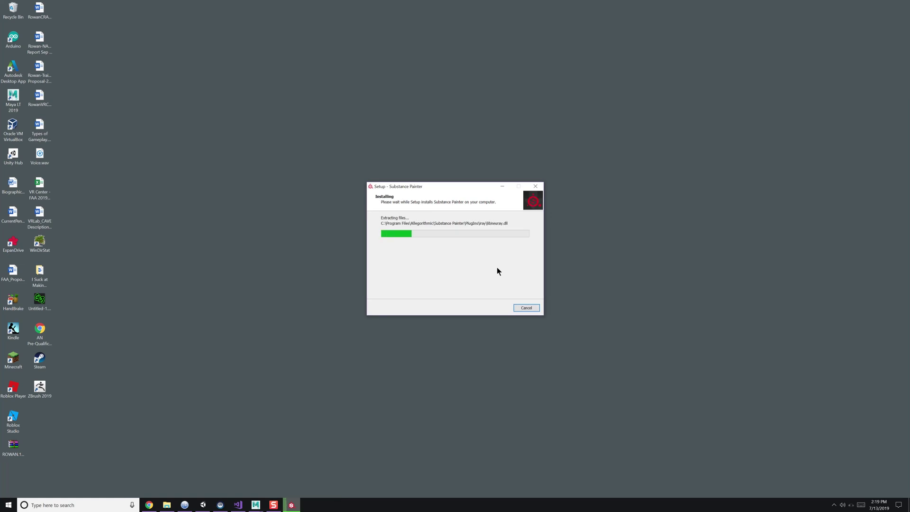
click(834, 505)
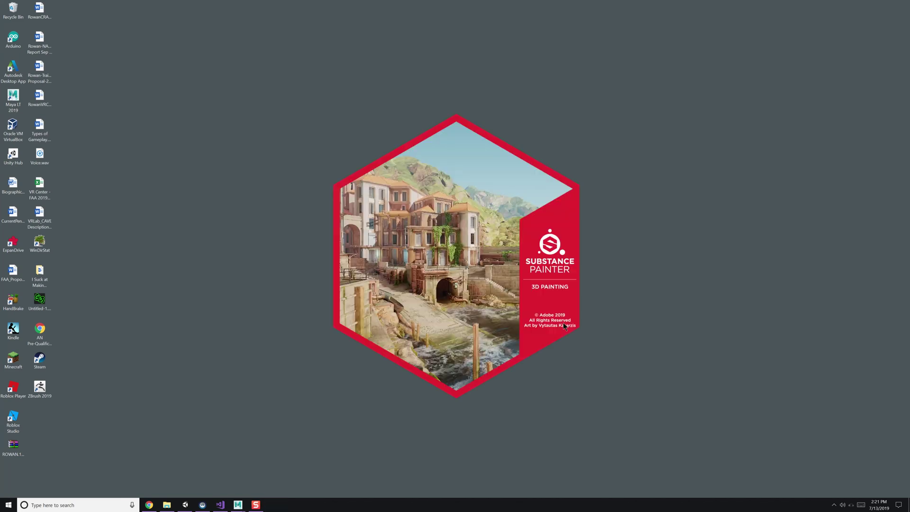
Step: Create a new project from the Foxy FBX mesh and save it
key(ctrl+n)
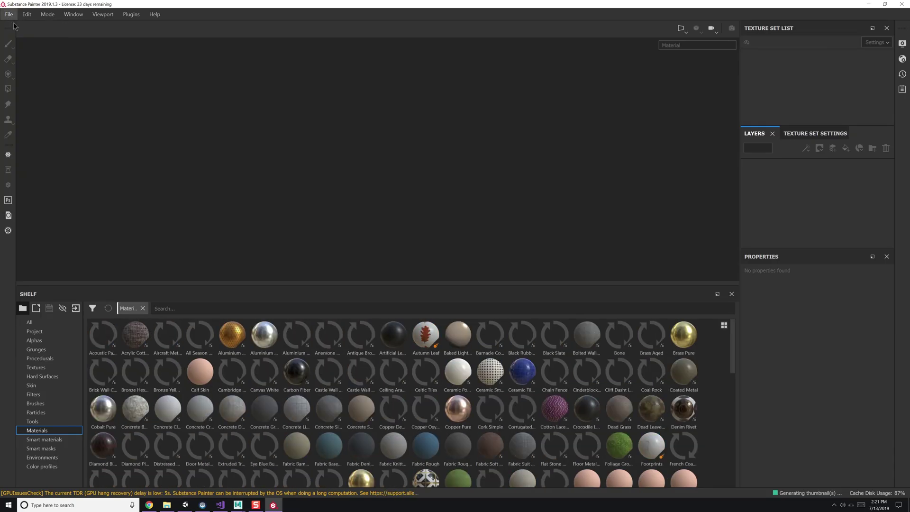
click(545, 156)
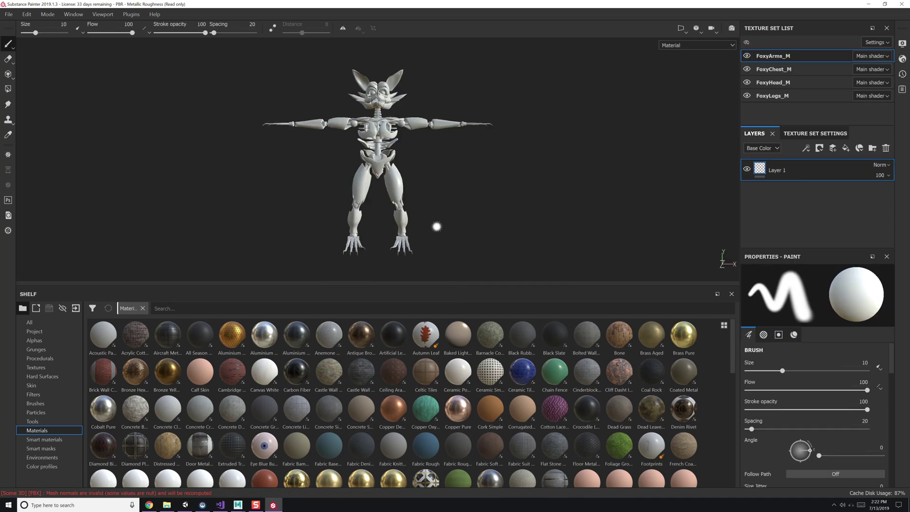
scroll(433, 225, up, 5)
alt+drag(432, 226, 538, 130)
scroll(537, 130, down, 5)
key(ctrl+s)
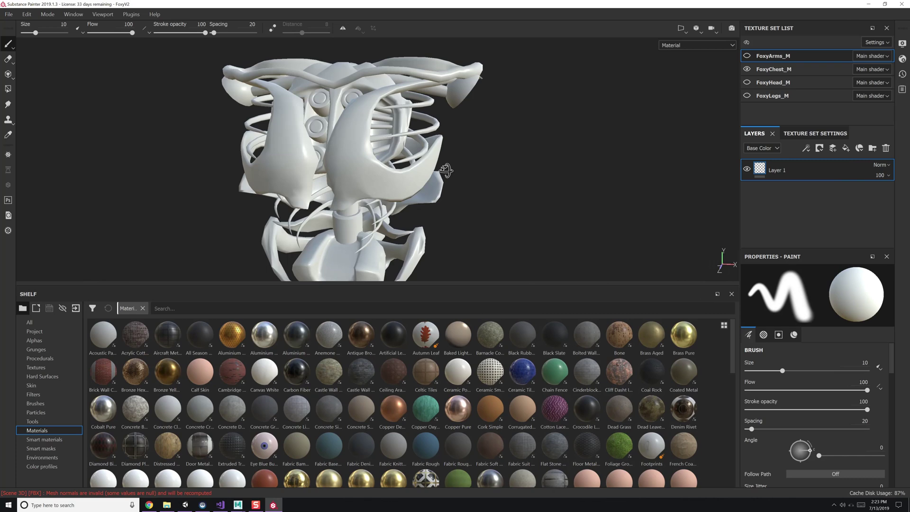
Step: Add a black-masked Brass Pure fill layer on FoxyChest_M and bake its mesh maps
click(772, 69)
drag(684, 334, 833, 154)
click(833, 148)
key(4)
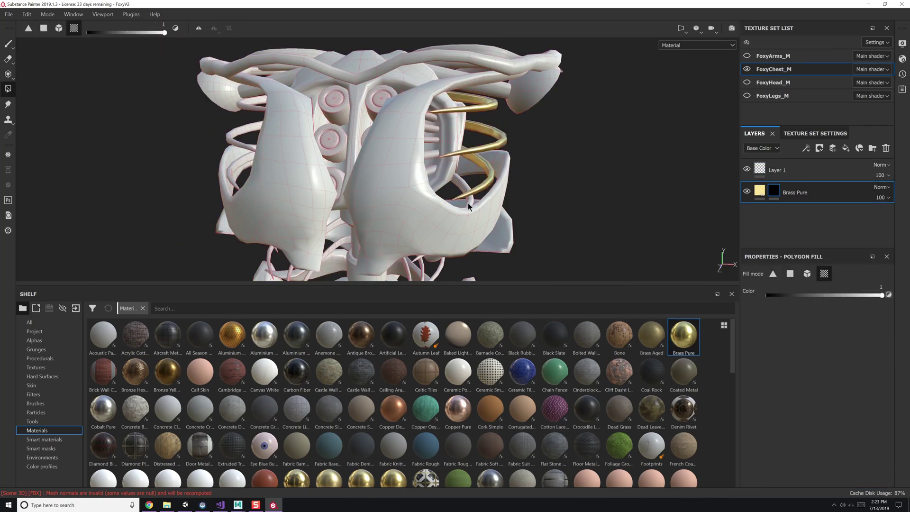
alt+drag(468, 200, 356, 123)
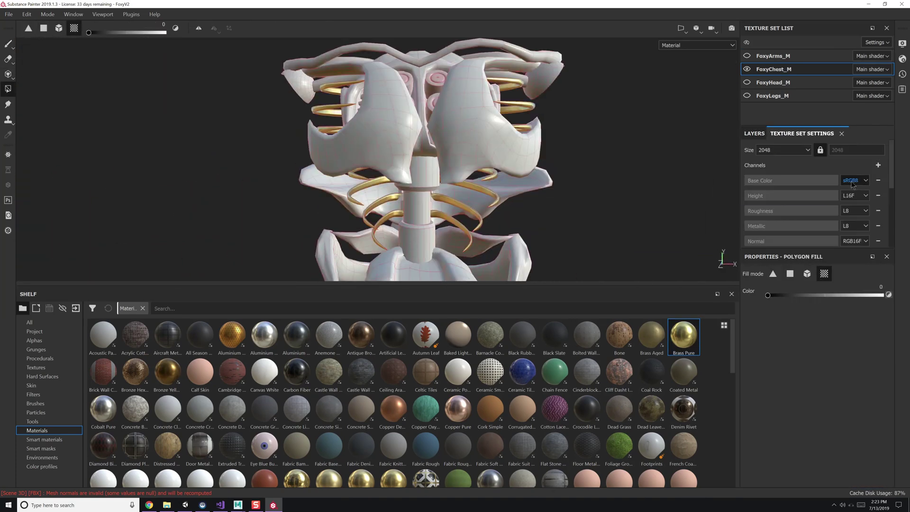
click(858, 214)
click(455, 398)
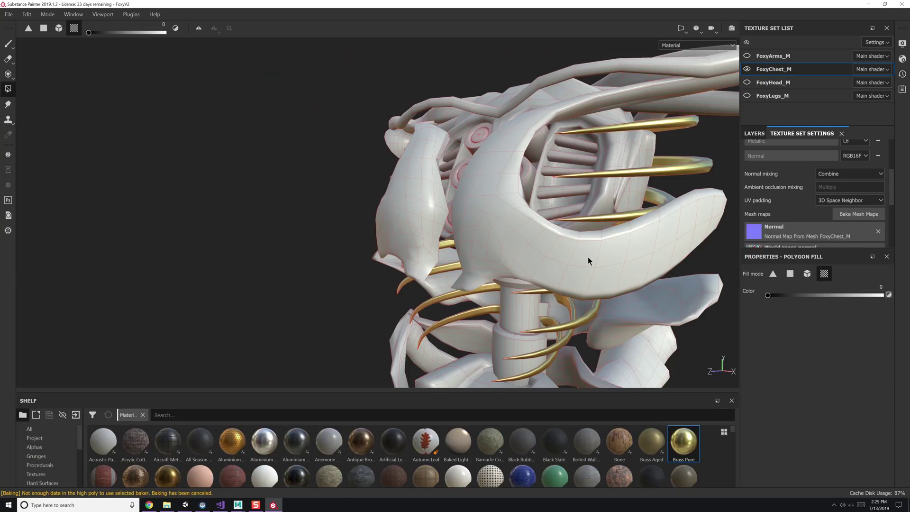
Step: Mask the chest plates for the red layer with Polygon Fill in mesh mode
alt+drag(587, 260, 431, 232)
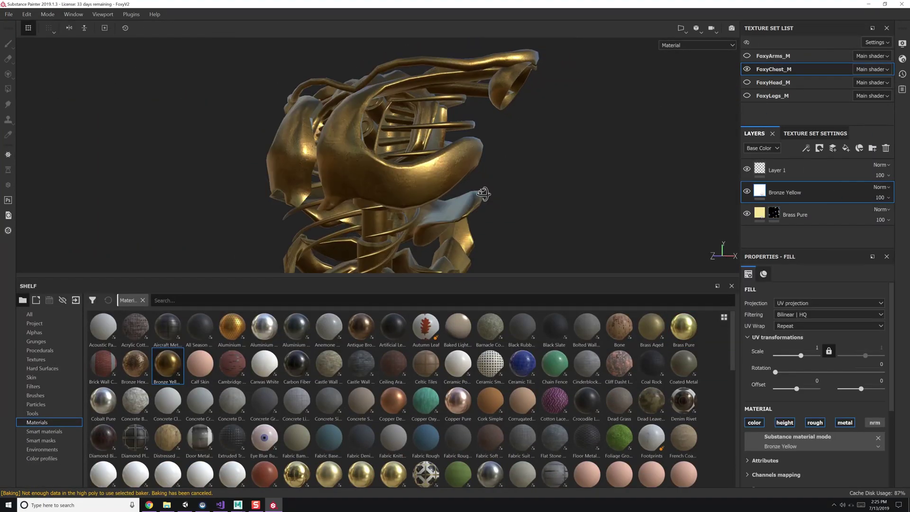
scroll(806, 462, down, 8)
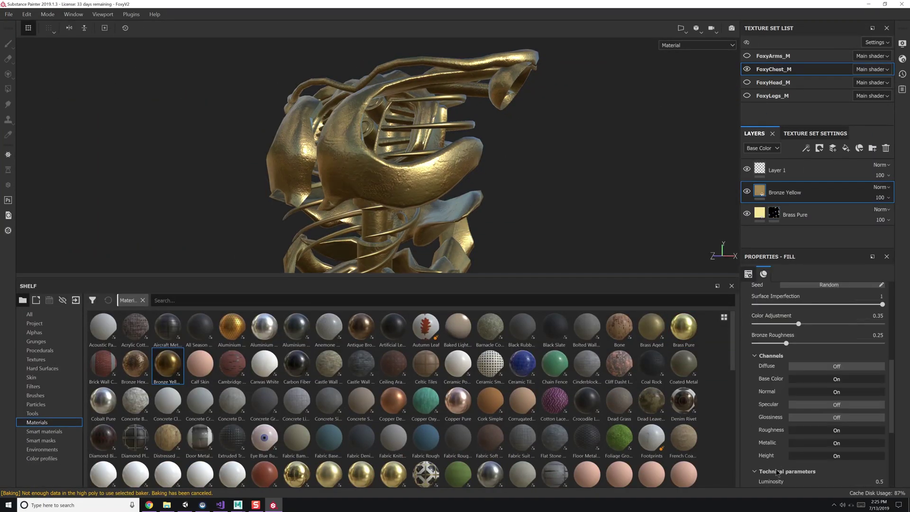
alt+drag(474, 166, 370, 190)
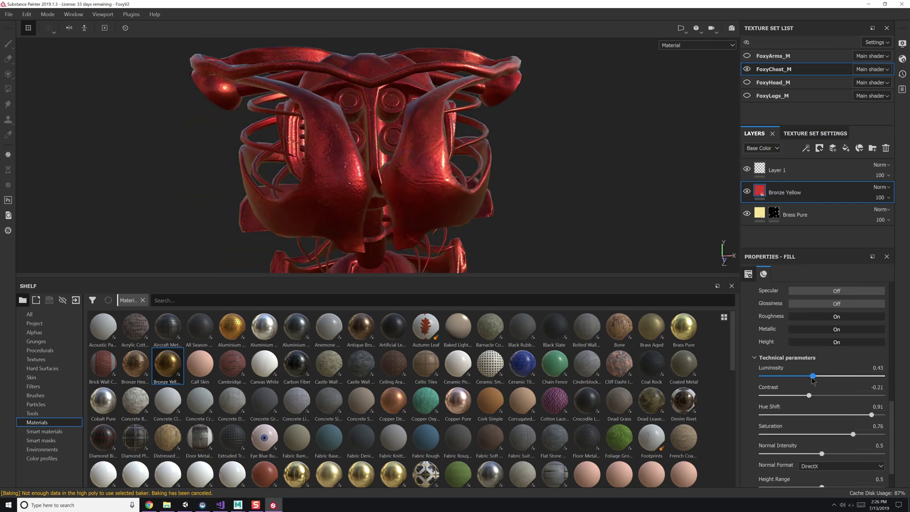
scroll(369, 191, up, 3)
key(4)
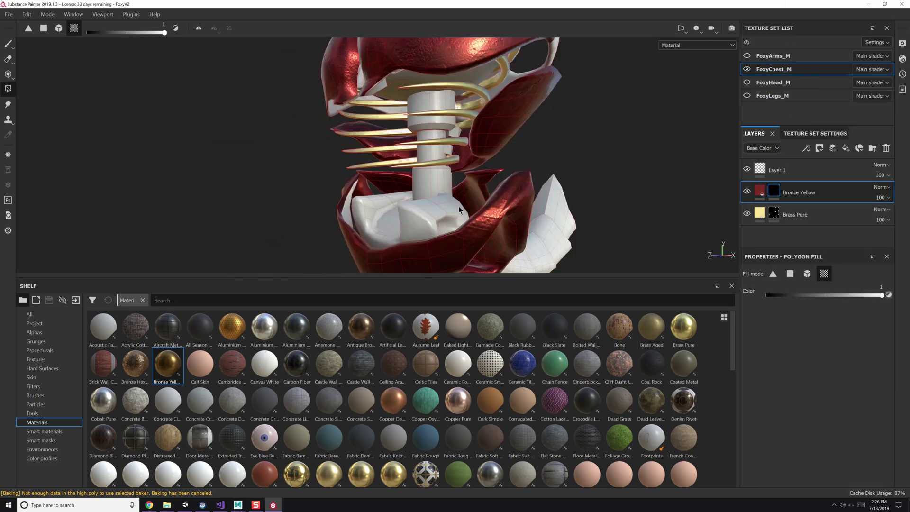
alt+drag(464, 215, 426, 180)
key(3)
click(452, 190)
scroll(417, 185, up, 3)
Step: Fill the spine column with a black-masked Carbon Fiber layer
drag(296, 365, 395, 193)
key(3)
click(395, 193)
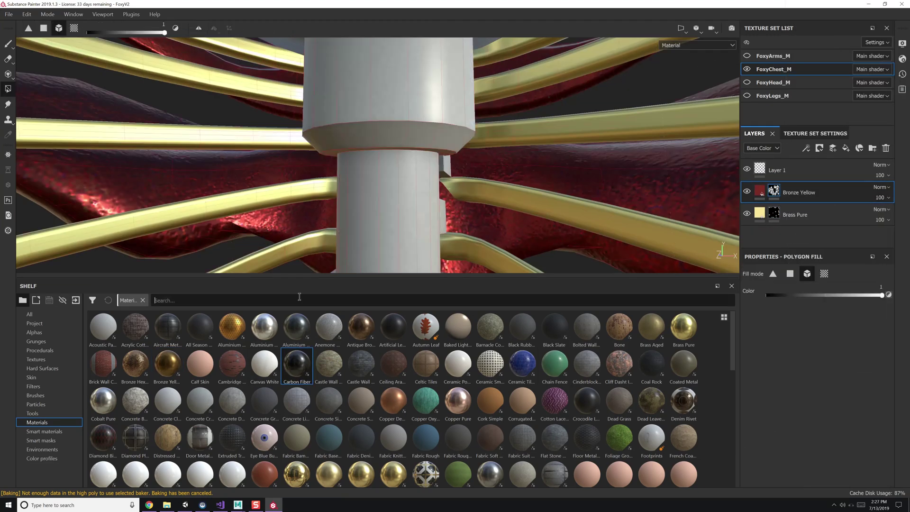
Step: Search 'metal' and add Steel Dented as a black-masked fill layer
text(metal)
click(723, 317)
scroll(407, 398, down, 5)
drag(181, 447, 805, 192)
key(f)
right_click(777, 191)
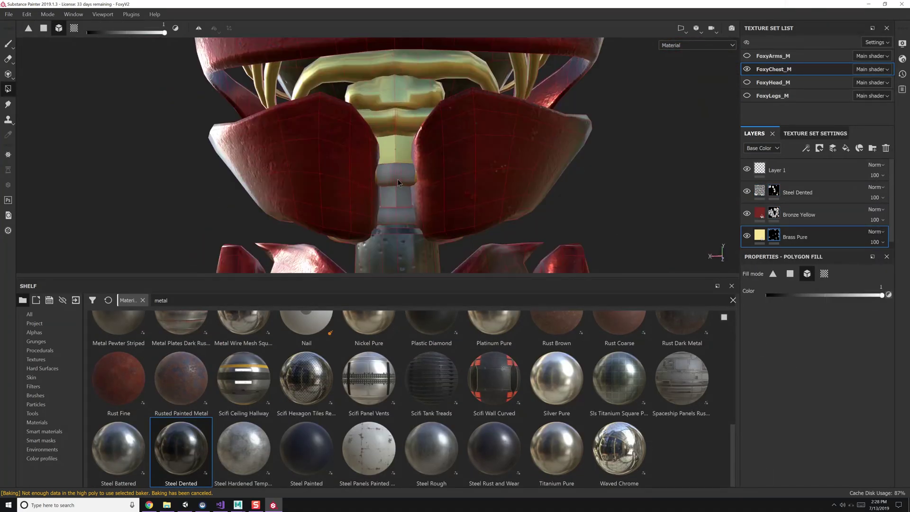
Step: Add an Antique Bronze Darkened layer to the chest interior
alt+drag(398, 182, 474, 195)
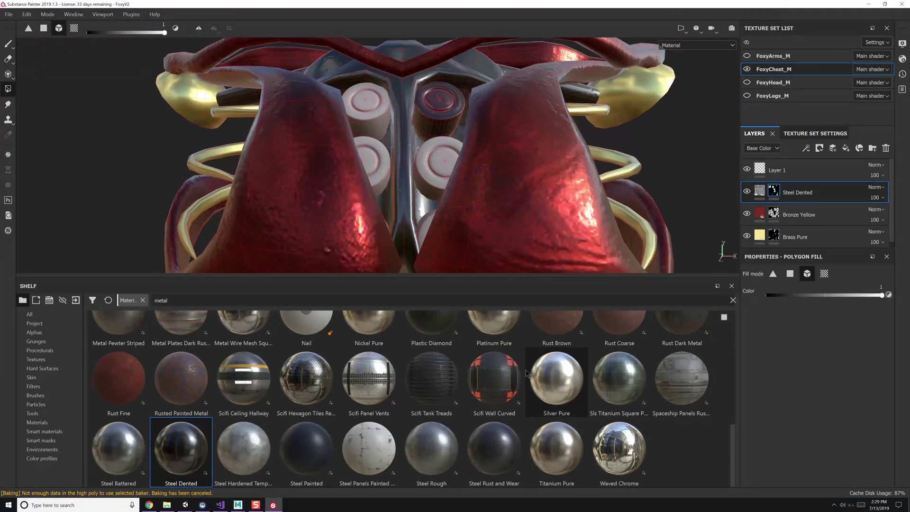
drag(733, 450, 734, 335)
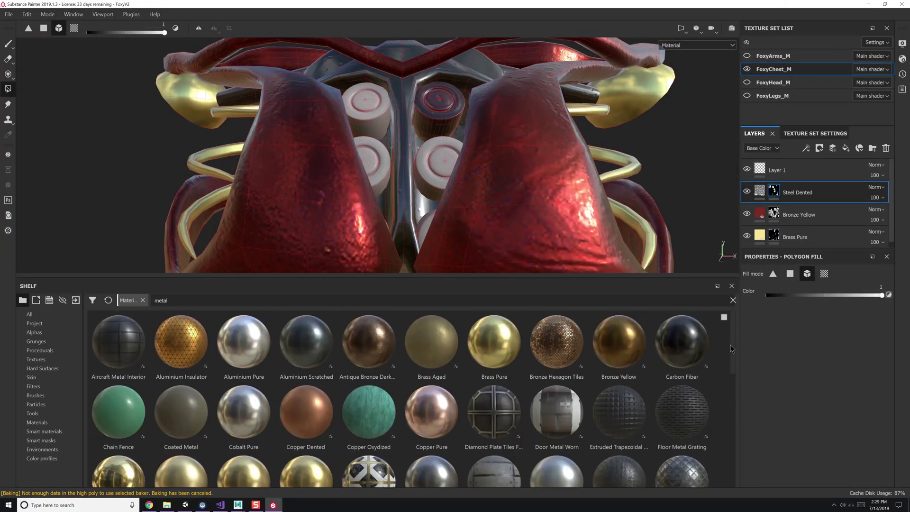
drag(833, 190, 831, 190)
alt+drag(388, 142, 356, 130)
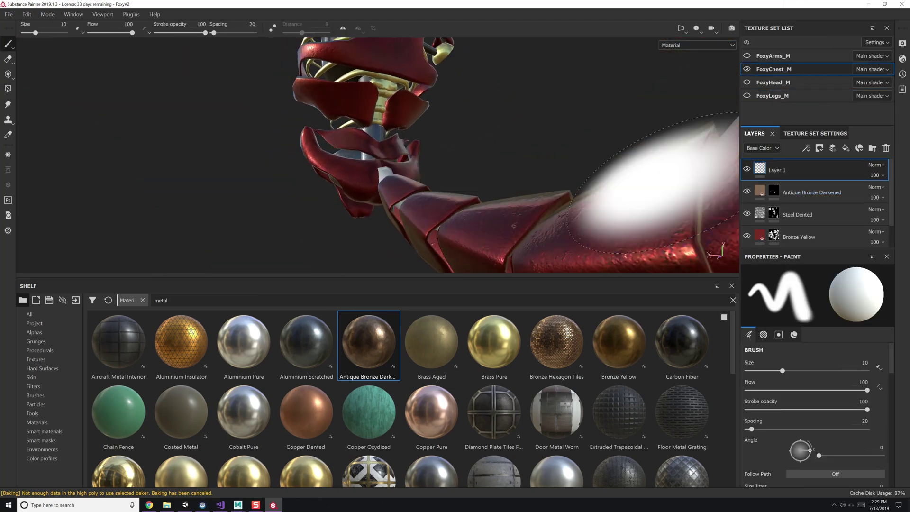
Step: Apply the Foxy smart material to FoxyLegs_M and inspect the textured legs
key(4)
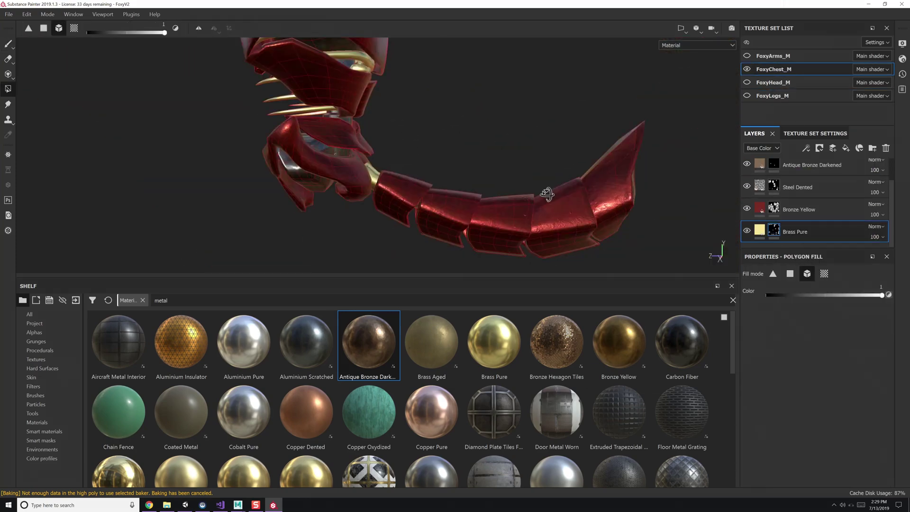
mouse_move(522, 205)
alt+mouse_down()
mouse_move(474, 199)
mouse_move(536, 196)
alt+mouse_up()
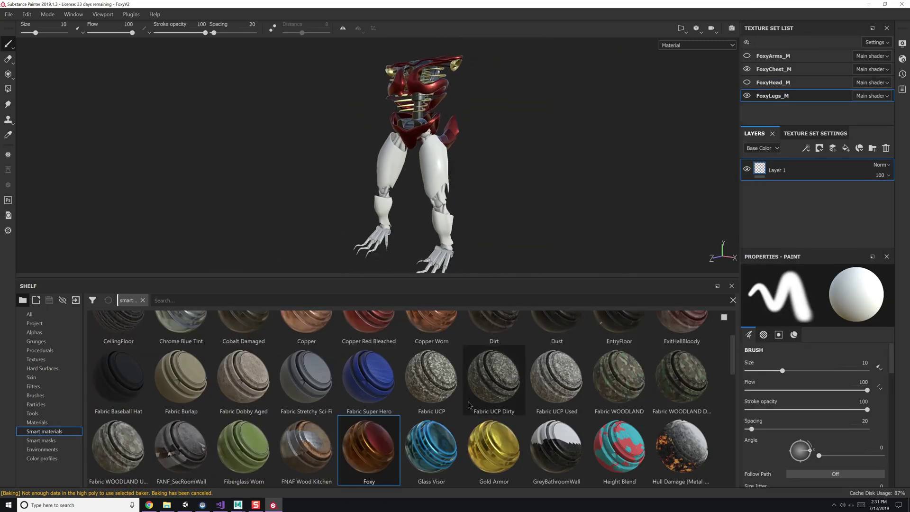
mouse_move(381, 444)
mouse_down()
mouse_move(774, 214)
mouse_move(617, 226)
mouse_up()
key(f)
alt+drag(511, 248, 782, 189)
alt+drag(678, 180, 478, 205)
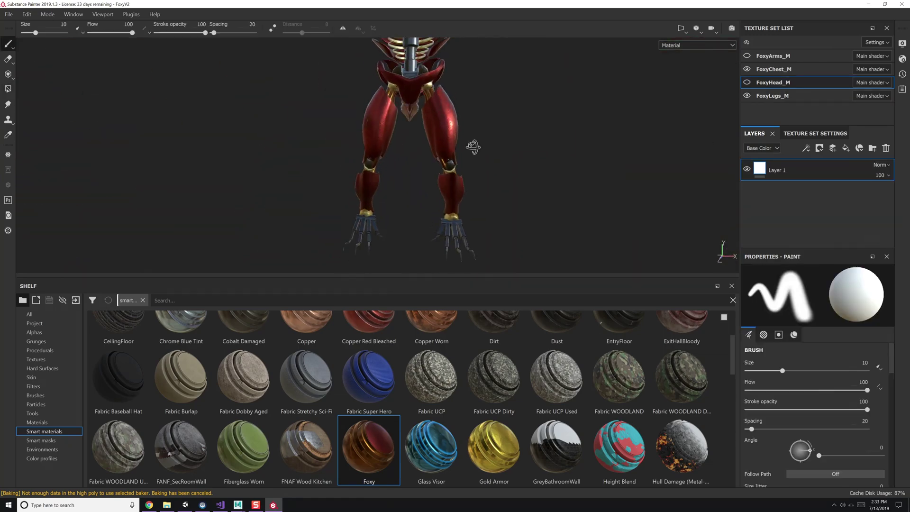
alt+drag(471, 146, 636, 128)
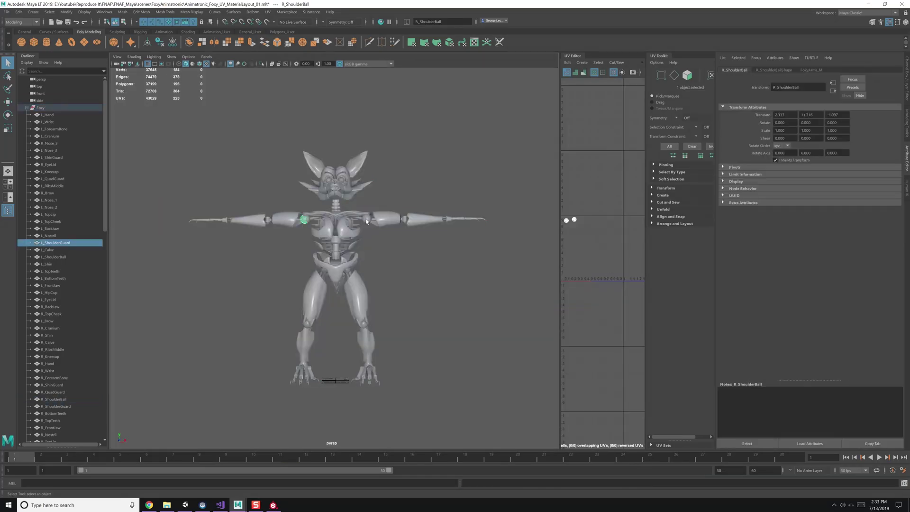
Step: Select the leg pieces, including toes, ankle and shin guard, in object mode
alt+drag(366, 220, 305, 276)
click(306, 276)
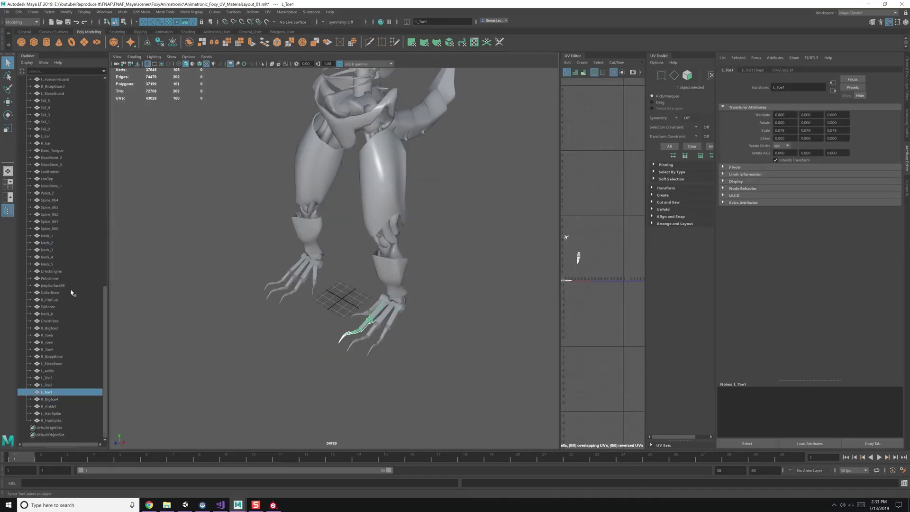
click(104, 12)
right_click(461, 149)
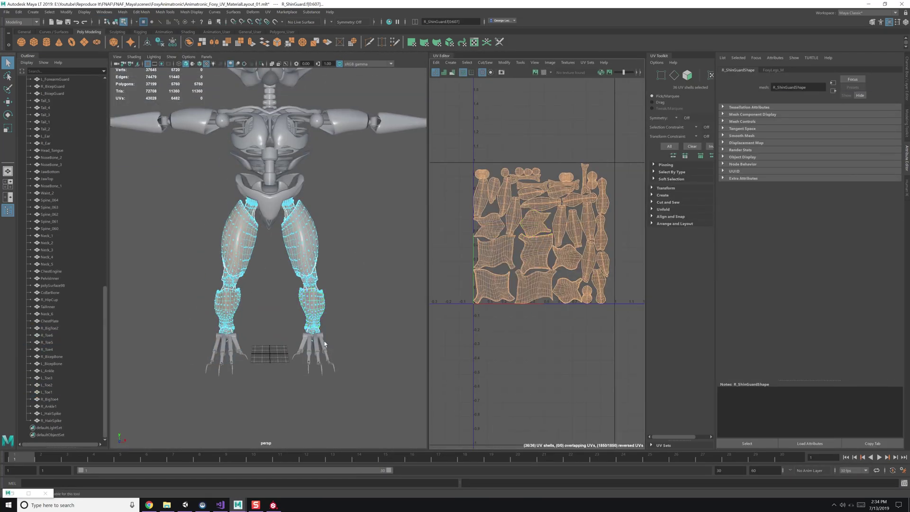
click(79, 192)
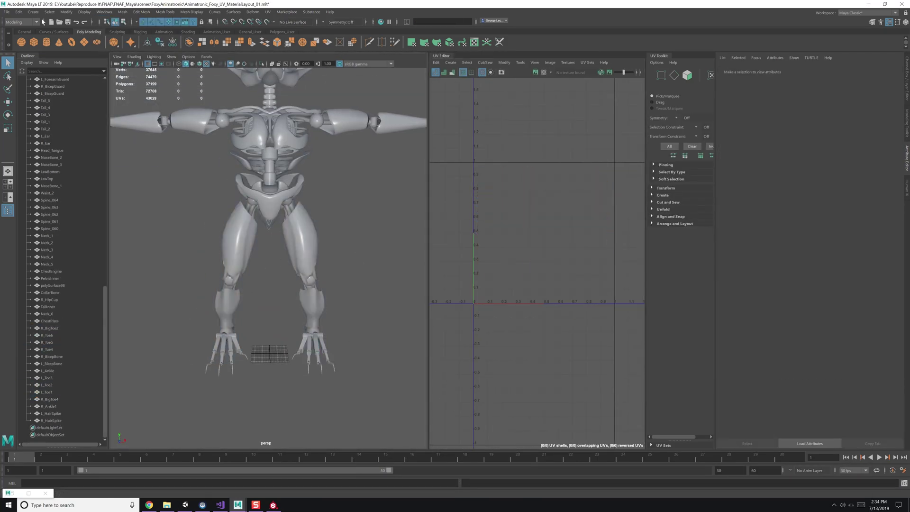
key(ctrl+z)
click(19, 12)
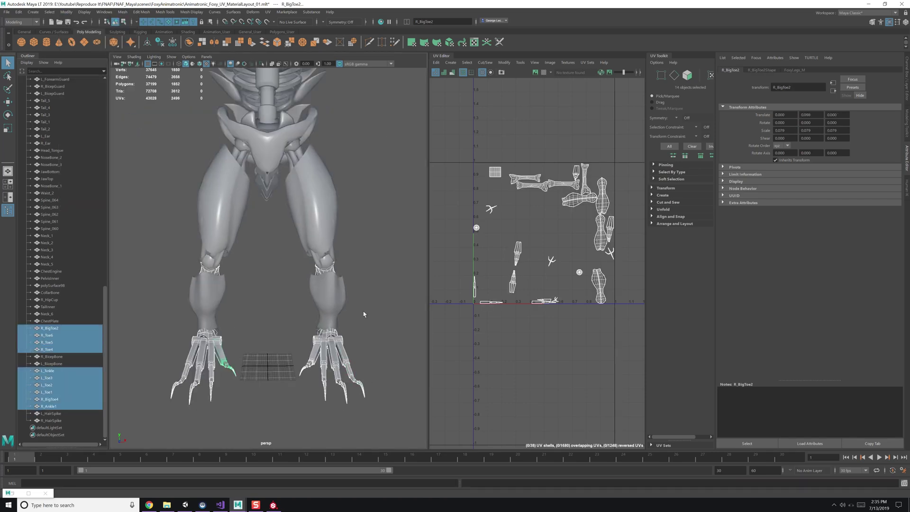
click(104, 12)
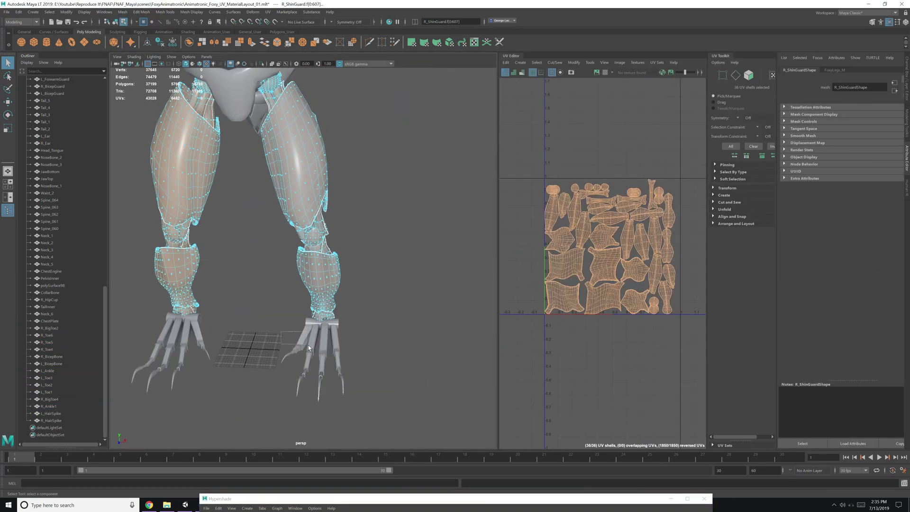
key(F8)
click(350, 371)
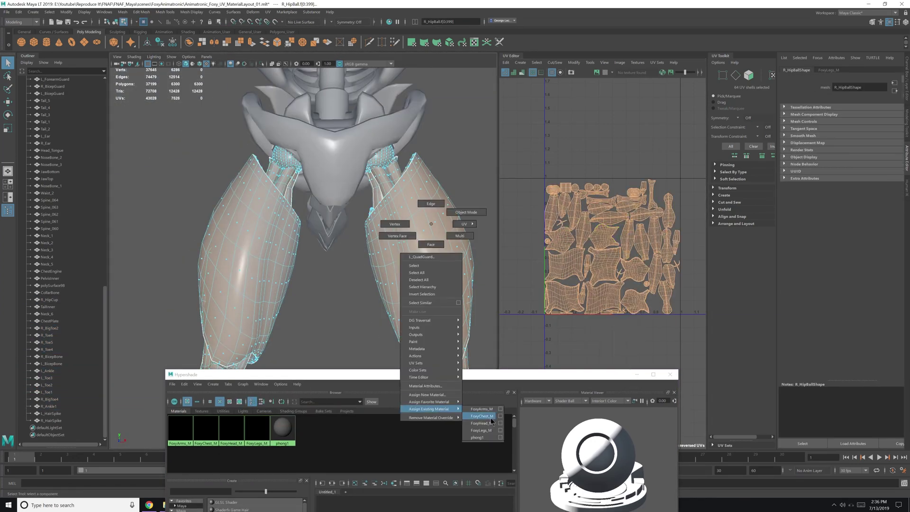
Step: Run Layout UVs on the leg pieces at 2048 packing resolution
shift+right_click(579, 214)
click(548, 224)
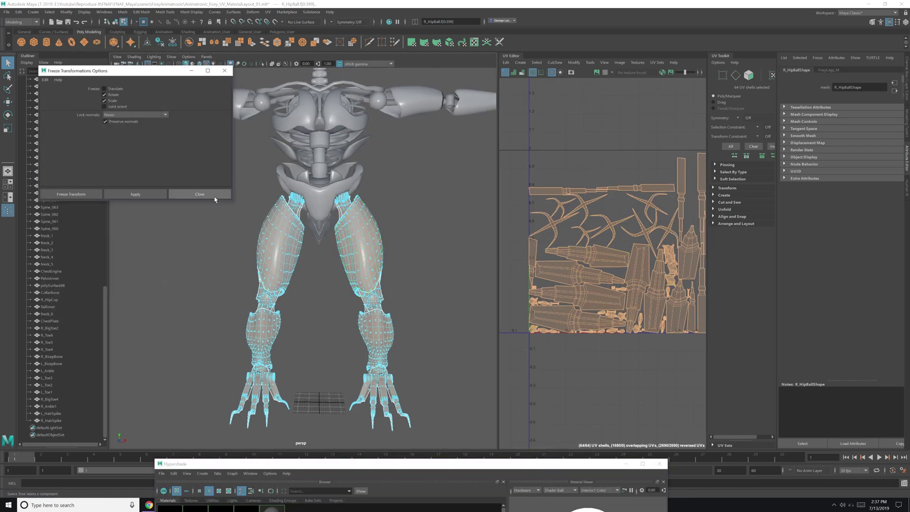
shift+right_click(590, 251)
click(559, 261)
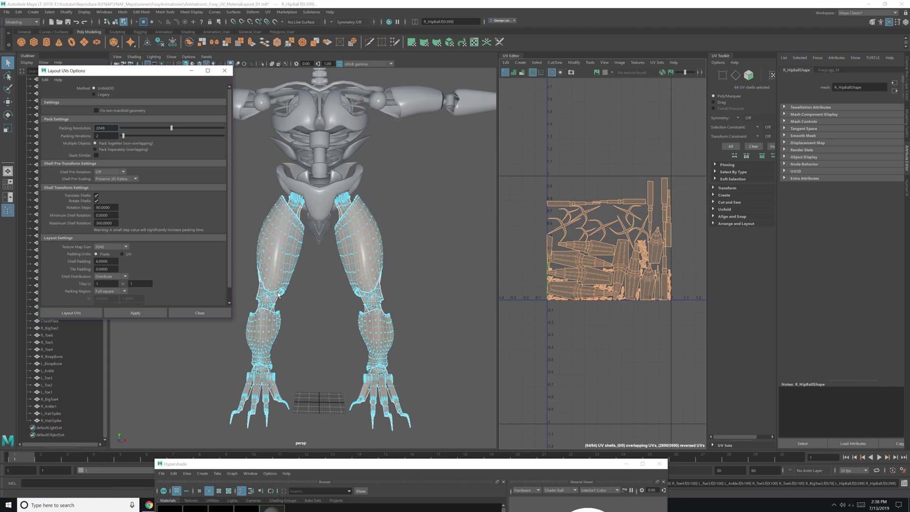
click(199, 312)
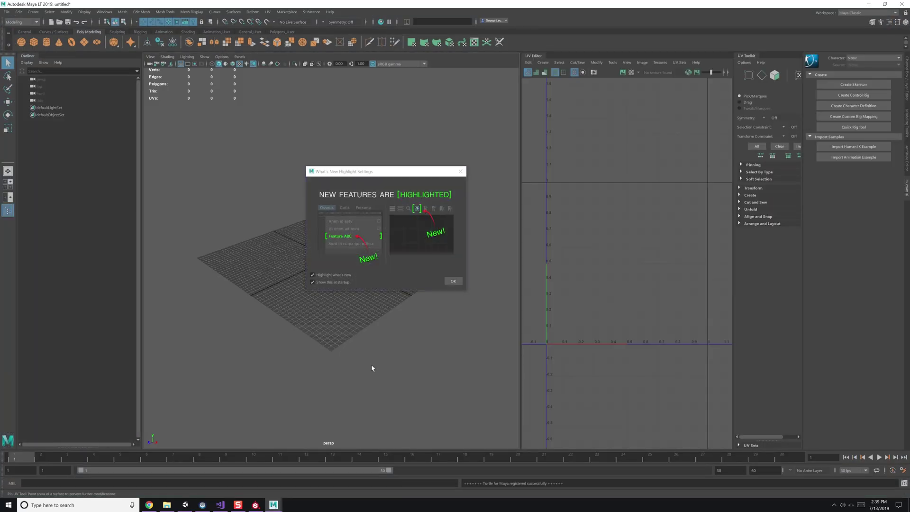
Step: Dismiss What's New and open the Foxy UV-layout scene file
click(453, 281)
click(7, 12)
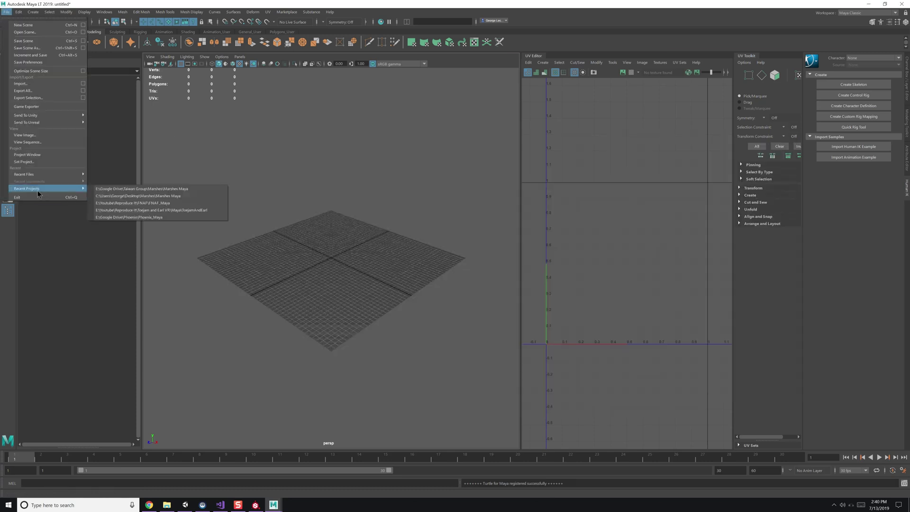
click(22, 26)
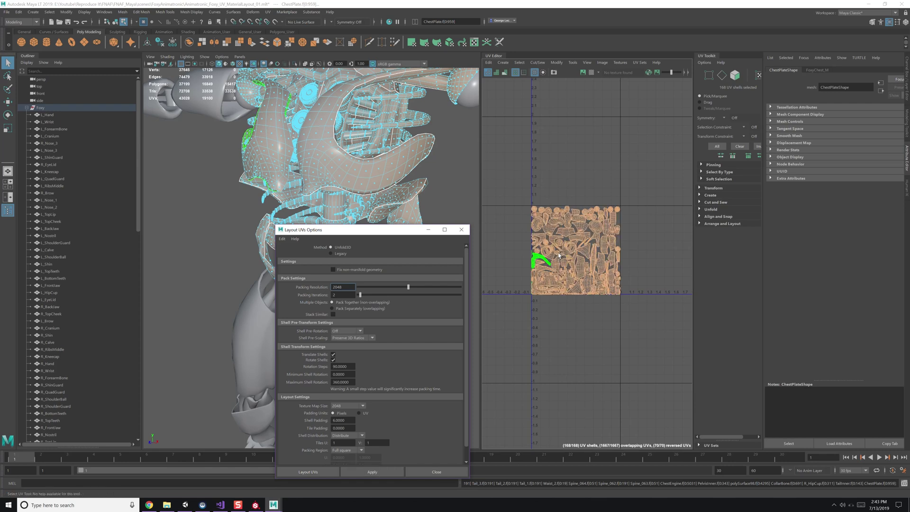
Step: Close the UV layout settings and open the Hypershade material editor
click(461, 229)
scroll(308, 237, down, 5)
click(403, 142)
click(104, 12)
mouse_move(180, 59)
click(202, 79)
scroll(404, 265, up, 5)
scroll(341, 260, down, 5)
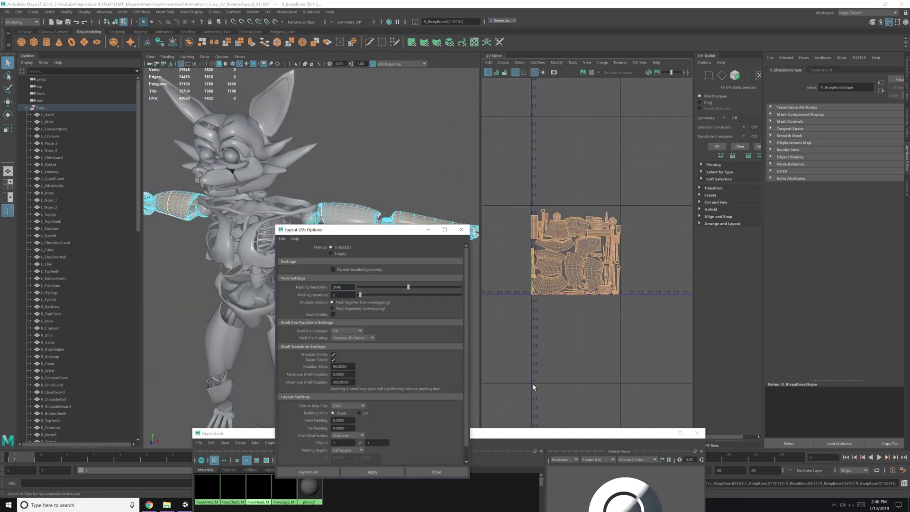
Step: Apply Layout UVs to the arm pieces and marquee-select all 219 UV shells
click(461, 229)
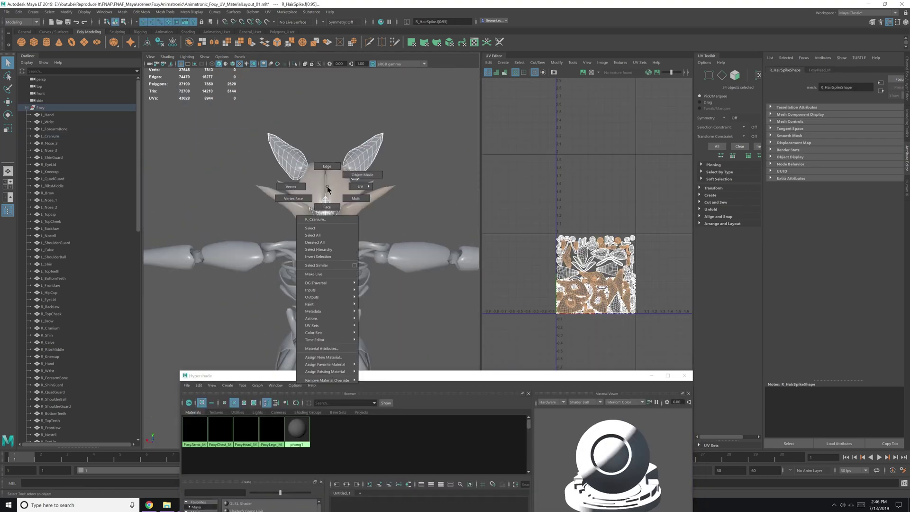
drag(512, 147, 679, 327)
drag(679, 327, 679, 327)
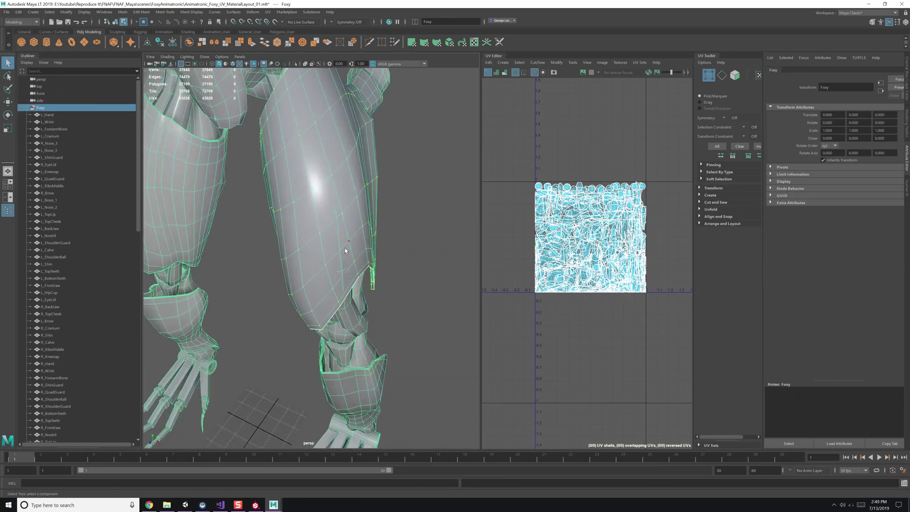
Step: Frame the model and select the whole Foxy group
click(345, 251)
alt+drag(345, 251, 285, 213)
key(w)
key(a)
click(40, 107)
Step: Export the selection as FBX, overwriting the existing Foxy file
click(7, 12)
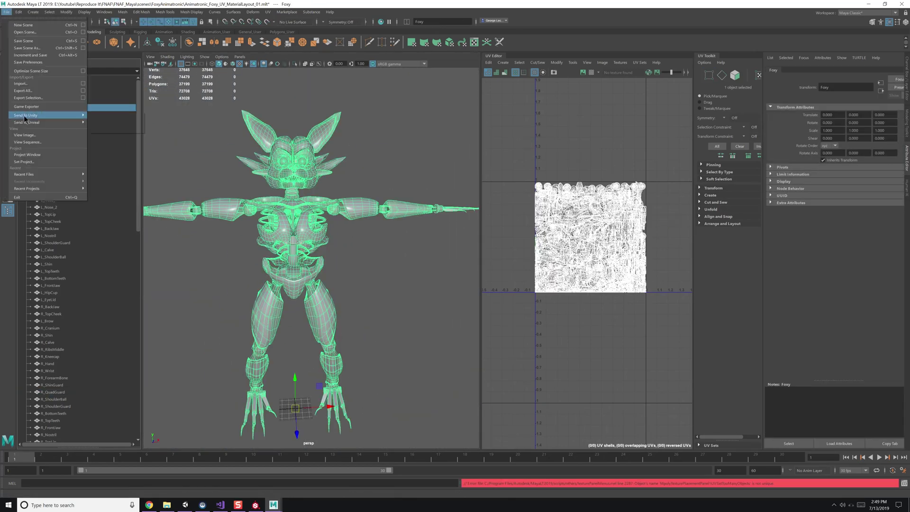
click(28, 119)
click(469, 287)
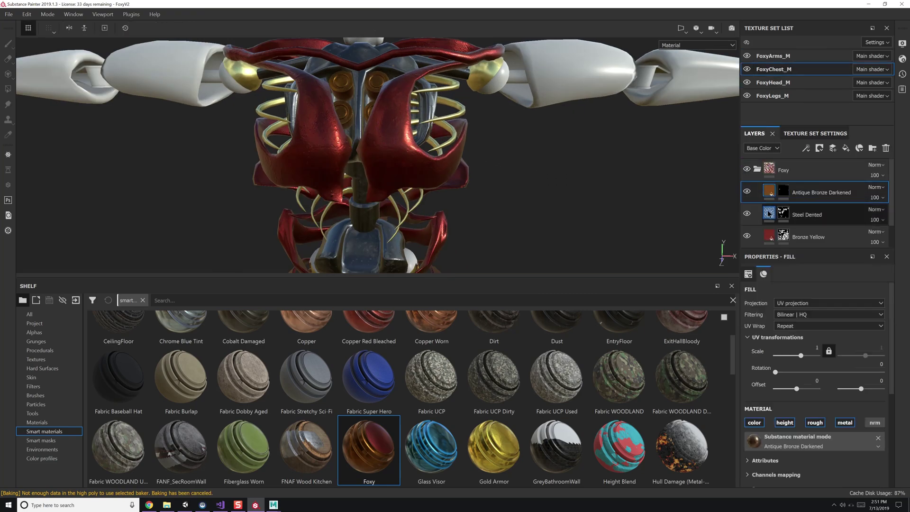
Step: Set the polygon fill to white and fill the claw tips on the Brass Pure mask
click(814, 373)
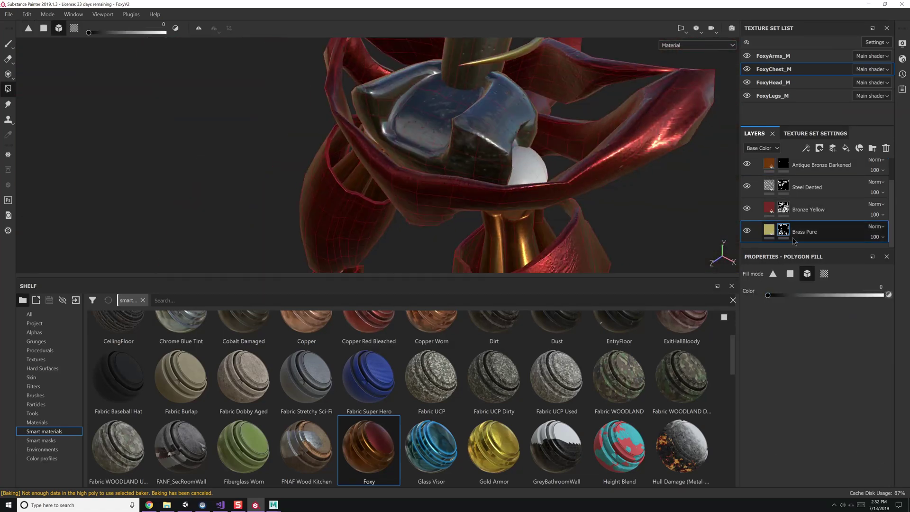
alt+drag(591, 179, 403, 164)
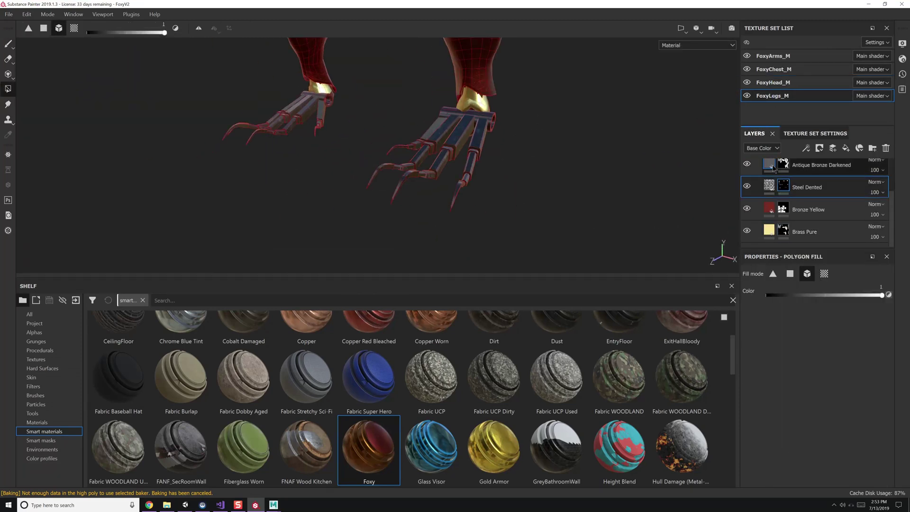
alt+drag(684, 178, 538, 136)
click(783, 231)
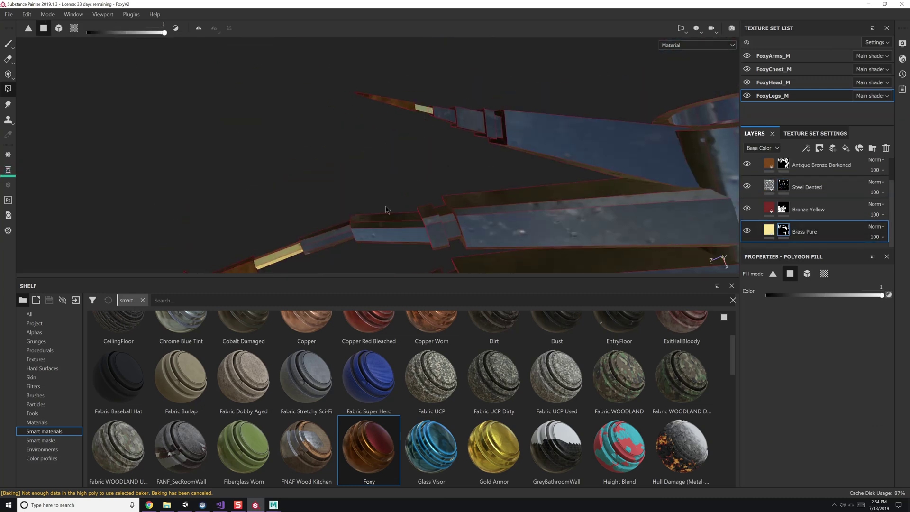
key(ctrl+s)
alt+drag(432, 205, 432, 167)
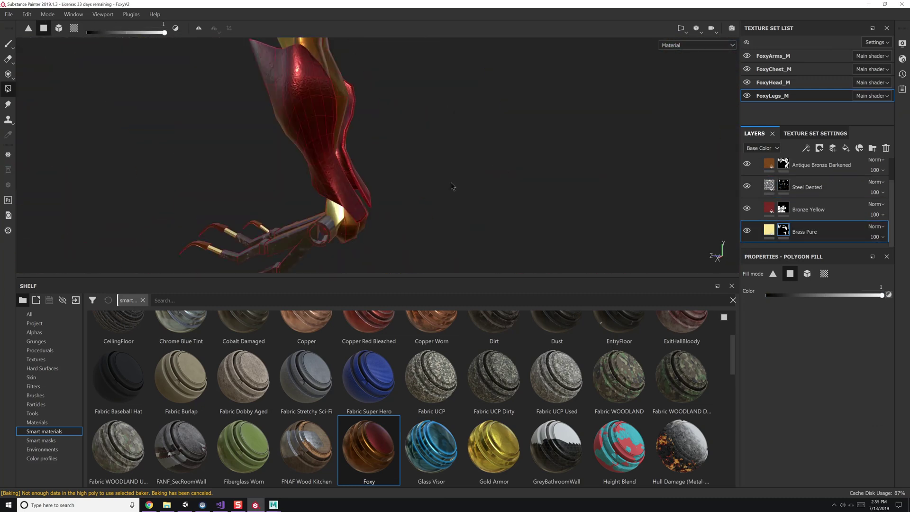
alt+drag(408, 125, 436, 173)
scroll(436, 172, up, 3)
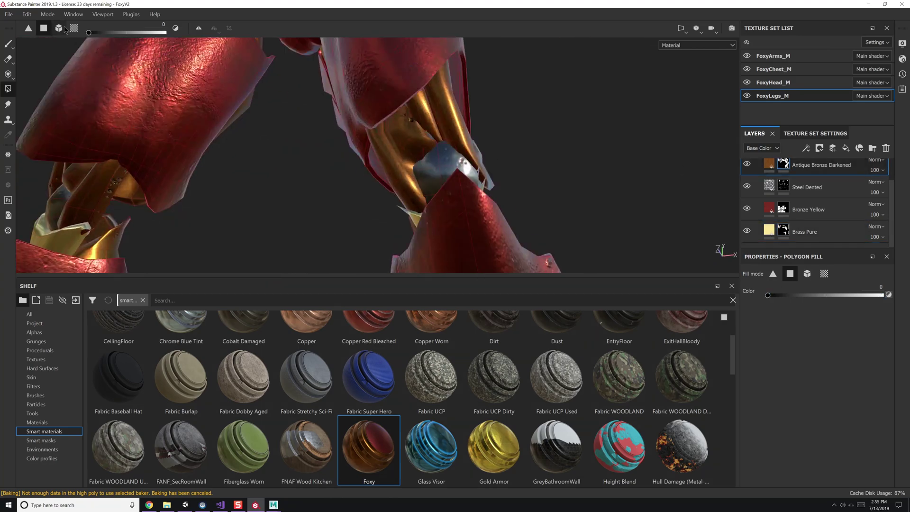
alt+drag(267, 100, 472, 178)
alt+drag(498, 147, 474, 156)
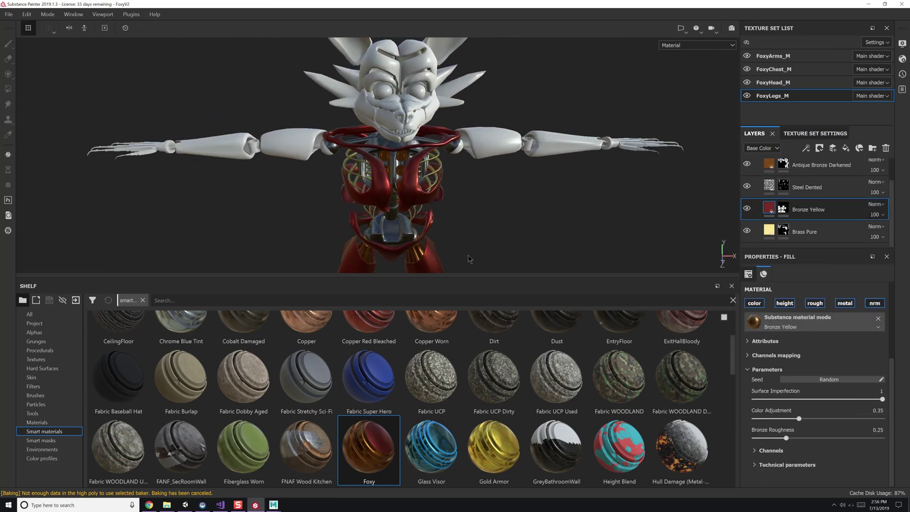
scroll(469, 258, up, 3)
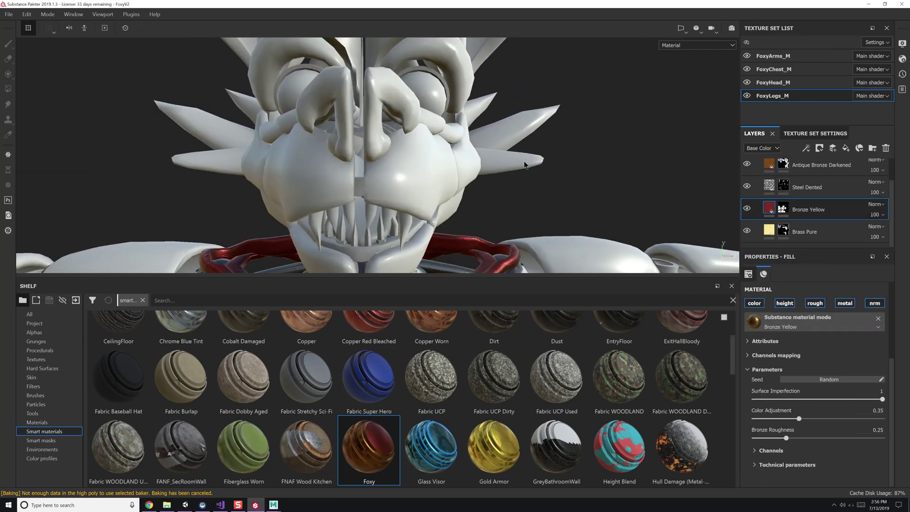
Step: Fill the teeth with brass on the head texture set
click(772, 83)
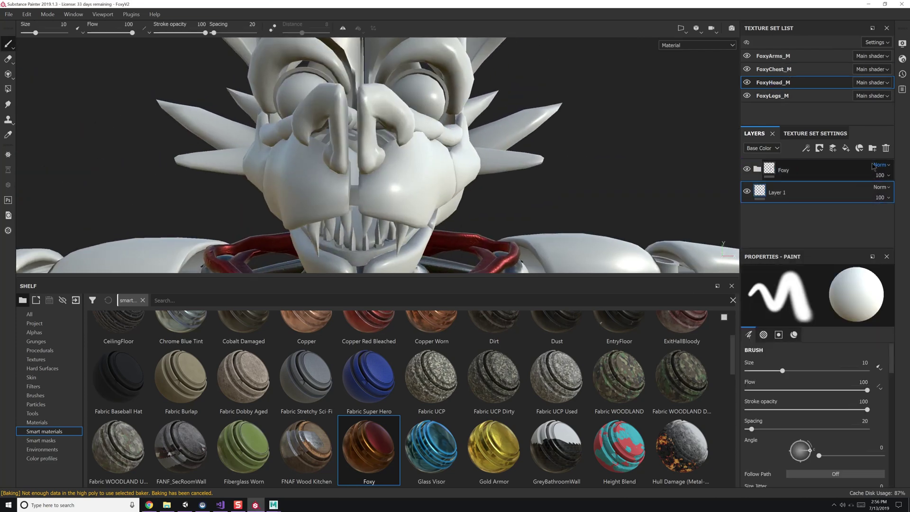
drag(369, 450, 781, 204)
drag(781, 300, 882, 295)
mouse_move(426, 170)
alt+mouse_down()
mouse_move(450, 141)
mouse_move(298, 104)
mouse_move(470, 96)
alt+mouse_up()
key(1)
mouse_move(335, 143)
alt+mouse_down()
mouse_move(384, 166)
mouse_move(465, 244)
mouse_move(526, 142)
mouse_move(481, 152)
alt+mouse_up()
Step: In Maya LT, inspect vertices on the L_Calve and L_QuadOuter knee pieces
key(alt+Tab)
click(280, 253)
key(F9)
mouse_move(303, 199)
mouse_down()
mouse_move(314, 209)
mouse_move(209, 234)
mouse_move(351, 219)
mouse_move(350, 286)
mouse_move(332, 199)
mouse_move(374, 175)
mouse_up()
click(332, 199)
alt+drag(396, 218, 321, 214)
alt+drag(425, 234, 379, 199)
key(F8)
click(387, 231)
key(f)
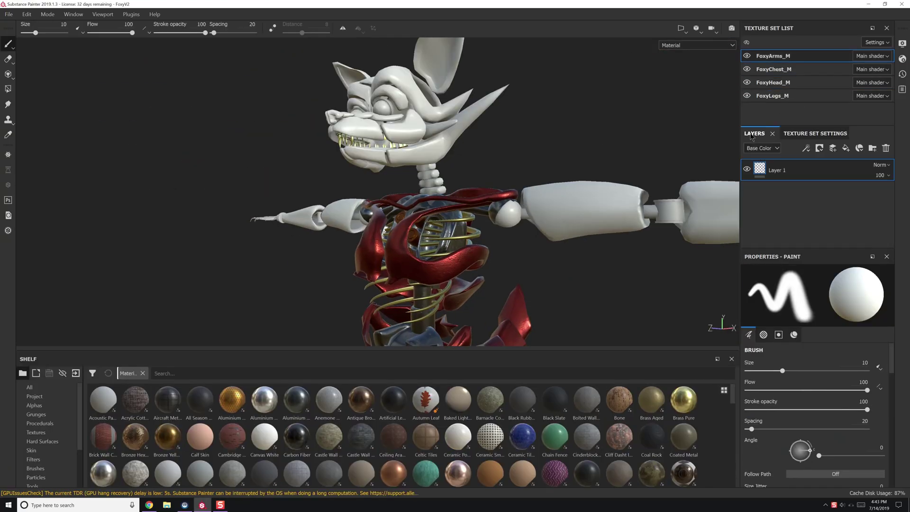
Step: Set the chest's Bronze Yellow layer to Hue Shift 0.91, Saturation 0.76, Contrast -0.32
click(772, 69)
click(808, 236)
scroll(792, 410, down, 4)
scroll(796, 450, down, 2)
alt+drag(616, 308, 570, 288)
scroll(805, 407, down, 5)
drag(821, 381, 800, 389)
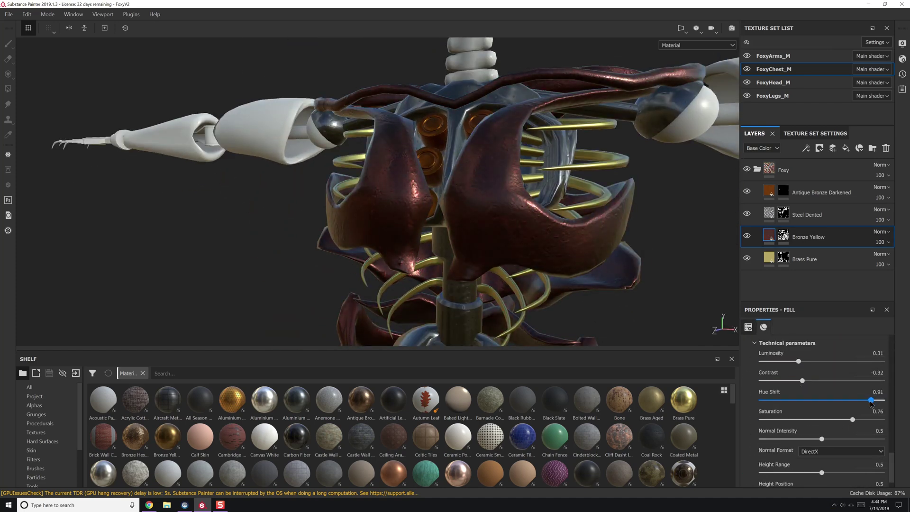
Step: Recolour the chest's Brass Pure layer and make Antique Bronze Darkened's base colour orange
alt+drag(616, 285, 588, 227)
click(806, 259)
click(818, 326)
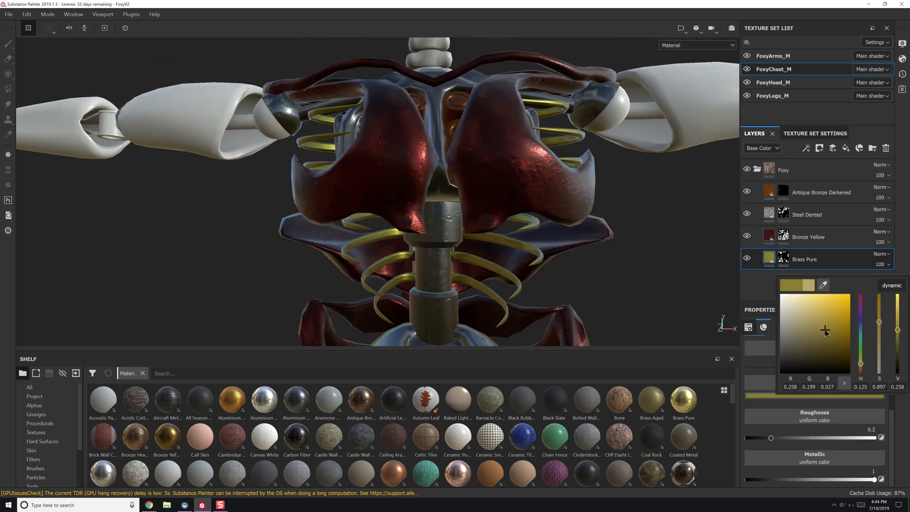
key(f)
click(815, 192)
click(823, 374)
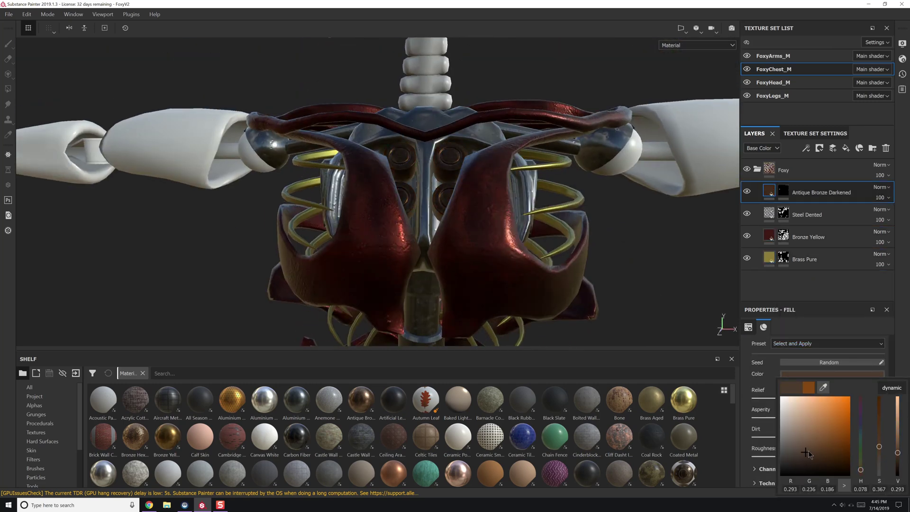
alt+drag(559, 294, 590, 242)
key(f)
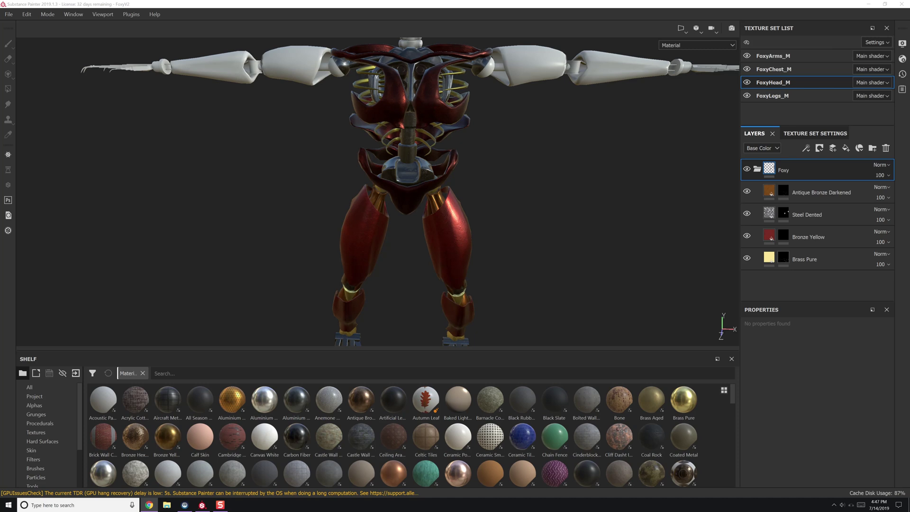
Step: Polygon-fill the jaw and teeth into the Bronze Yellow layer's mask
right_click(762, 236)
click(808, 237)
right_click(782, 235)
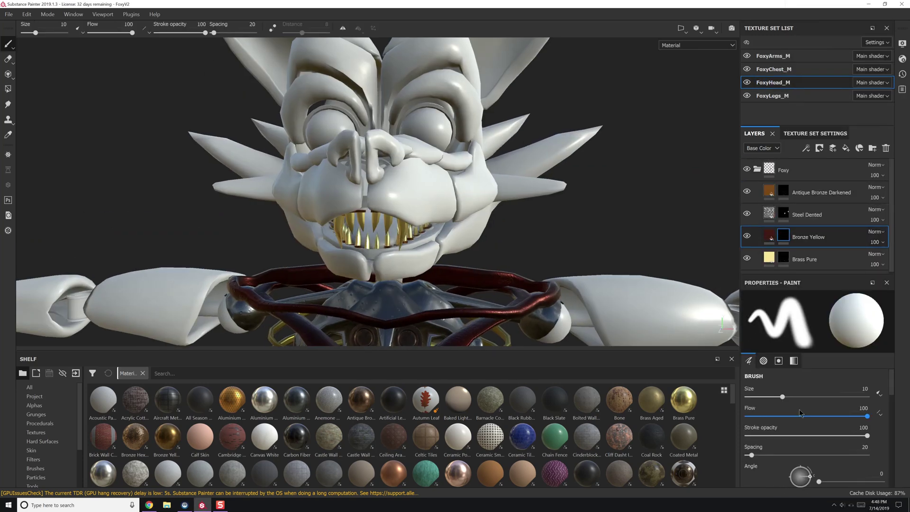
key(4)
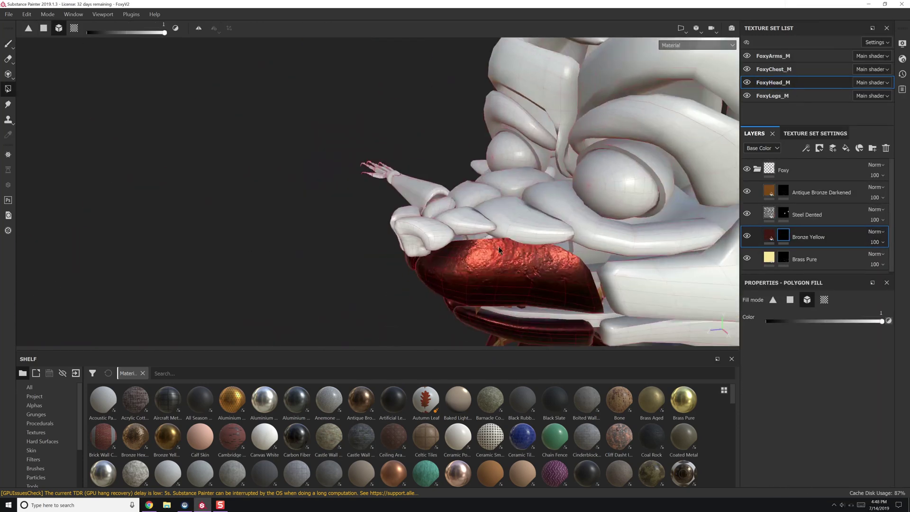
alt+drag(521, 228, 303, 199)
click(827, 239)
alt+drag(474, 232, 559, 243)
Step: Move Bronze Yellow above Steel Dented, give it a fresh mask and fill the leg plates
click(822, 192)
scroll(32, 61, up, 3)
click(768, 237)
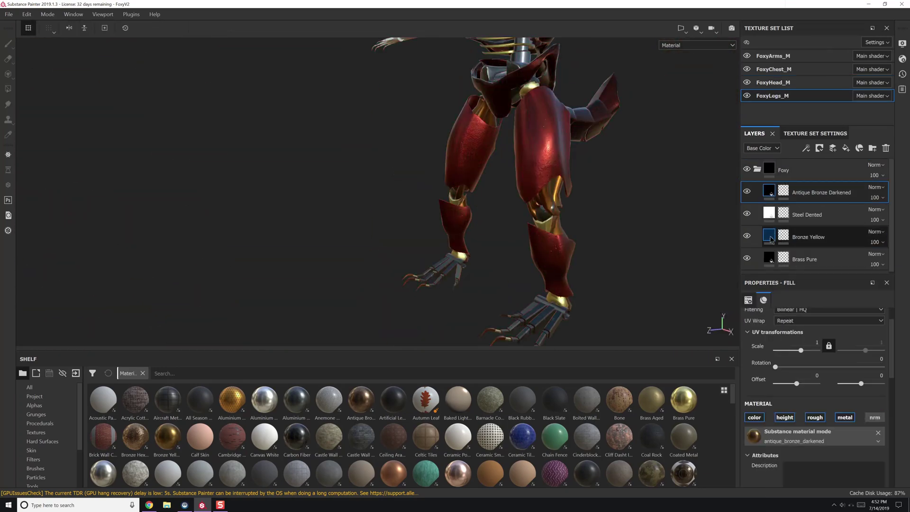
drag(796, 234, 800, 211)
right_click(805, 214)
click(800, 183)
click(787, 214)
click(468, 299)
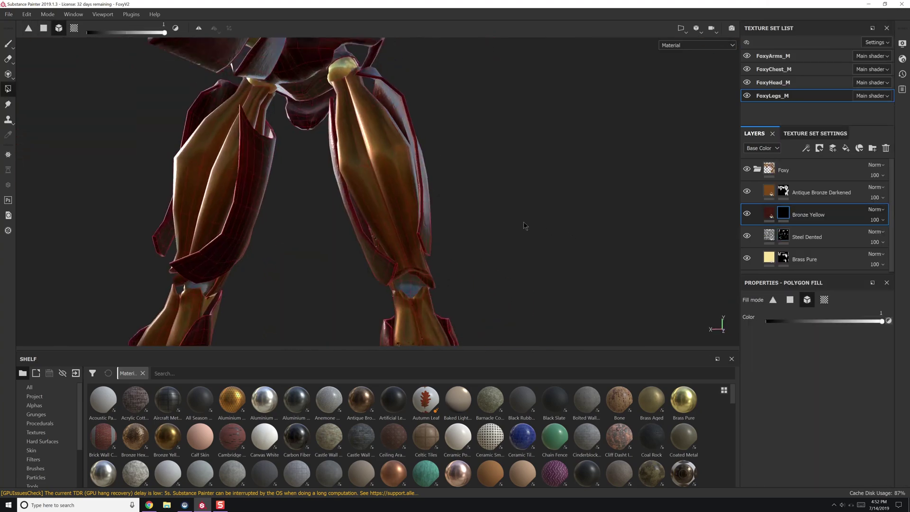
Step: Check the neck and front of the model, then minimise Substance Painter
alt+drag(467, 299, 664, 142)
click(821, 192)
alt+drag(447, 217, 463, 236)
scroll(463, 236, down, 5)
scroll(444, 203, up, 2)
key(super+Down)
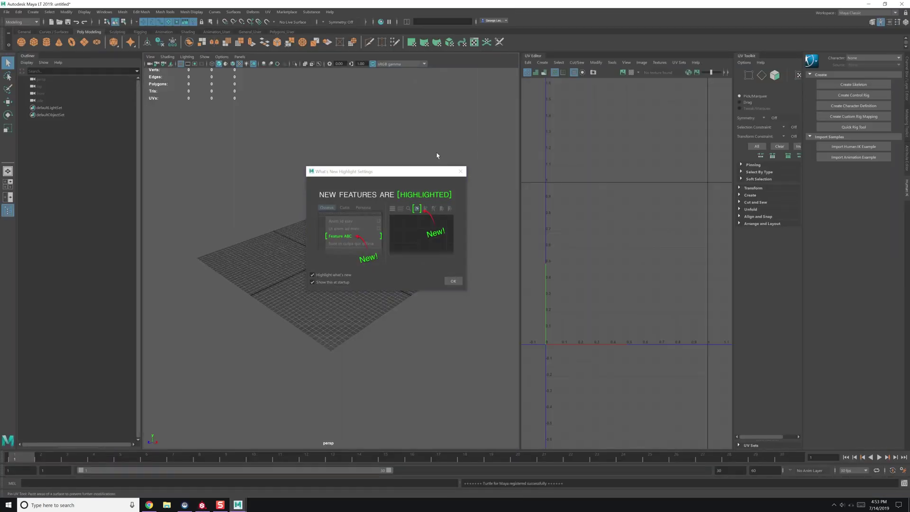
Step: Move and scale the new sphere into the knee of the leg
key(Return)
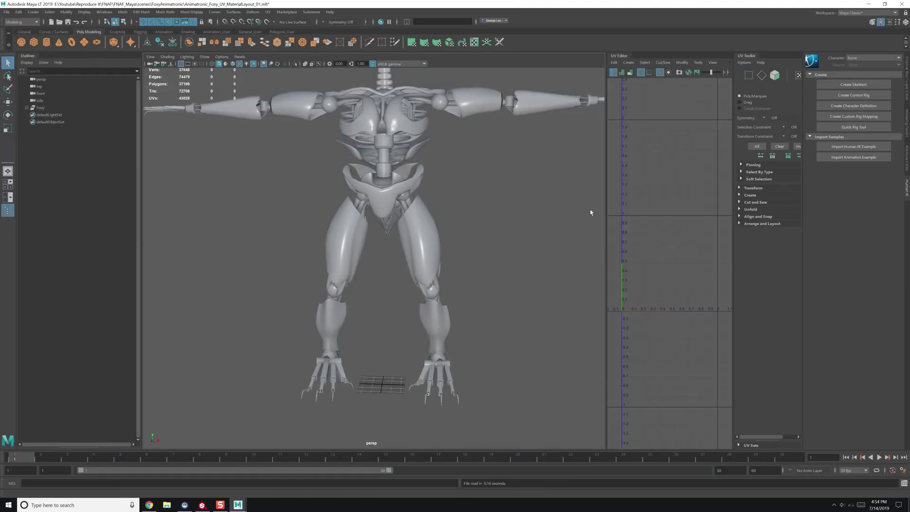
scroll(386, 183, up, 5)
alt+drag(386, 183, 376, 284)
mouse_move(398, 366)
mouse_down()
mouse_move(412, 365)
mouse_move(401, 248)
mouse_up()
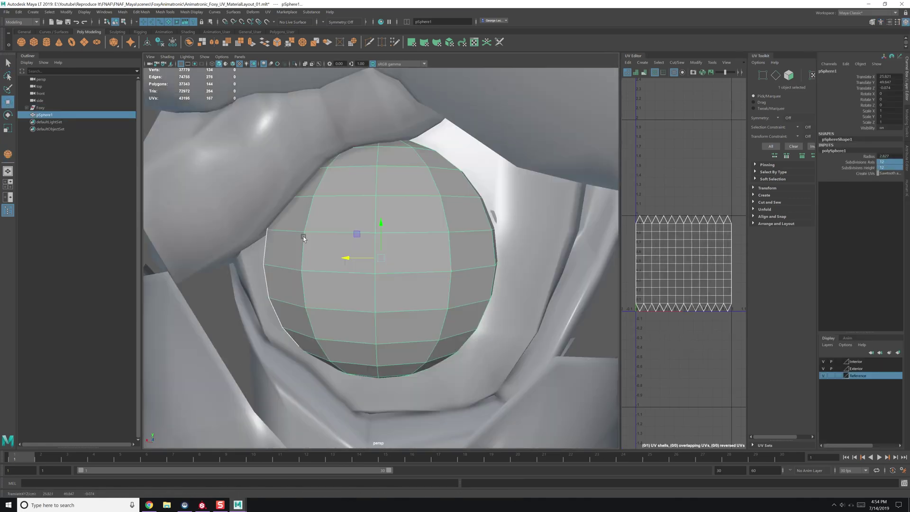
alt+drag(427, 237, 380, 266)
scroll(351, 292, down, 5)
scroll(351, 292, up, 6)
Step: Deselect the sphere and rename it as the knee piece (L_Knee/R_Knee)
click(192, 11)
click(207, 52)
click(360, 271)
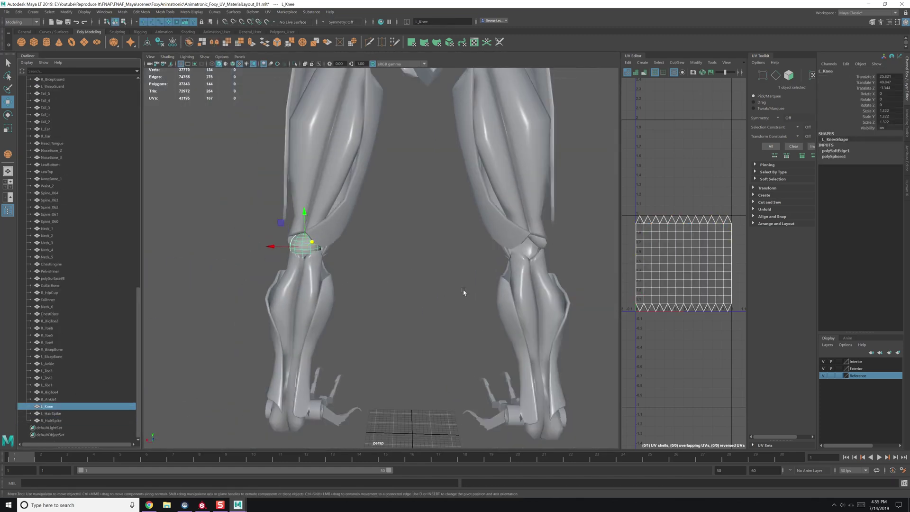
double_click(47, 428)
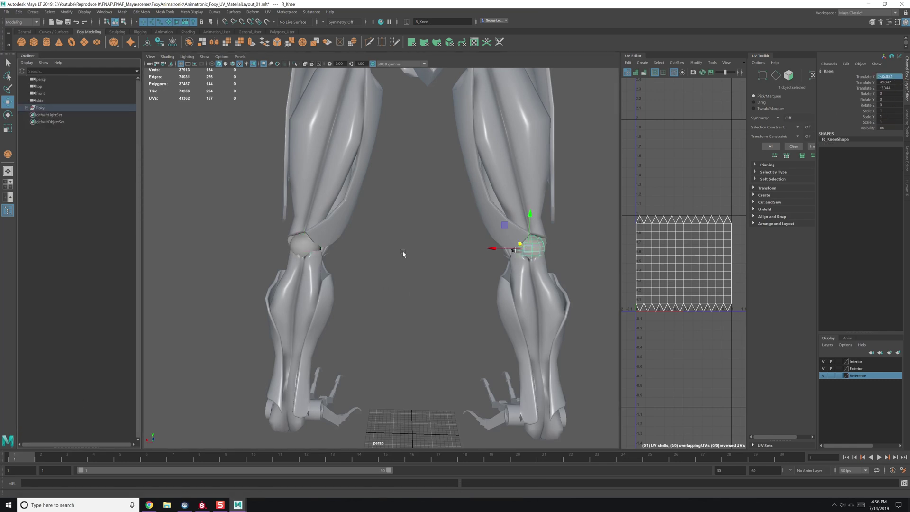
Step: Add the left knee, select all leg pieces and select their UV shells for layout
alt+drag(403, 255, 351, 284)
shift+click(303, 265)
alt+right_drag(351, 284, 427, 265)
drag(611, 95, 152, 441)
key(F12)
drag(758, 349, 757, 348)
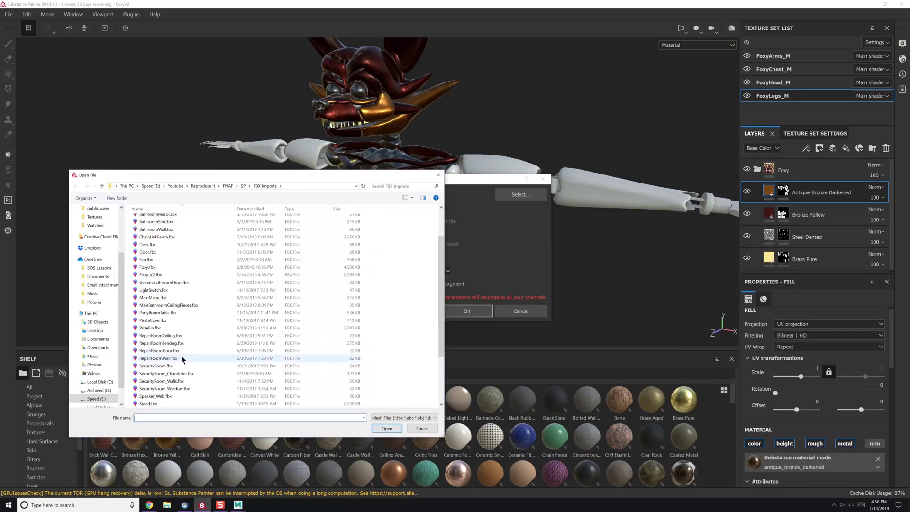
Step: Reload the updated Foxy FBX and show the legs texture set's layers
scroll(178, 332, up, 1)
click(178, 318)
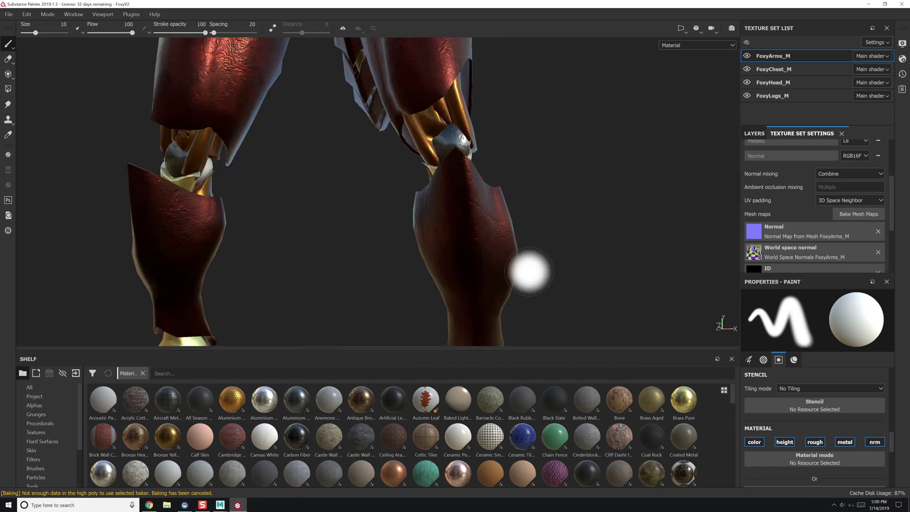
click(754, 133)
click(772, 95)
alt+drag(398, 241, 768, 98)
Step: Instantiate the Foxy layer folder across the texture sets
right_click(805, 195)
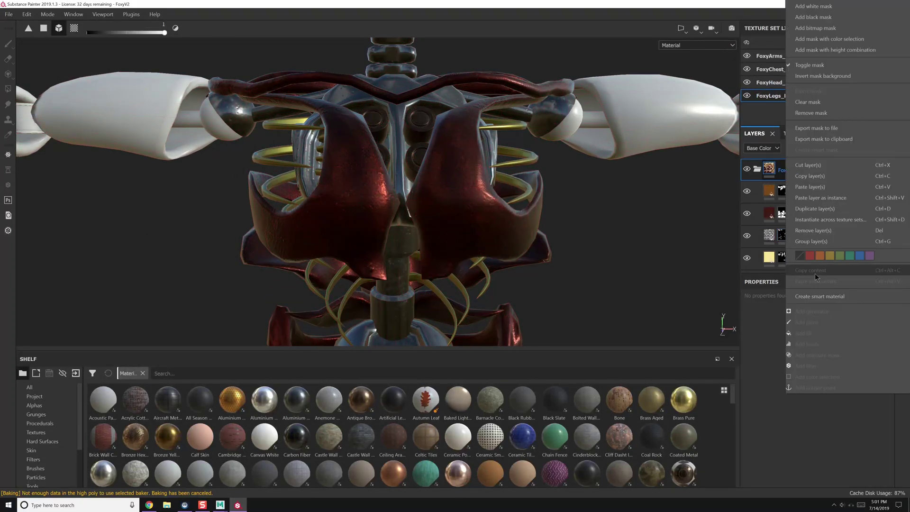
click(818, 219)
click(427, 325)
scroll(533, 198, down, 5)
Step: Polygon-fill the left arm's mask in the legs texture set
click(773, 95)
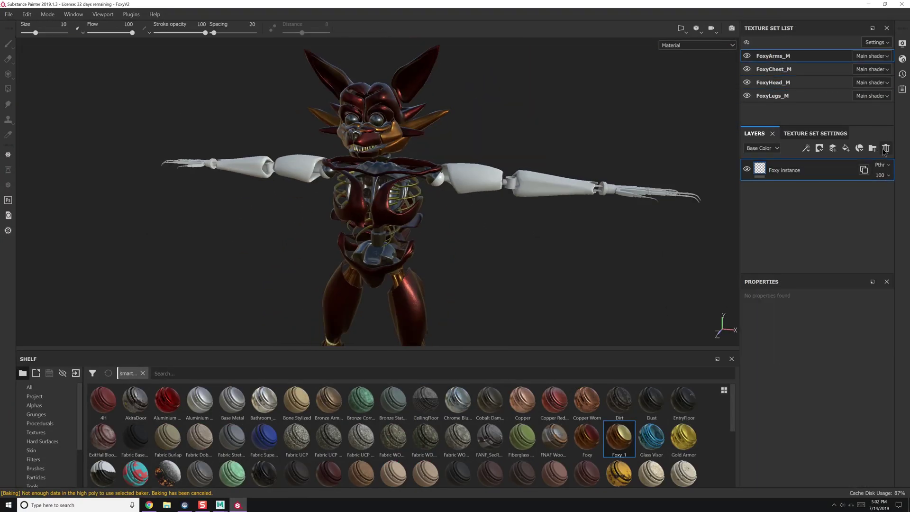
alt+drag(557, 283, 360, 211)
click(829, 263)
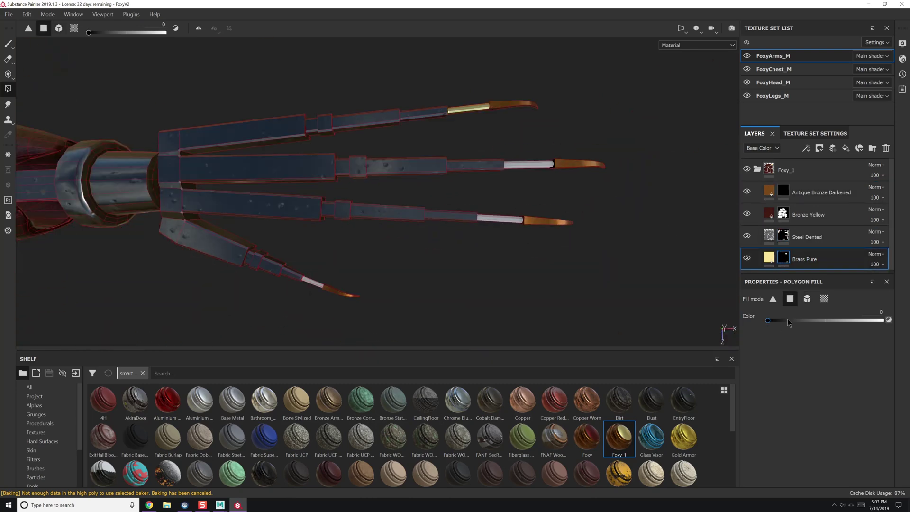
alt+drag(525, 244, 481, 219)
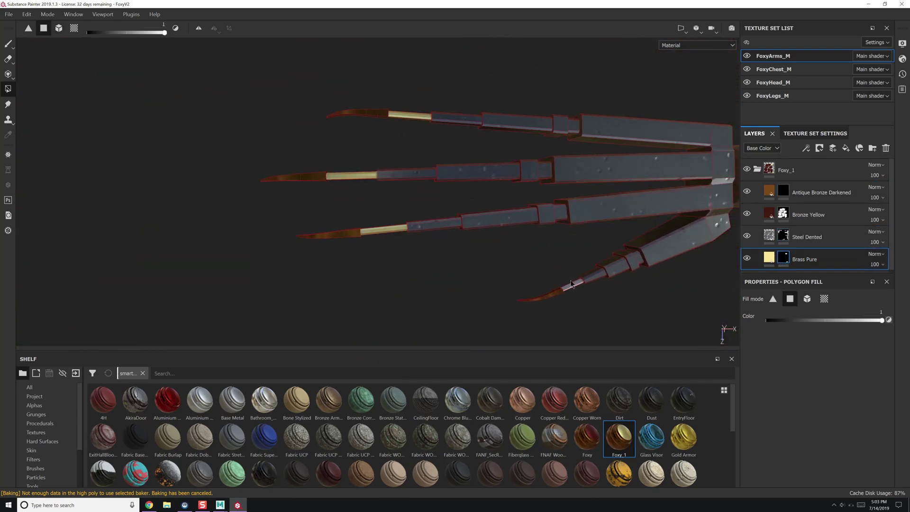
key(f)
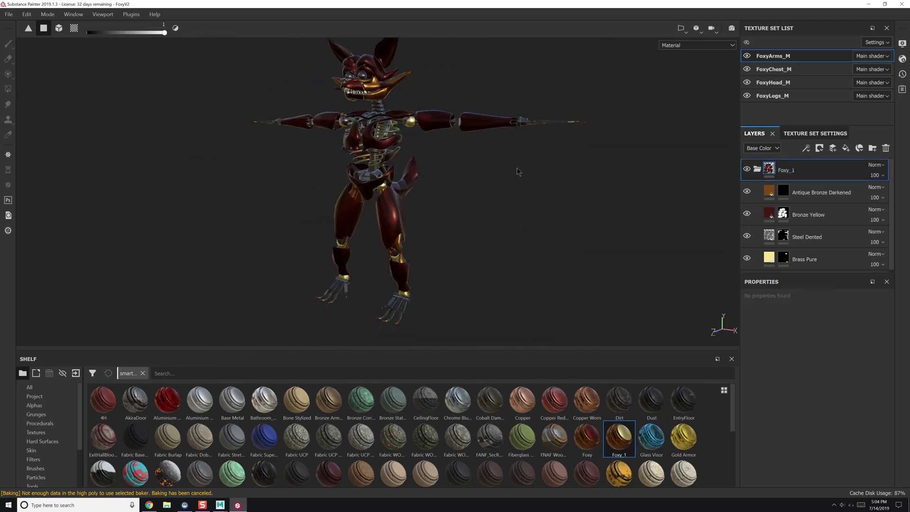
Step: Review the chest and head texture sets framed in the viewport
click(772, 69)
key(f)
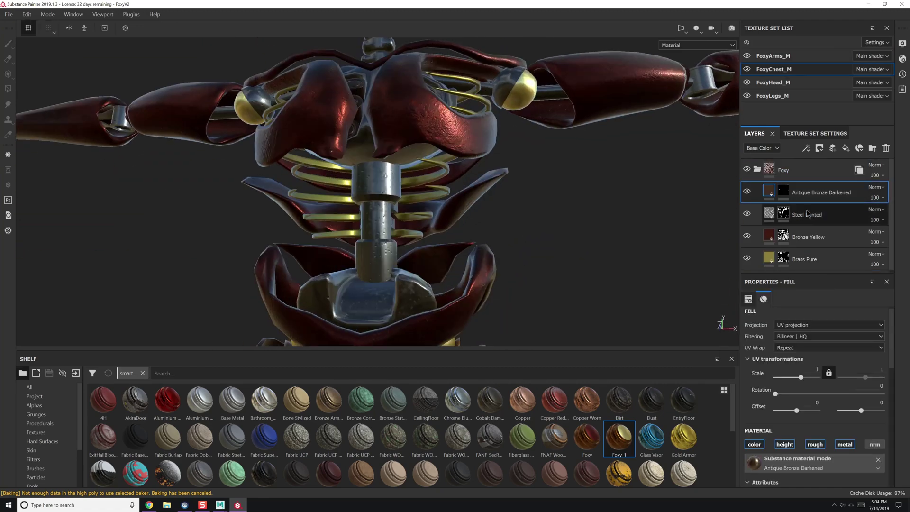
click(772, 82)
key(f)
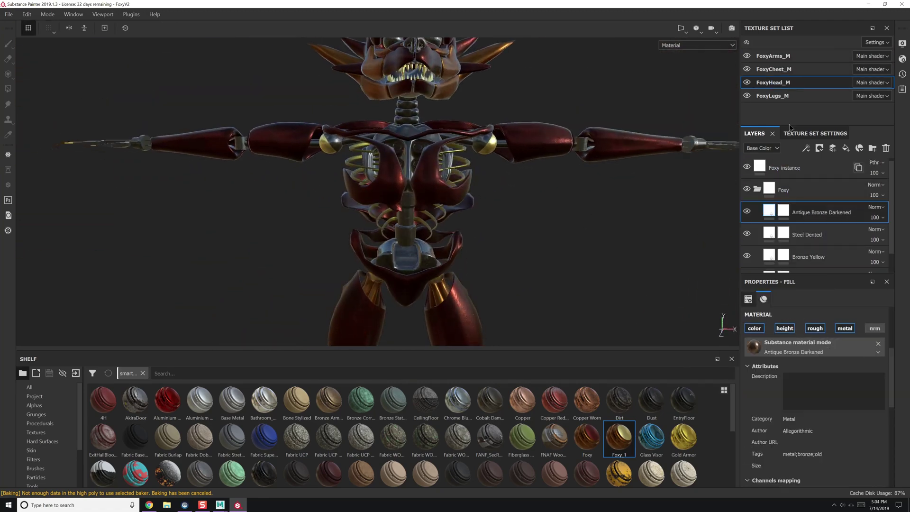
click(772, 69)
Step: Duplicate the chest's Antique Bronze Darkened layer and set up polygon mask filling on the chest
right_click(820, 192)
click(815, 209)
key(4)
key(f)
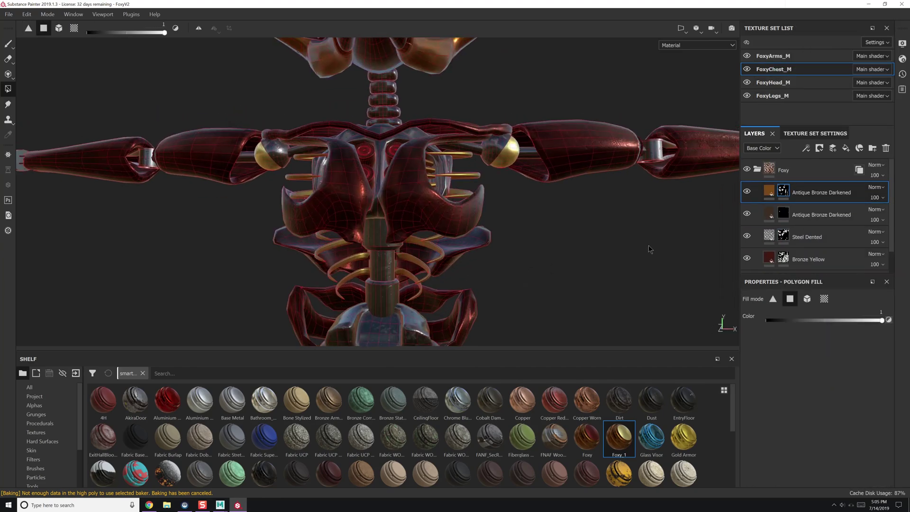
alt+drag(387, 259, 642, 262)
key(f)
scroll(496, 223, up, 5)
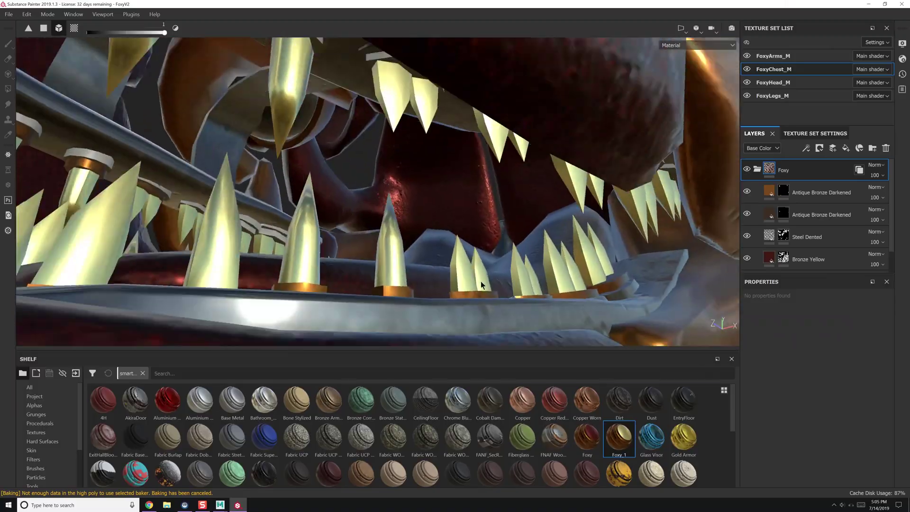
key(alt+Tab)
scroll(321, 232, up, 10)
Step: Select individual teeth and their base faces around the lower jaw
click(360, 223)
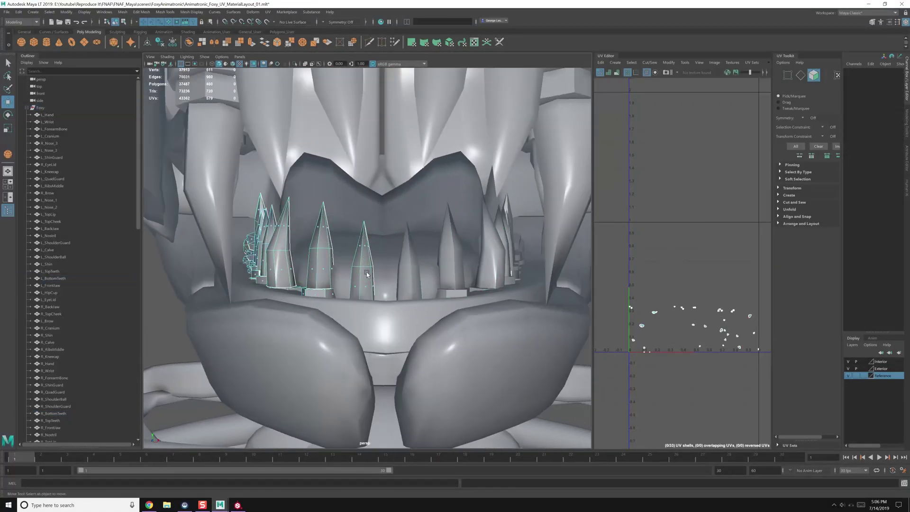
key(F8)
scroll(367, 281, up, 4)
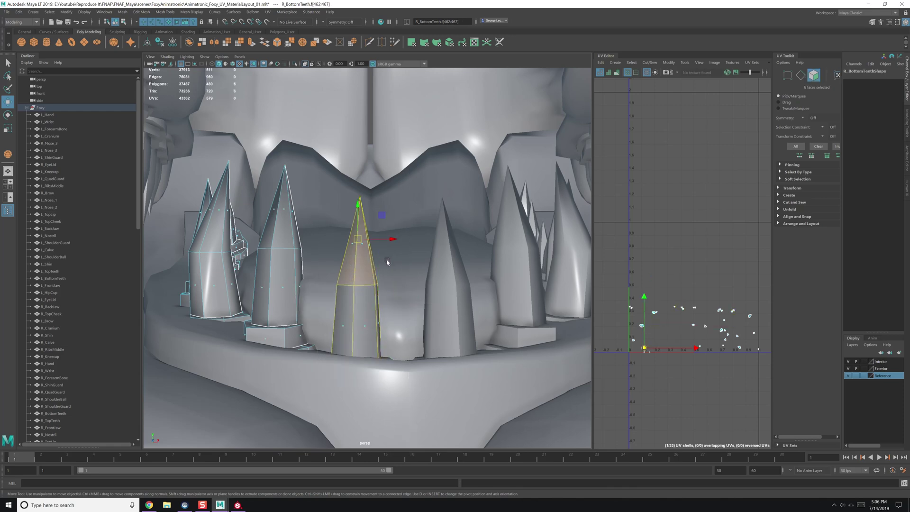
mouse_move(386, 262)
alt+mouse_down()
mouse_move(341, 290)
mouse_move(382, 345)
mouse_move(365, 203)
mouse_move(342, 279)
mouse_move(400, 260)
mouse_move(414, 325)
mouse_move(412, 191)
mouse_move(389, 244)
mouse_move(396, 251)
alt+mouse_up()
click(365, 203)
key(shift+period)
click(396, 250)
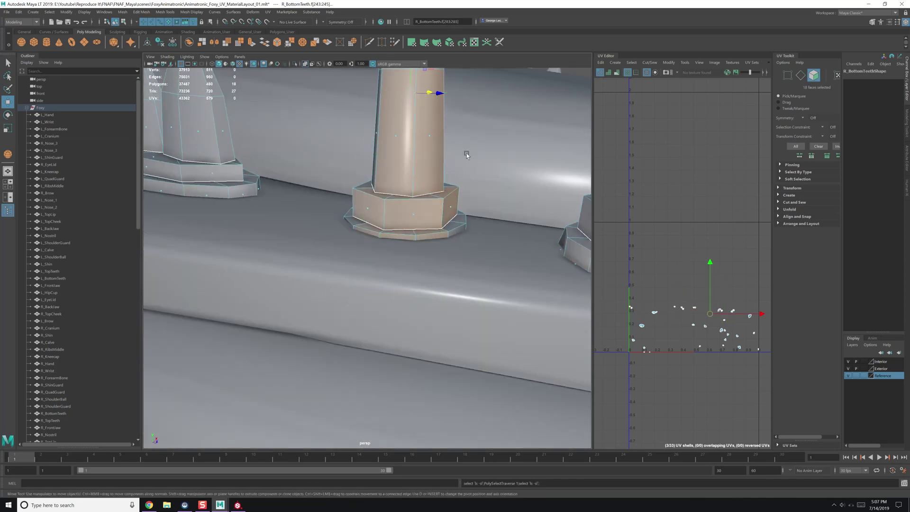
alt+drag(462, 175, 371, 242)
click(371, 241)
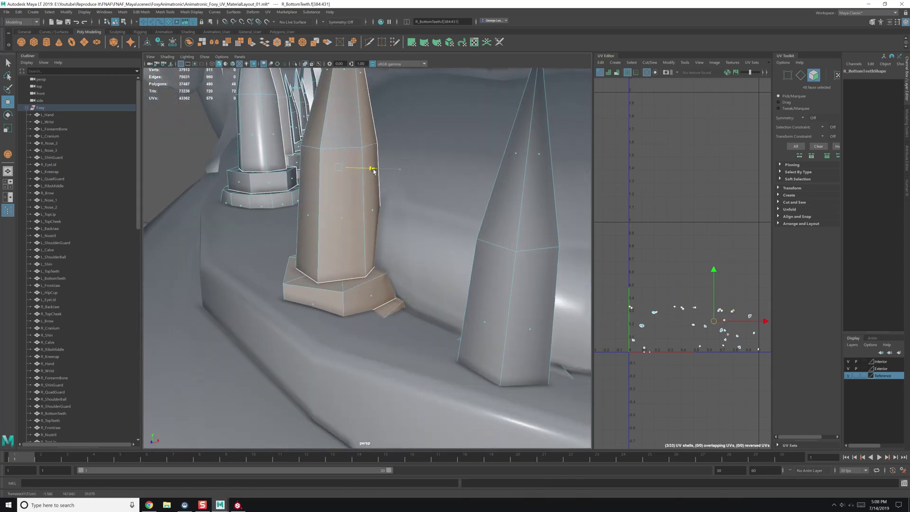
alt+drag(362, 170, 327, 180)
click(392, 371)
alt+drag(392, 372, 417, 270)
alt+middle_drag(417, 270, 334, 307)
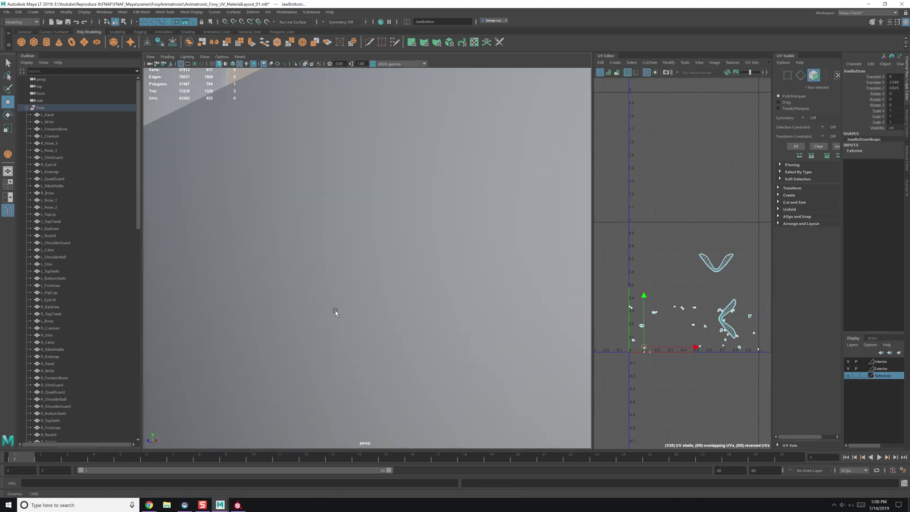
alt+drag(335, 307, 376, 254)
Step: Select each bottom tooth in turn, growing its faces to the whole tooth shell
double_click(444, 249)
click(379, 232)
mouse_move(376, 254)
alt+right_down()
mouse_move(386, 209)
mouse_move(412, 317)
mouse_move(371, 240)
alt+right_up()
ctrl+right_drag(371, 239, 370, 289)
alt+drag(370, 289, 346, 294)
click(356, 277)
alt+right_drag(355, 277, 416, 209)
ctrl+right_drag(416, 209, 462, 207)
alt+drag(462, 208, 385, 146)
alt+right_drag(385, 146, 422, 240)
alt+drag(422, 239, 393, 249)
click(393, 248)
ctrl+right_drag(393, 249, 393, 270)
alt+drag(393, 270, 417, 157)
alt+right_drag(417, 156, 436, 197)
click(436, 197)
ctrl+right_drag(437, 198, 380, 260)
Step: Export the whole Foxy model again with Export Selection
alt+drag(380, 260, 361, 237)
click(41, 108)
click(6, 12)
click(34, 124)
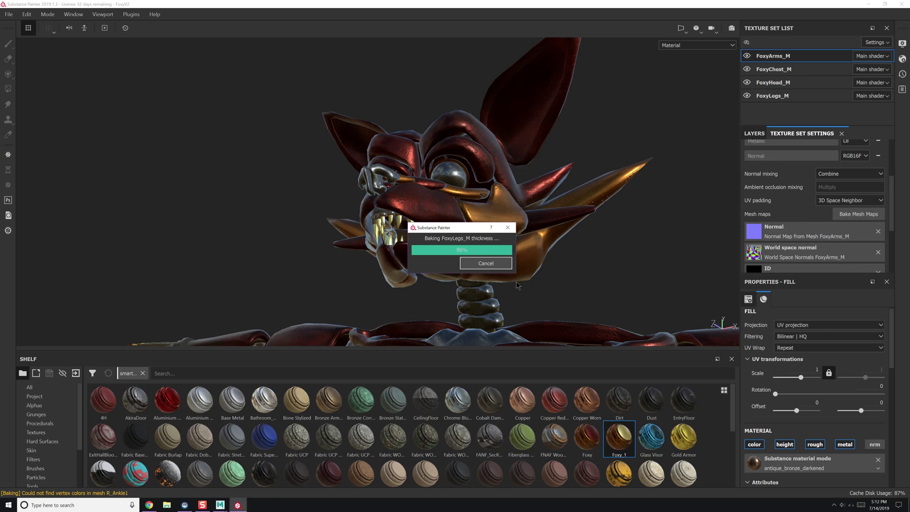
Step: After baking, rework the teeth's Antique Bronze Darkened, Brass Pure and Steel Dented masks
key(Return)
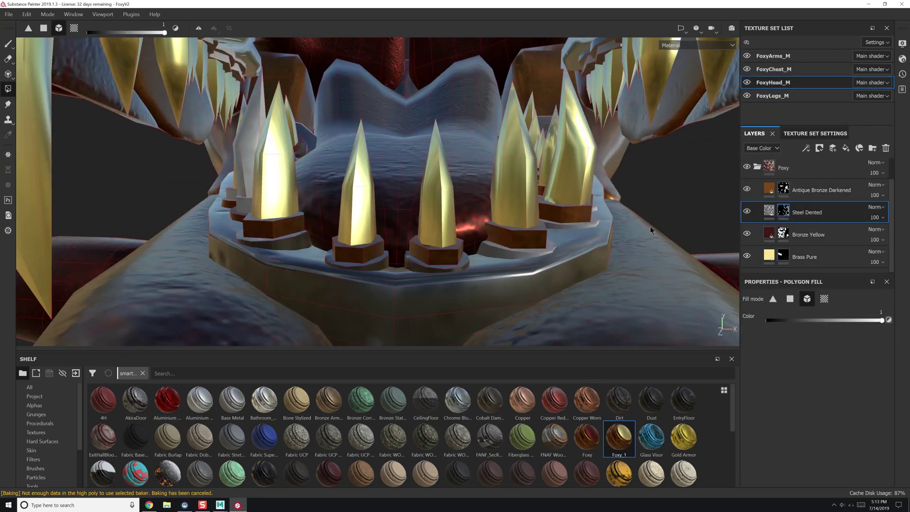
alt+drag(650, 230, 506, 257)
ctrl+alt+click(506, 257)
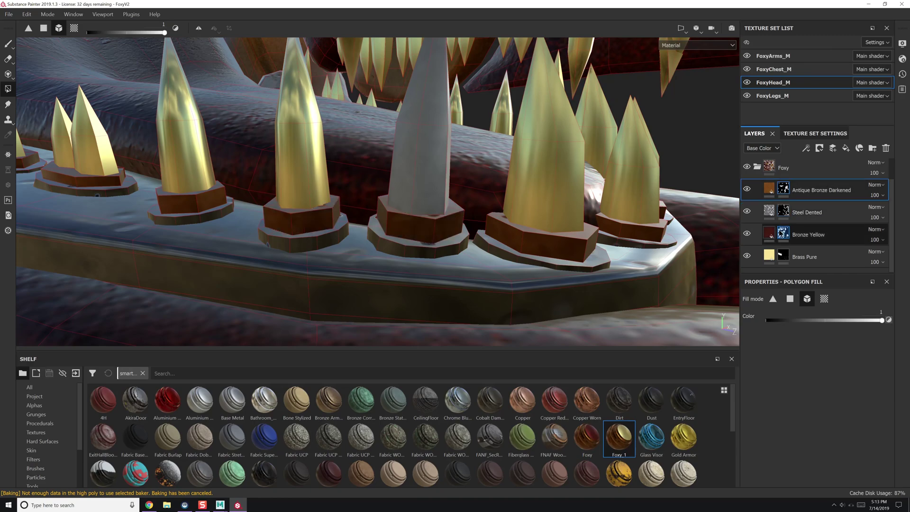
alt+drag(474, 199, 640, 157)
ctrl+alt+click(498, 198)
ctrl+alt+click(498, 198)
ctrl+alt+click(640, 156)
key(f)
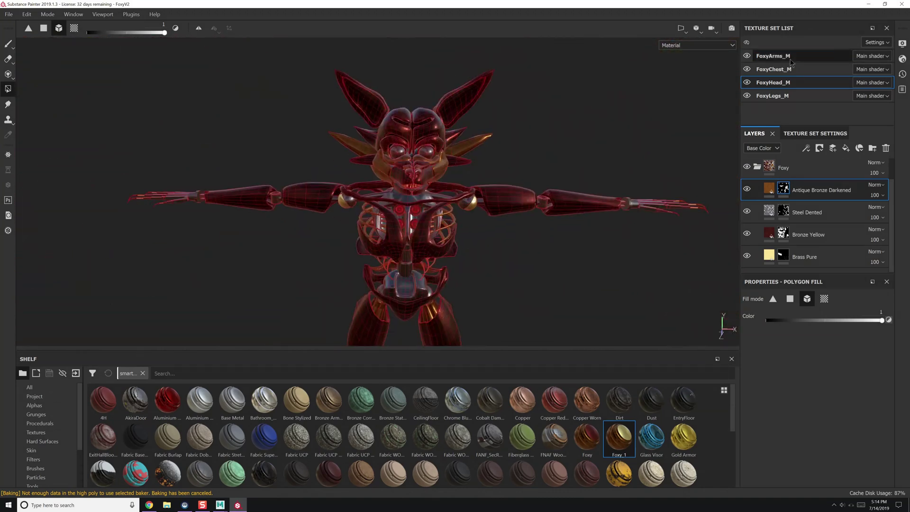
Step: Lower the mask fill value of the legs' Antique Bronze Darkened layer
alt+drag(688, 140, 475, 242)
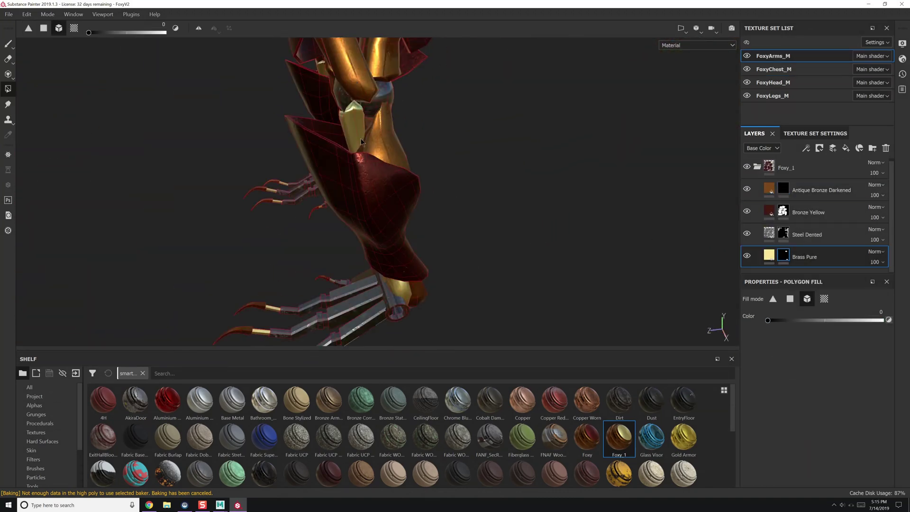
click(806, 95)
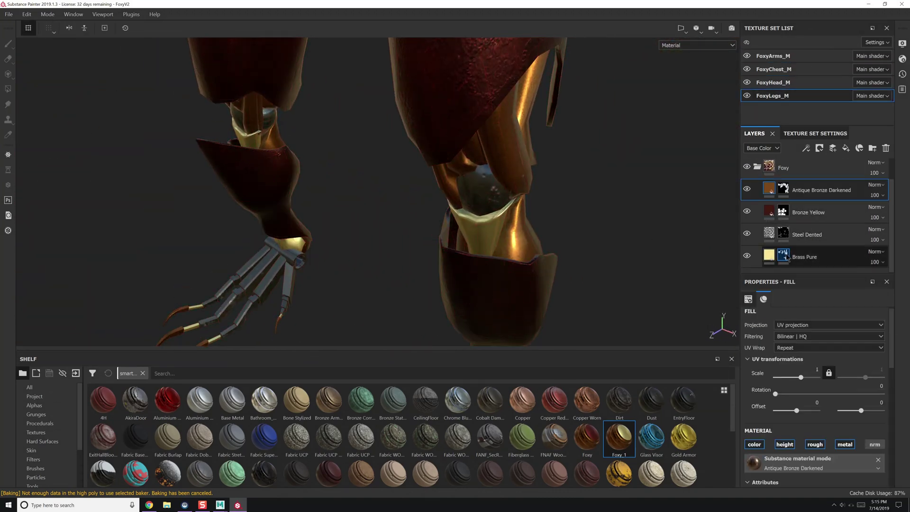
key(f)
click(806, 190)
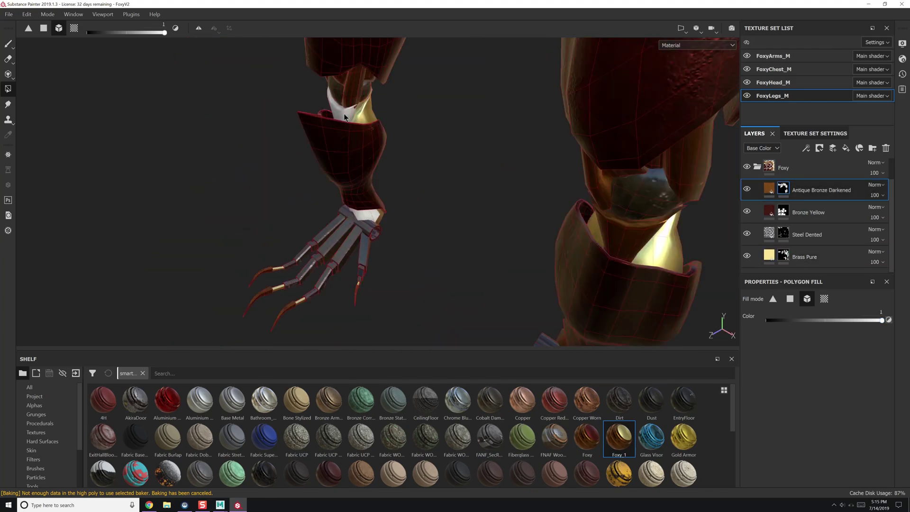
drag(881, 320, 786, 326)
alt+drag(524, 165, 360, 156)
Step: Move to the chest texture set and bring up the texture set settings
click(805, 69)
key(f)
click(815, 133)
alt+drag(426, 189, 455, 180)
Step: Export the Substance Painter textures into a new FoxyV2 folder
key(f)
key(ctrl+shift+e)
click(382, 111)
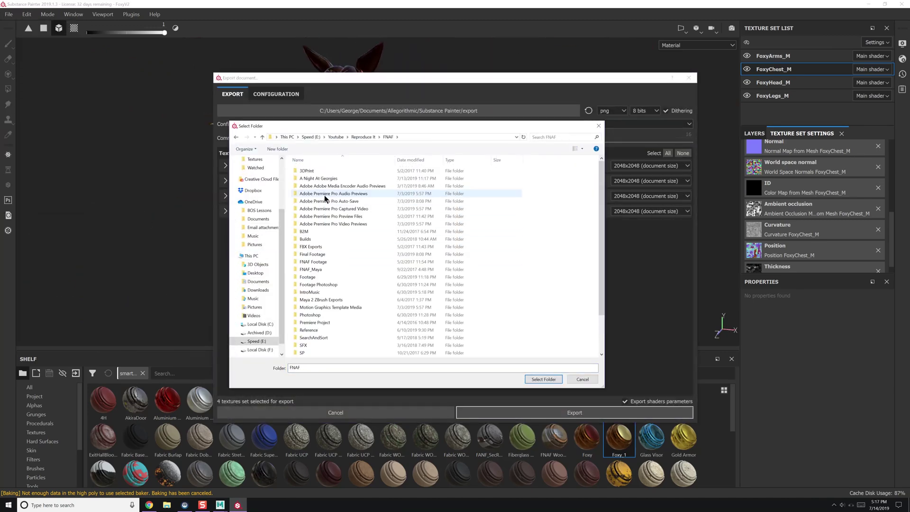
text(FoxyV2)
key(Return)
key(Return)
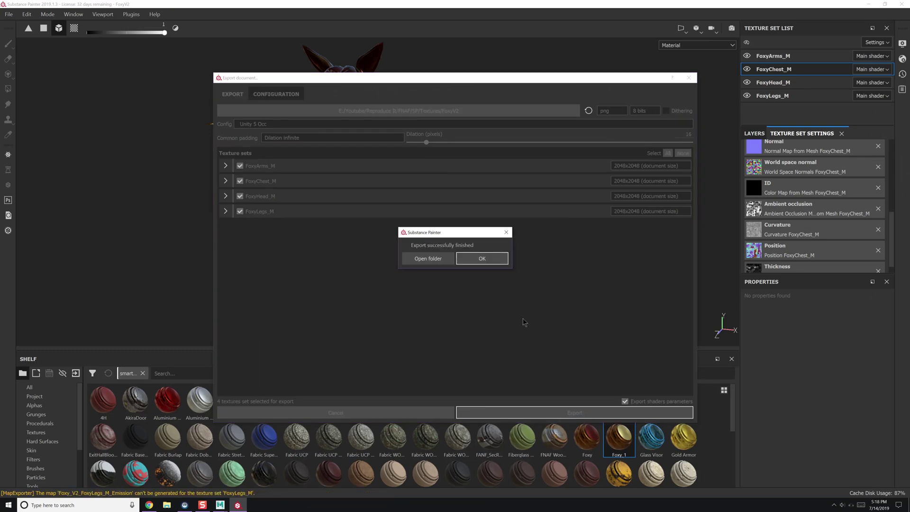
click(428, 258)
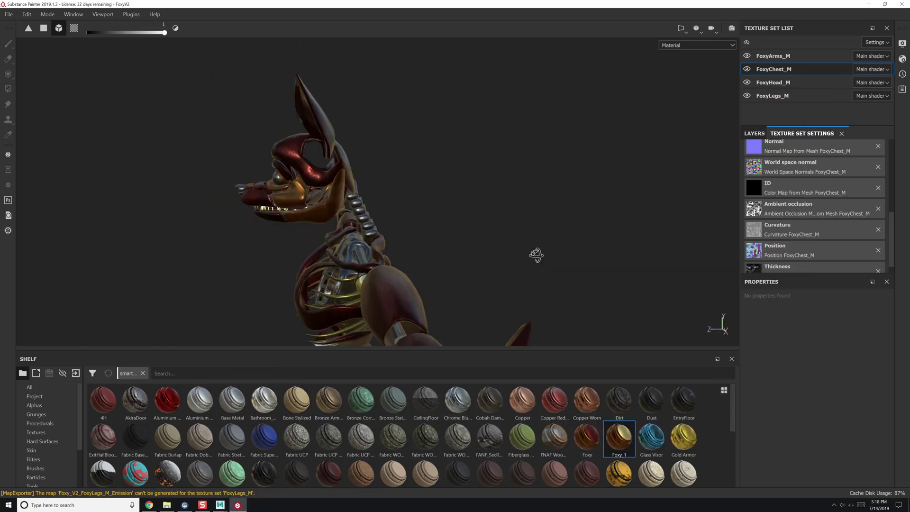
Step: Set the Display Settings environment map to Studio 05 for the front-view preview
alt+drag(534, 256, 417, 239)
click(114, 14)
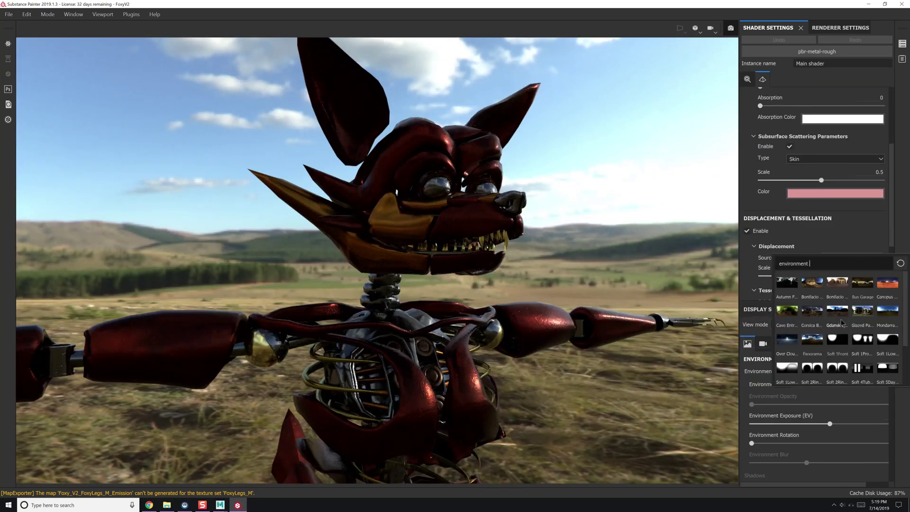
click(836, 339)
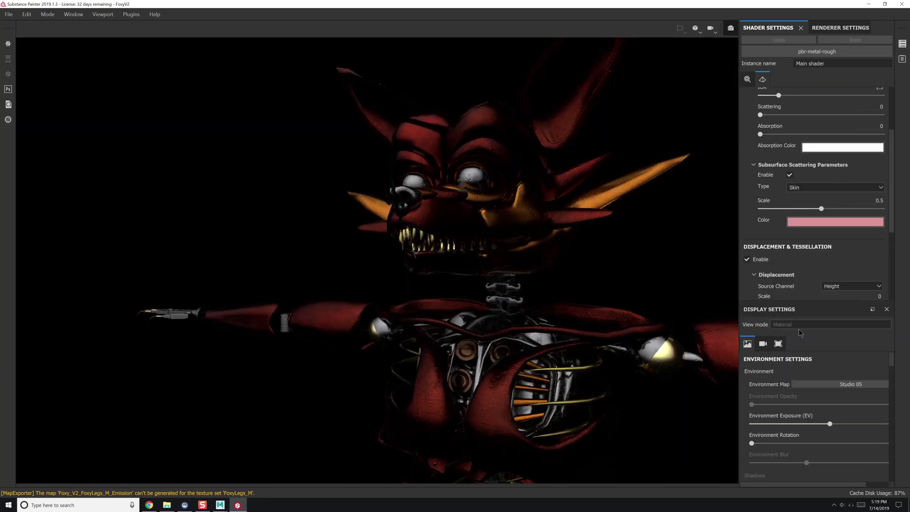
click(871, 383)
click(834, 284)
Step: Centre Foxy's head in Substance, then frame the whole Foxy model in Maya
middle_drag(525, 269, 470, 262)
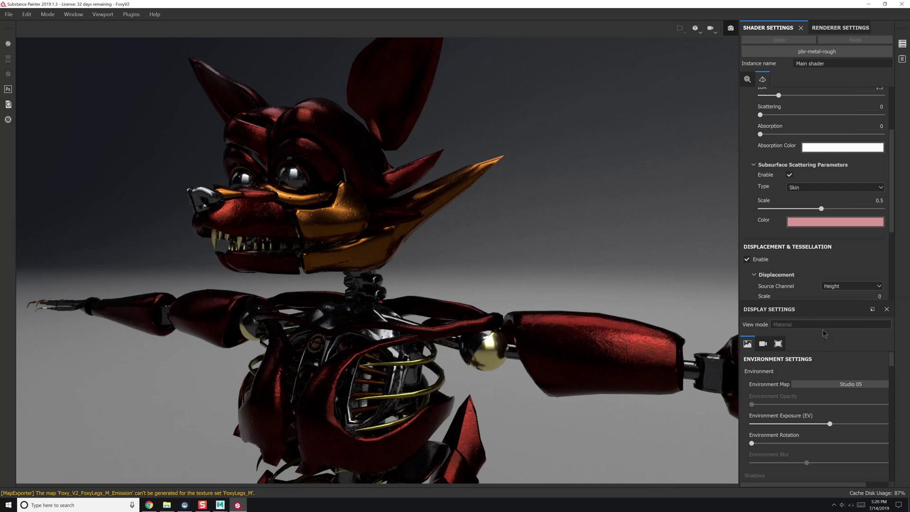
scroll(823, 333, down, 2)
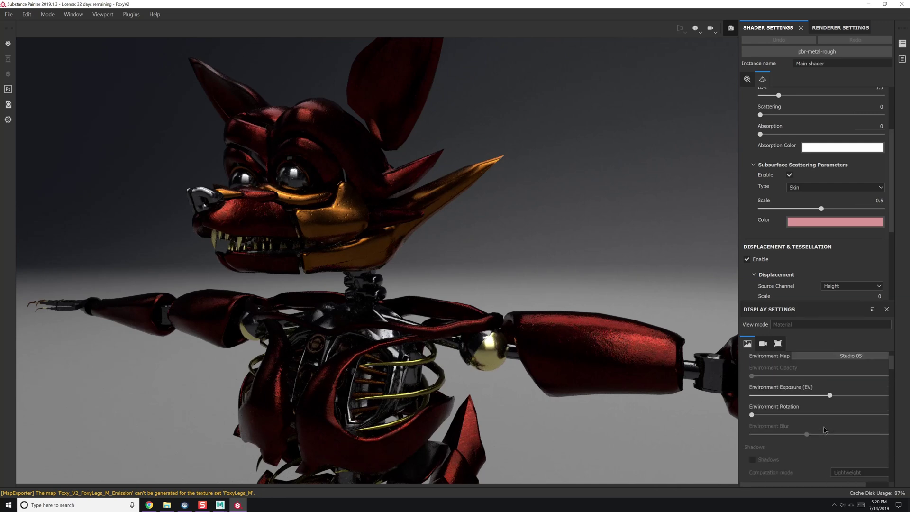
click(102, 15)
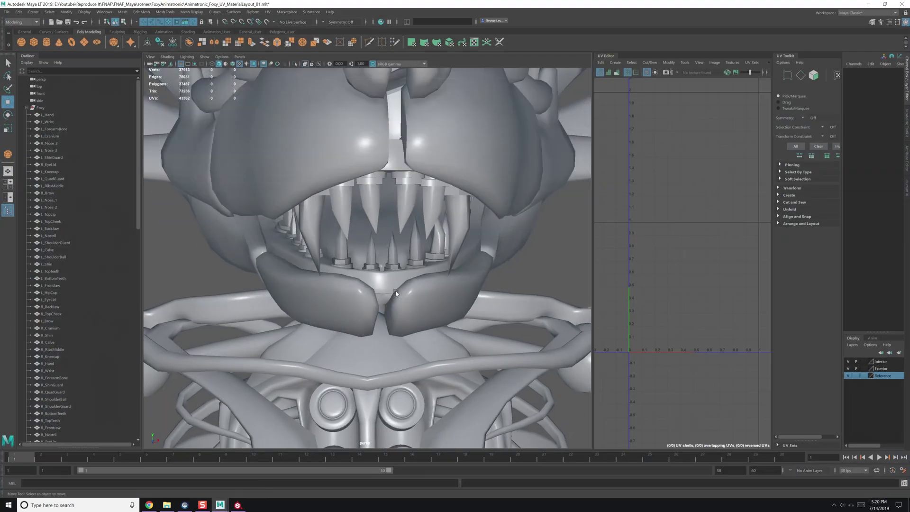
key(a)
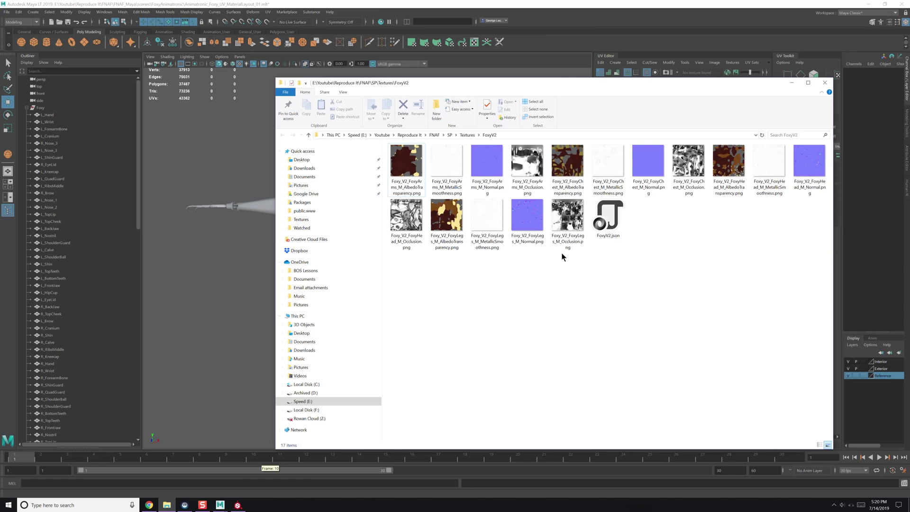
Step: Save the scene as the UV_MaterialLayout_02 version and begin another Save Scene As
right_click(401, 203)
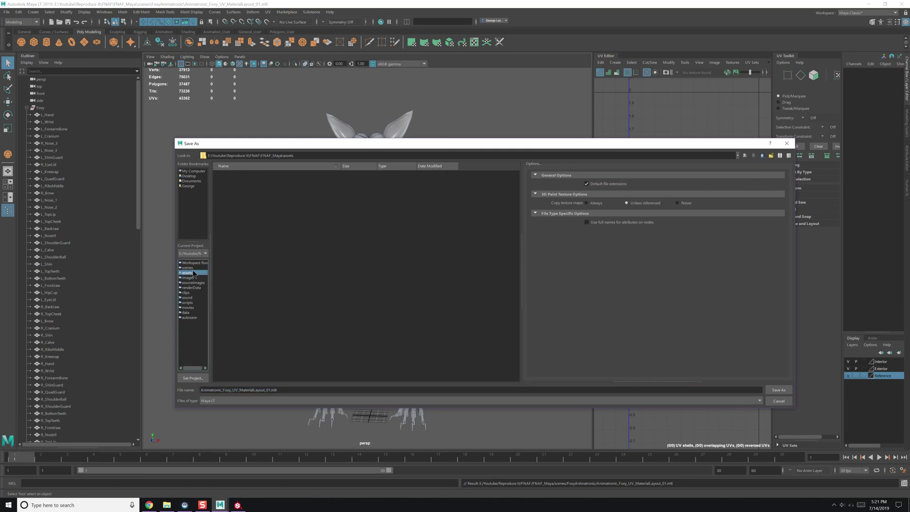
key(Return)
key(w)
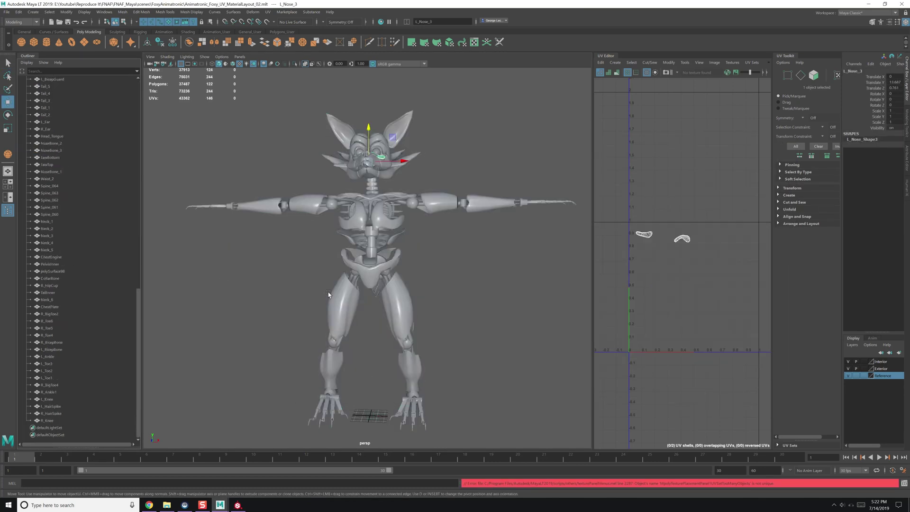
click(29, 48)
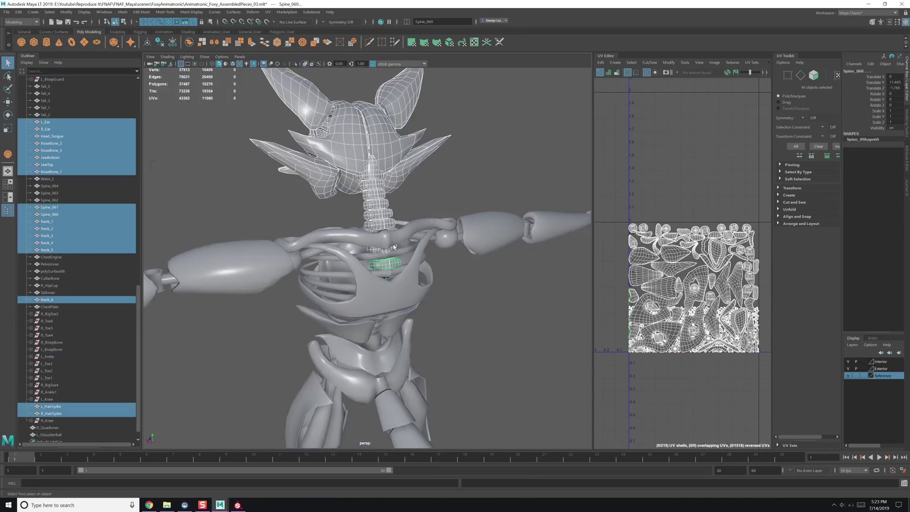
Step: Check the combined head, legs and torso meshes and the head's UV layout
click(201, 79)
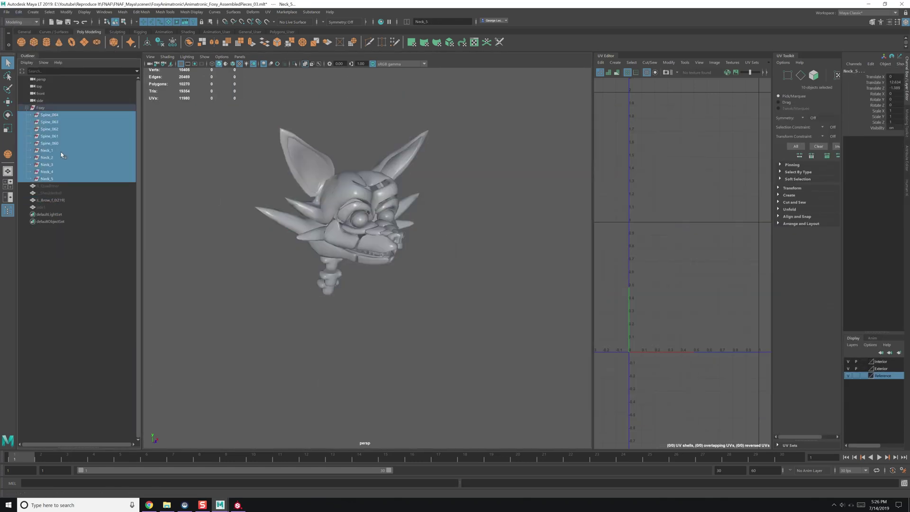
click(74, 244)
click(329, 284)
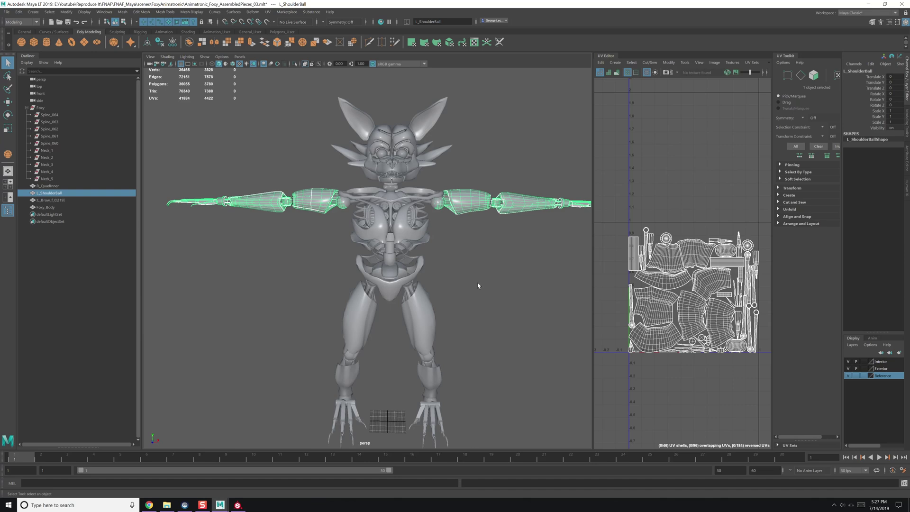
click(478, 286)
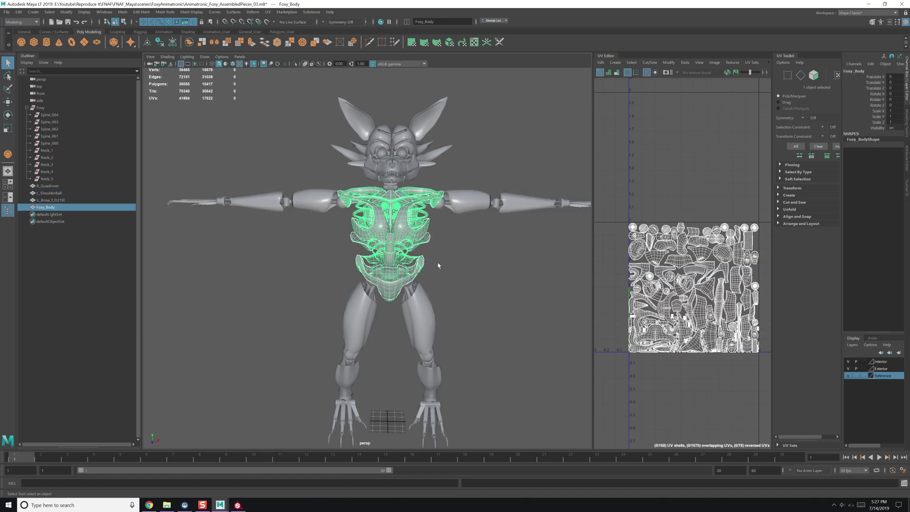
click(47, 186)
click(46, 207)
click(74, 201)
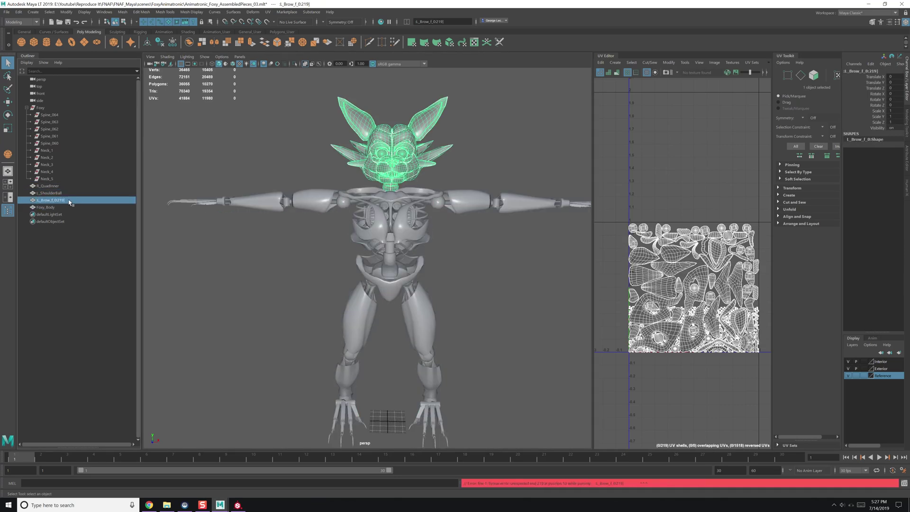
Step: Review the legs, arms and head meshes, then begin saving a new AssembledPieces version
click(48, 186)
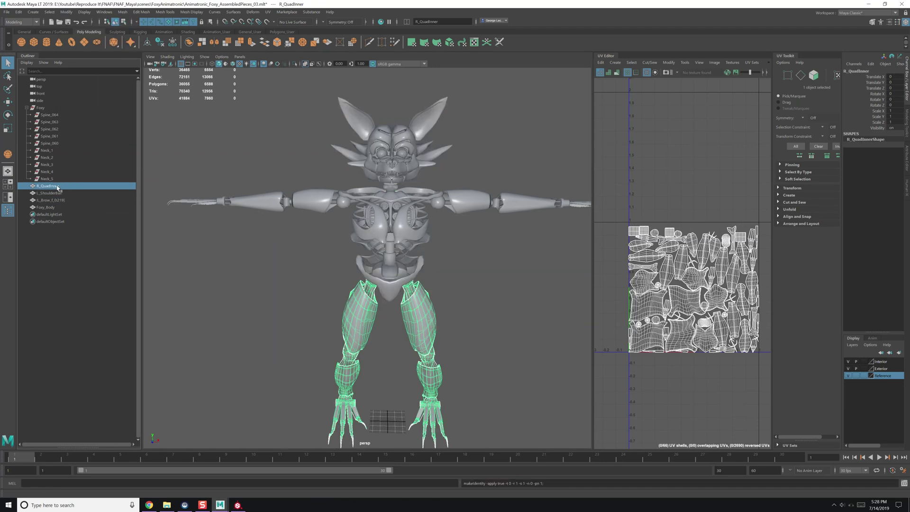
click(47, 193)
click(47, 200)
ctrl+click(48, 200)
click(7, 11)
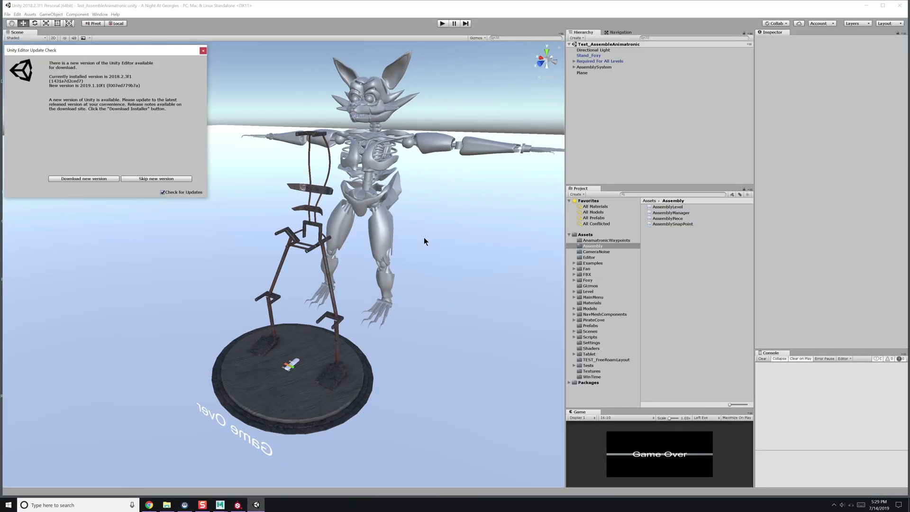
click(608, 79)
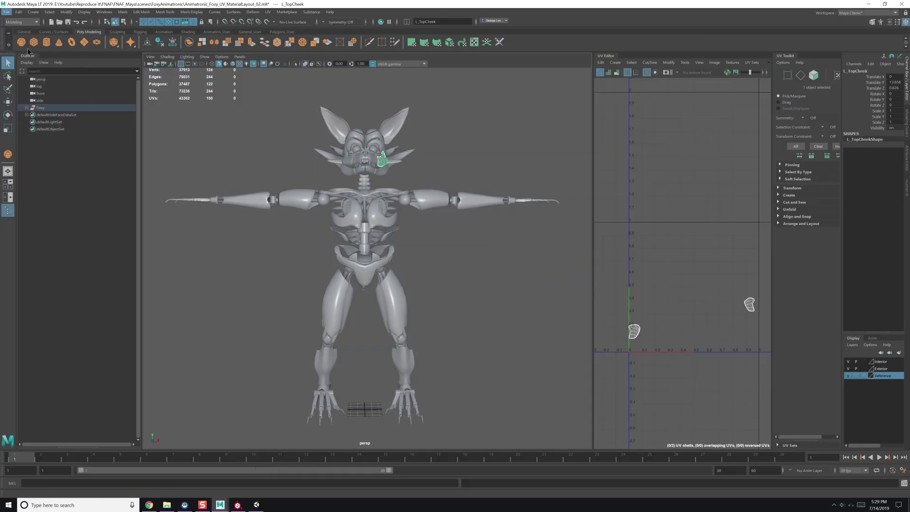
key(ctrl+shift+s)
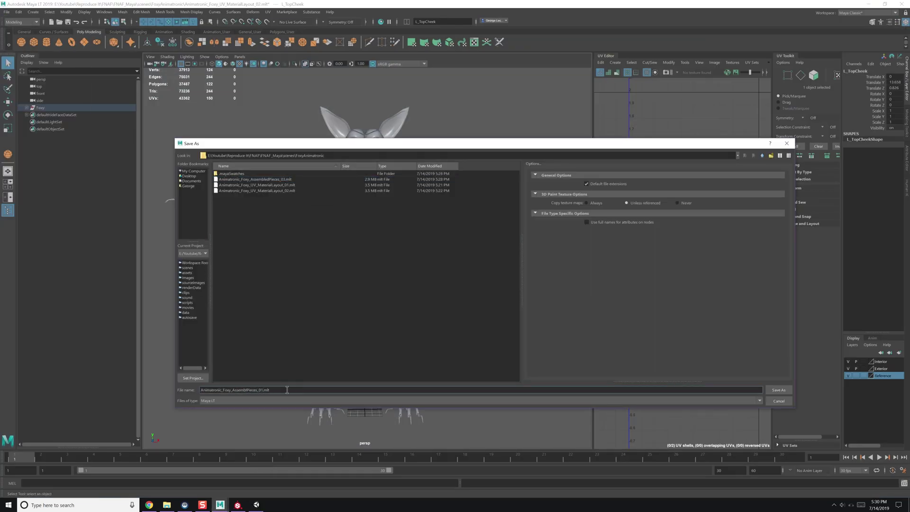
Step: Confirm the save and start renaming the combined toe piece to L_Foot
key(Return)
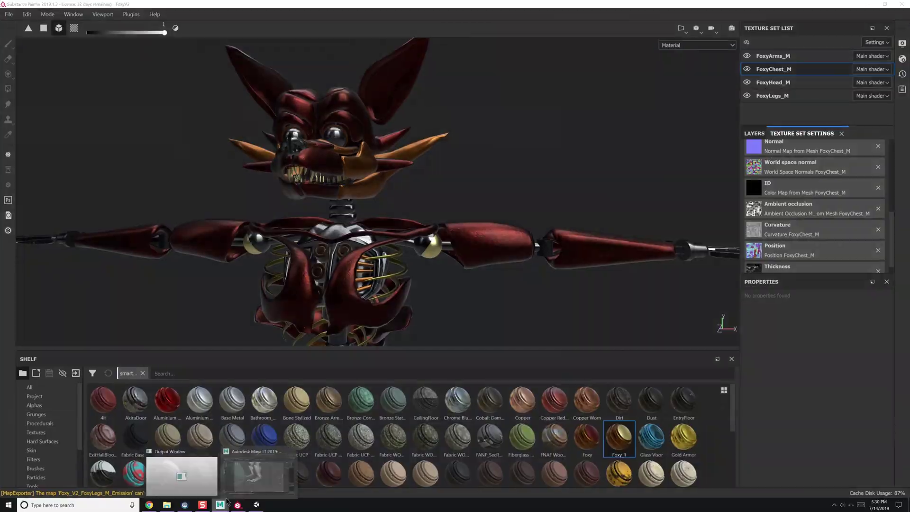
click(253, 474)
double_click(56, 115)
text(L_Foot)
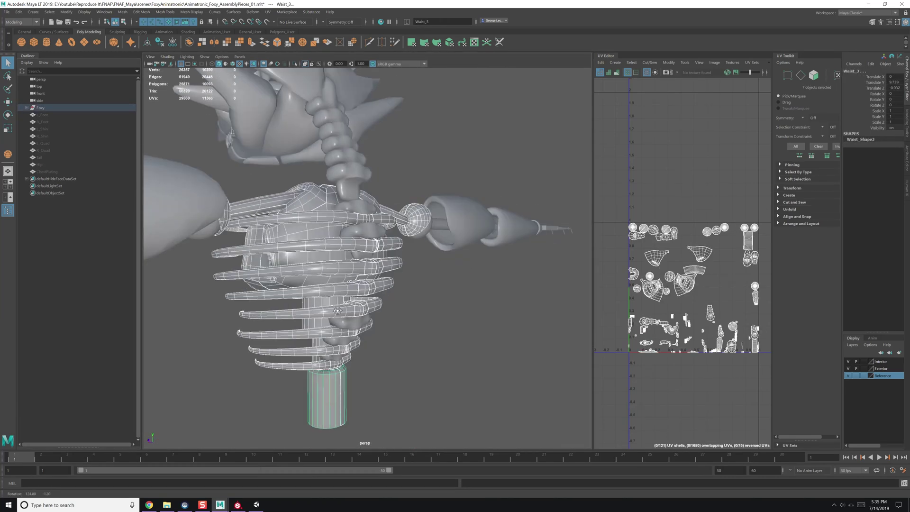
Step: Select the Spine_064 piece and the cranium with its surrounding head parts
click(341, 304)
alt+drag(341, 304, 682, 298)
key(ctrl+a)
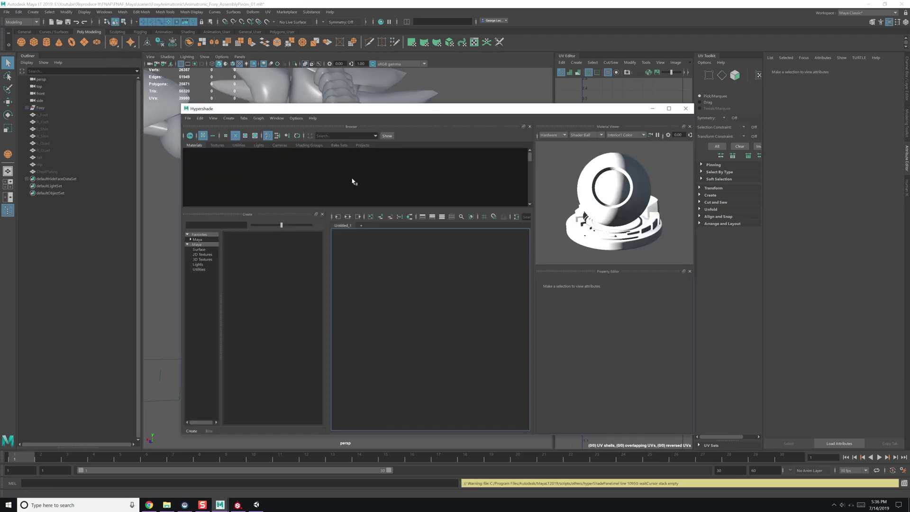
drag(360, 108, 322, 288)
click(73, 234)
key(alt+Tab)
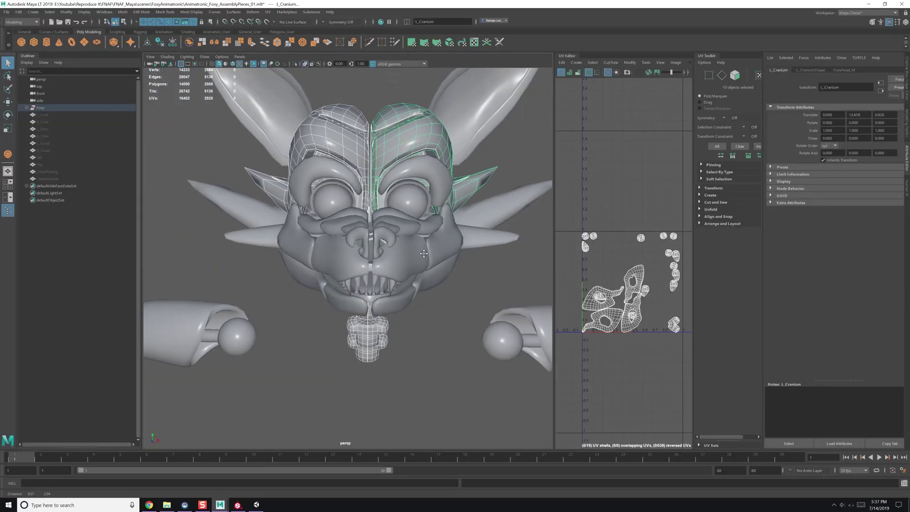
scroll(408, 251, down, 5)
Step: Select the next parts to combine and rename the resulting piece starting with L_Sh
alt+middle_drag(426, 300, 311, 283)
double_click(57, 185)
text(L_Sh)
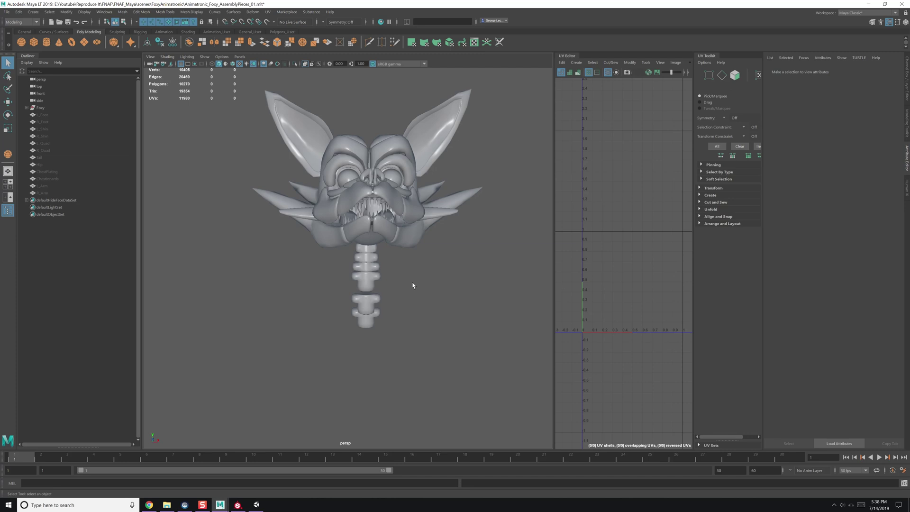
scroll(327, 213, up, 3)
mouse_move(412, 285)
mouse_down()
mouse_move(327, 213)
mouse_move(408, 287)
mouse_up()
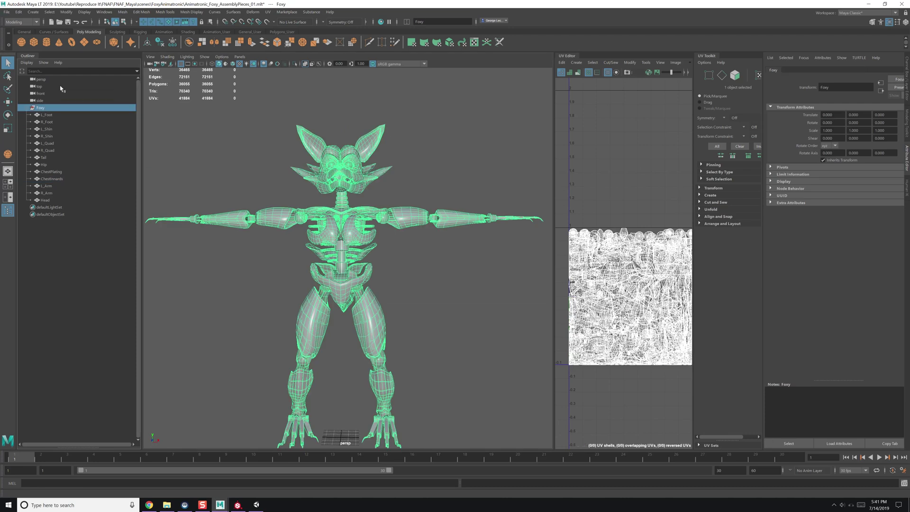
Step: Open the File menu to save the SnapPointsIncluded version
click(7, 12)
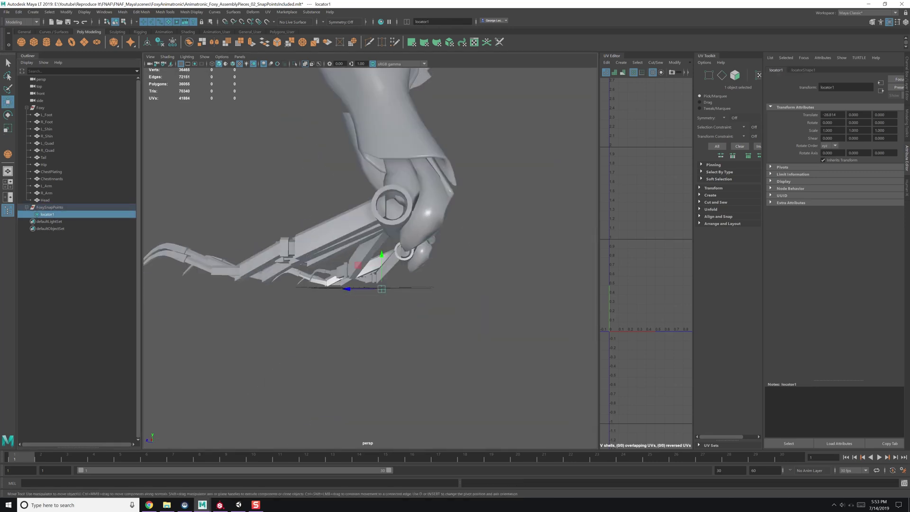
Step: Rename the foot snap point, place it on the right foot, and add a knee shin point
double_click(126, 214)
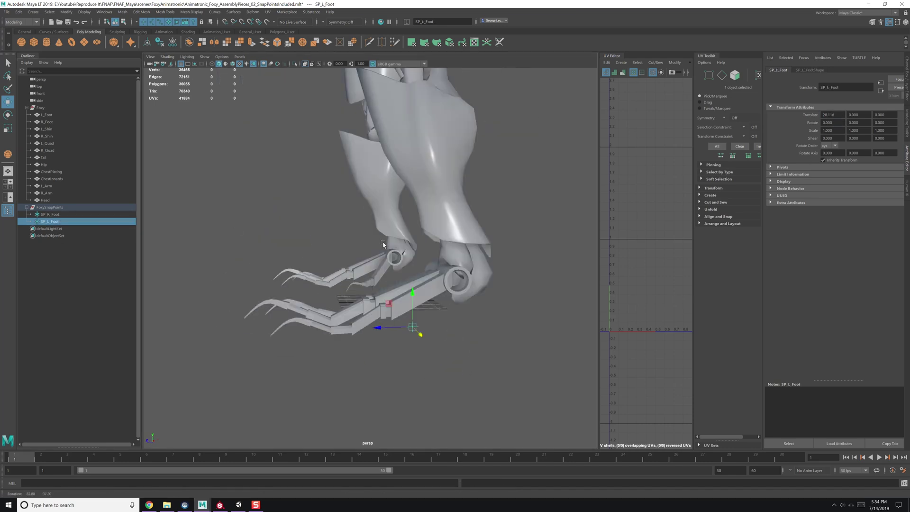
alt+drag(332, 279, 416, 282)
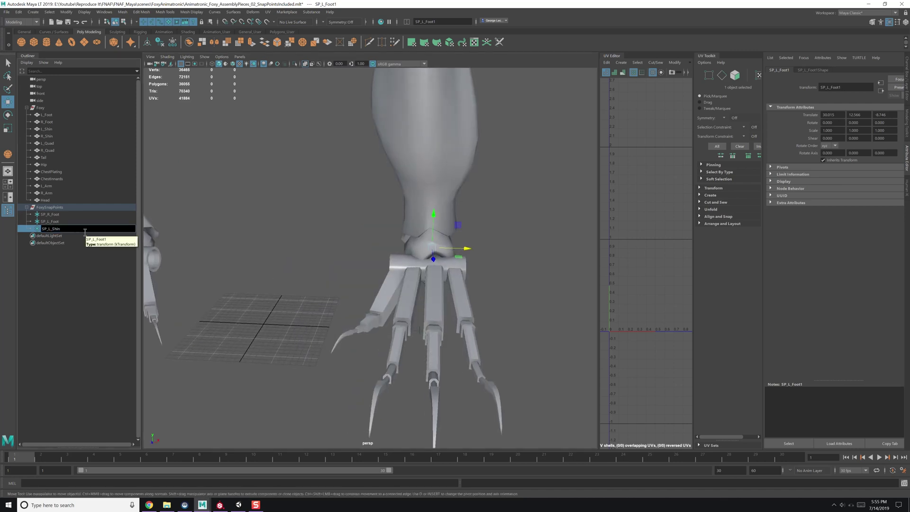
double_click(59, 236)
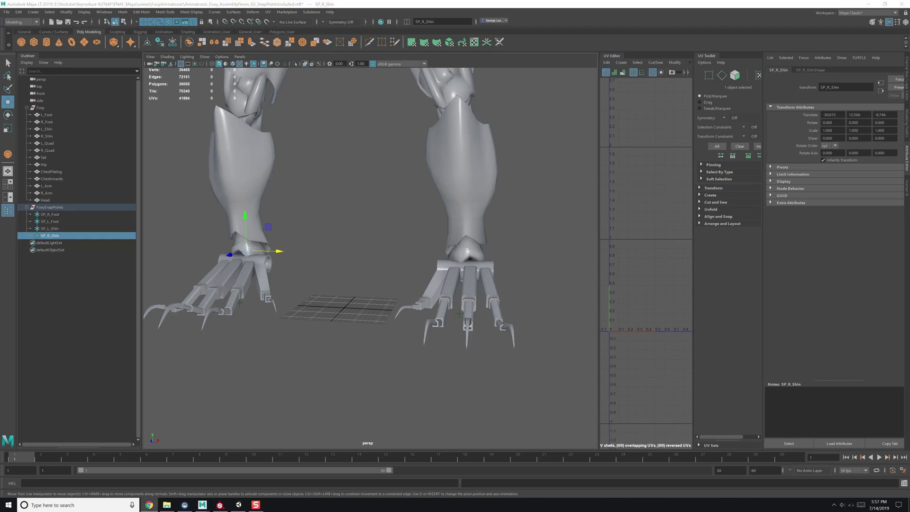
alt+drag(379, 266, 399, 284)
Step: Duplicate the shin snap point onto the other knee and name it SP_L_Shin
key(Left)
key(ctrl+d)
alt+right_drag(400, 315, 355, 204)
drag(355, 204, 366, 216)
alt+right_drag(365, 215, 482, 242)
drag(482, 242, 332, 247)
alt+drag(332, 246, 284, 244)
double_click(105, 242)
Step: Copy the quad snap point onto the right thigh and add an SP_Pelvis snap point
alt+drag(407, 190, 472, 190)
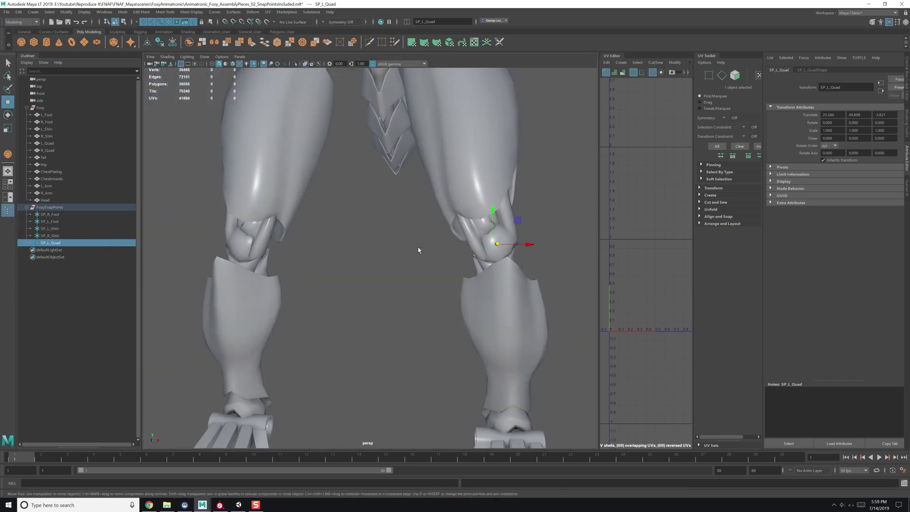
key(ctrl+shift+d)
key(ctrl+shift+d)
alt+right_drag(430, 279, 483, 163)
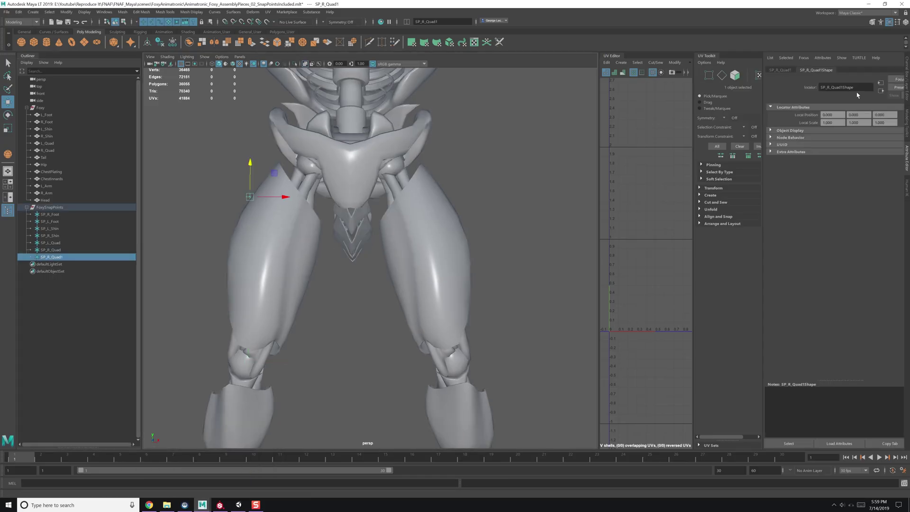
key(ctrl+a)
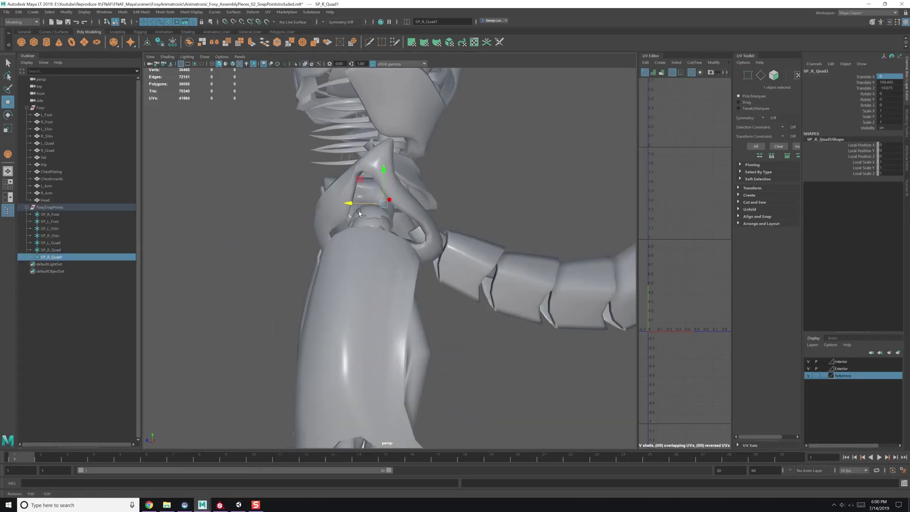
double_click(53, 257)
text(SP_Pelvis)
key(Return)
Step: Add a tail snap point at the tail base and rename the chest innards copy
key(ctrl+d)
alt+right_drag(413, 317, 355, 298)
double_click(101, 264)
text(SP_Tail)
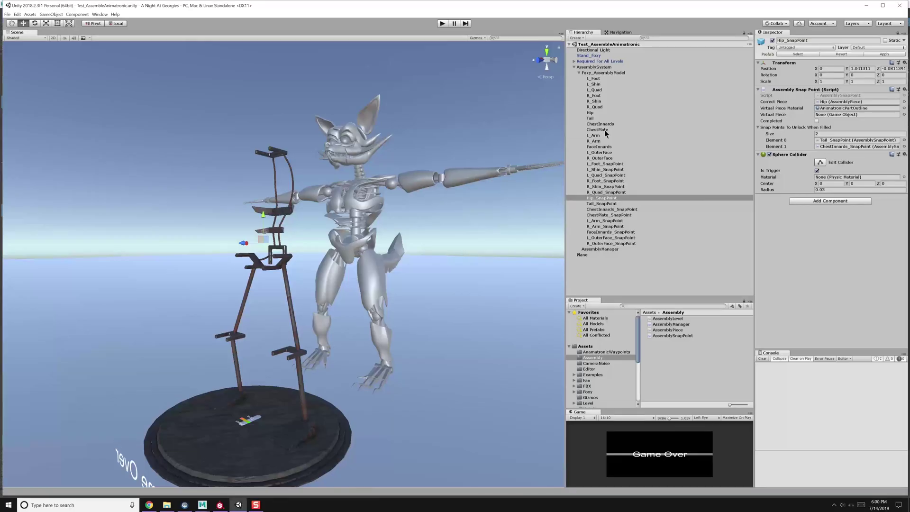
click(612, 204)
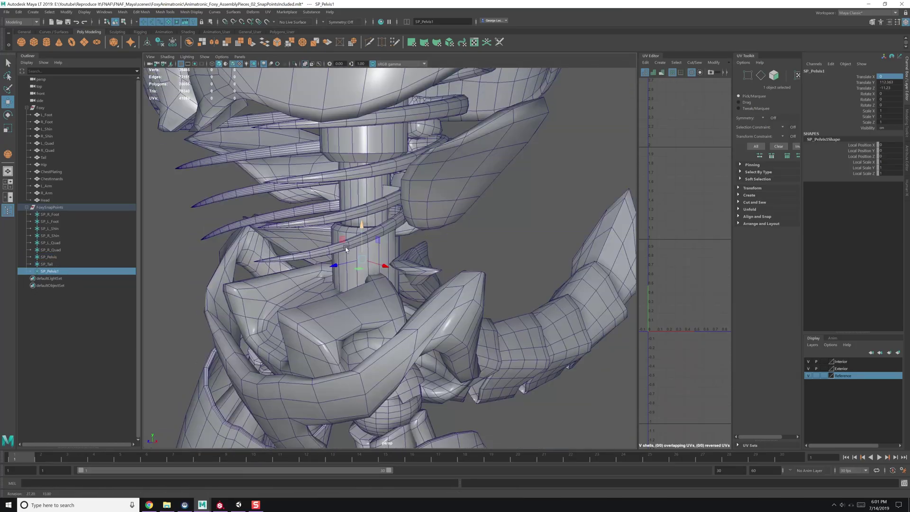
double_click(115, 272)
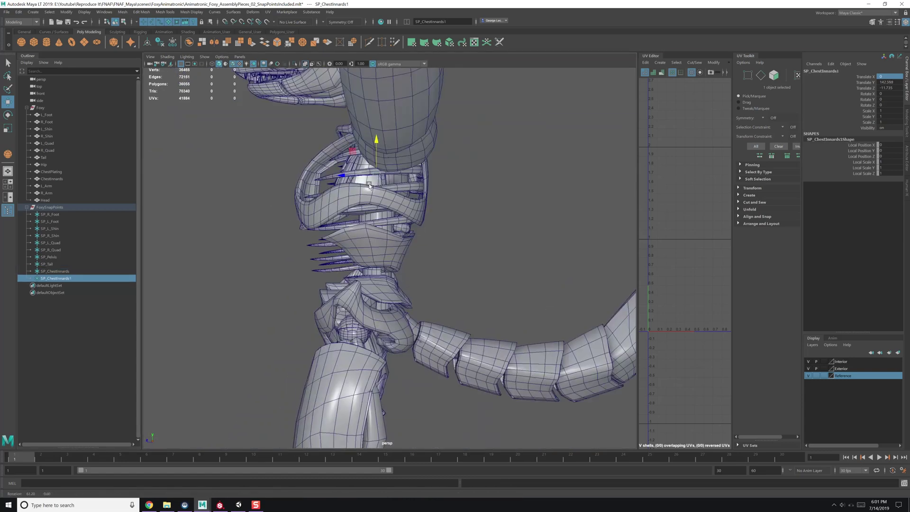
double_click(80, 278)
Step: Create SP_Head from the chest plating copy and place another copy at the shoulder
key(ctrl+d)
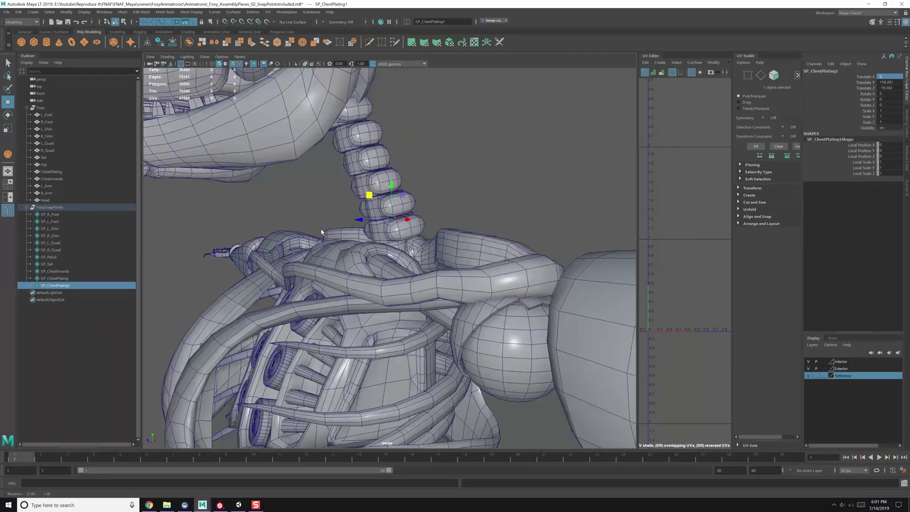
double_click(54, 286)
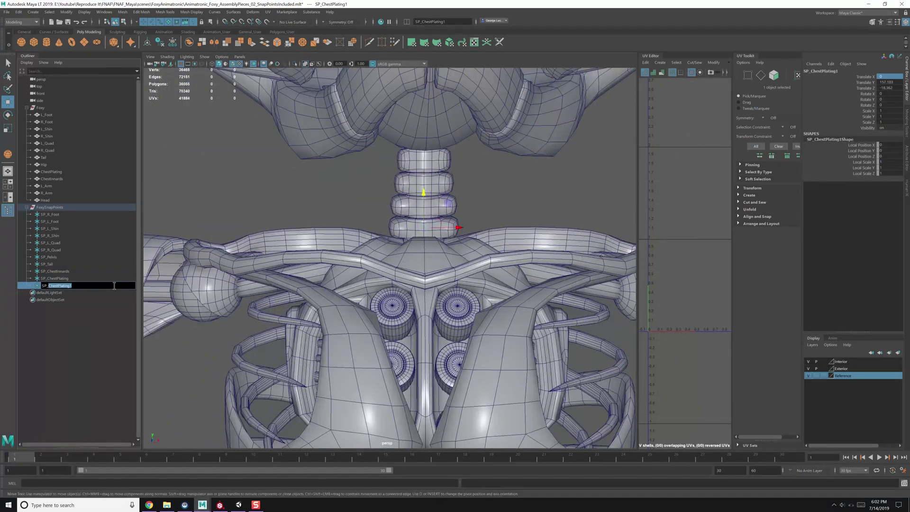
text(Head)
key(Return)
key(ctrl+d)
alt+drag(332, 237, 464, 256)
Step: Name the shoulder point SP_L_Arm and duplicate it as SP_R_Arm
double_click(49, 293)
text(SP_L_Arm)
key(Return)
key(ctrl+d)
alt+drag(285, 284, 332, 294)
double_click(49, 299)
text(SP_R_Arm)
key(Return)
alt+drag(266, 294, 431, 264)
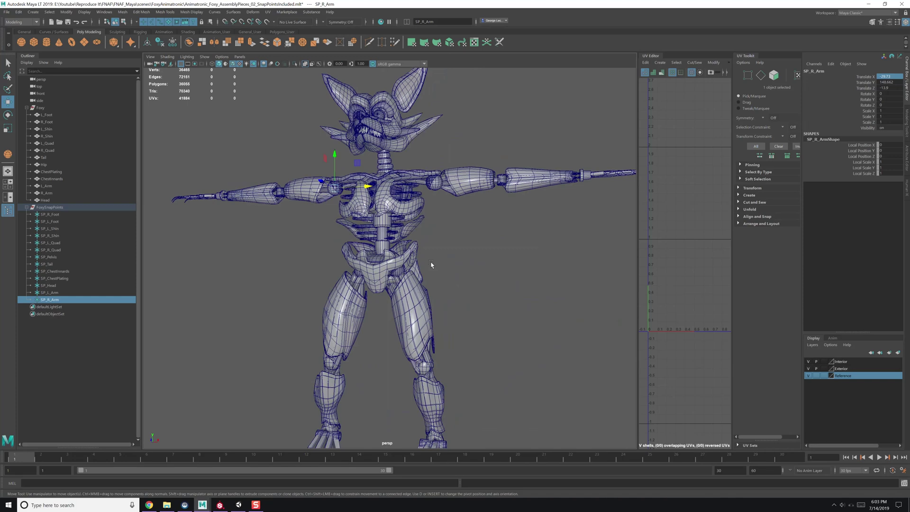
Step: Frame the snap points, then start the Word list with Assembly Snap Point and dash descriptions
click(49, 293)
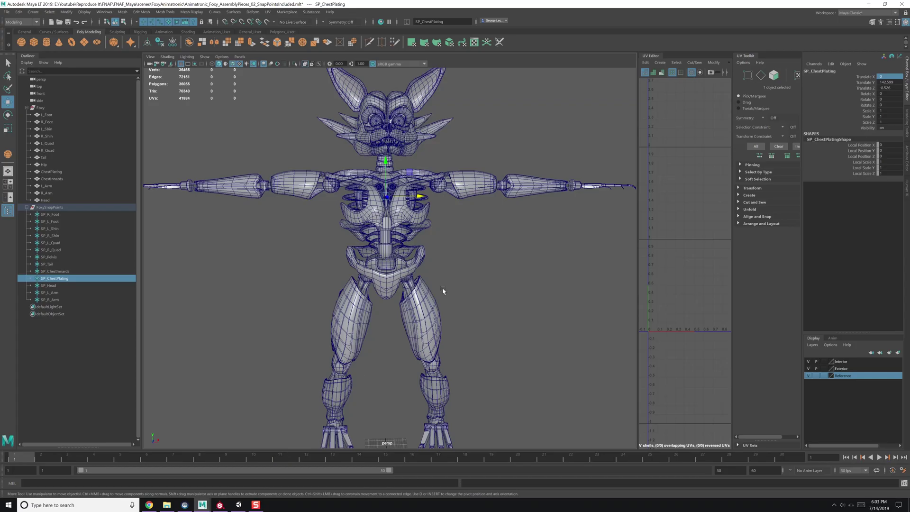
click(50, 207)
key(f)
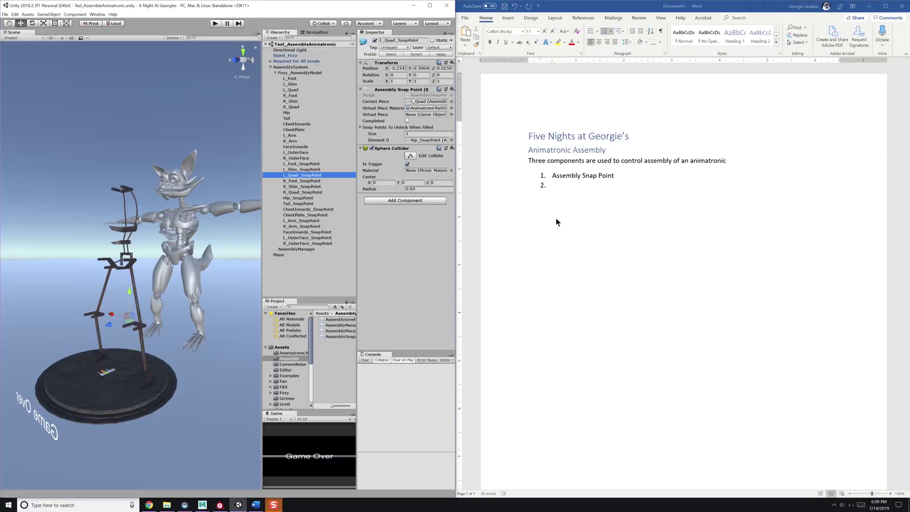
text(Asembly Manager)
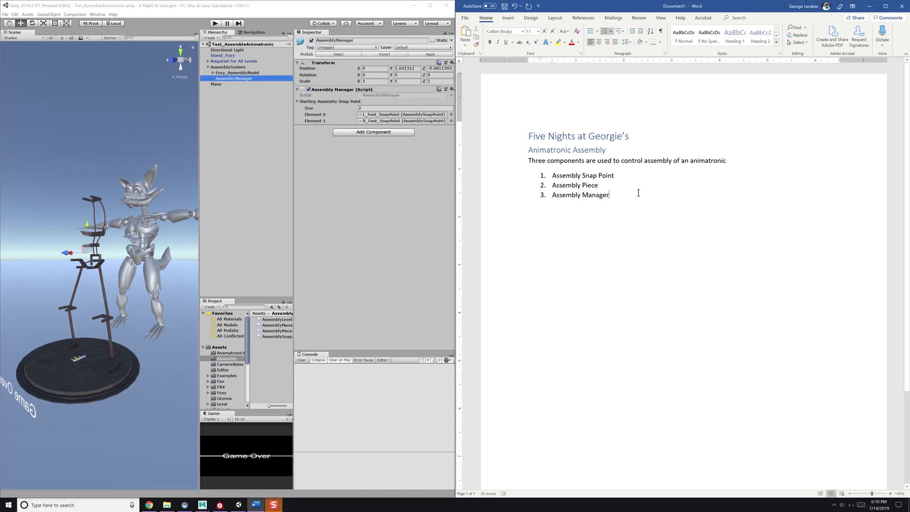
text(- Starts the s)
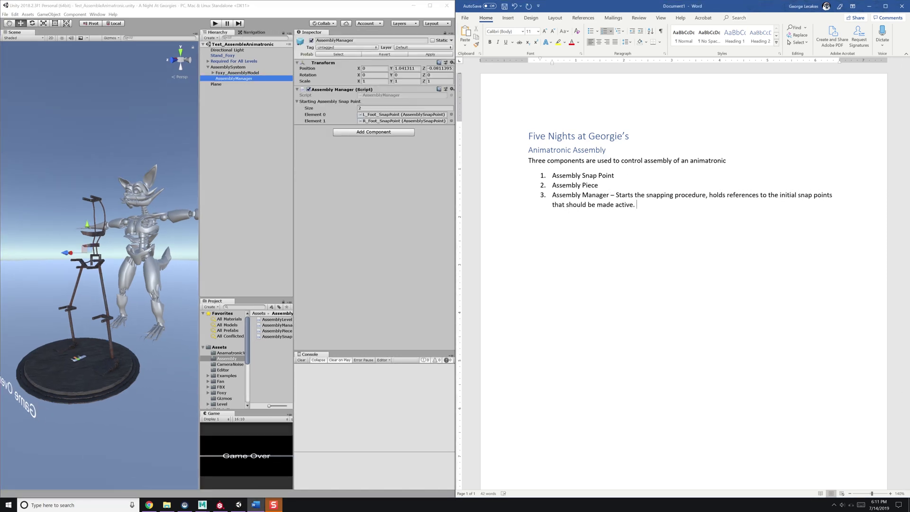
click(619, 175)
text(–)
click(604, 185)
text(–)
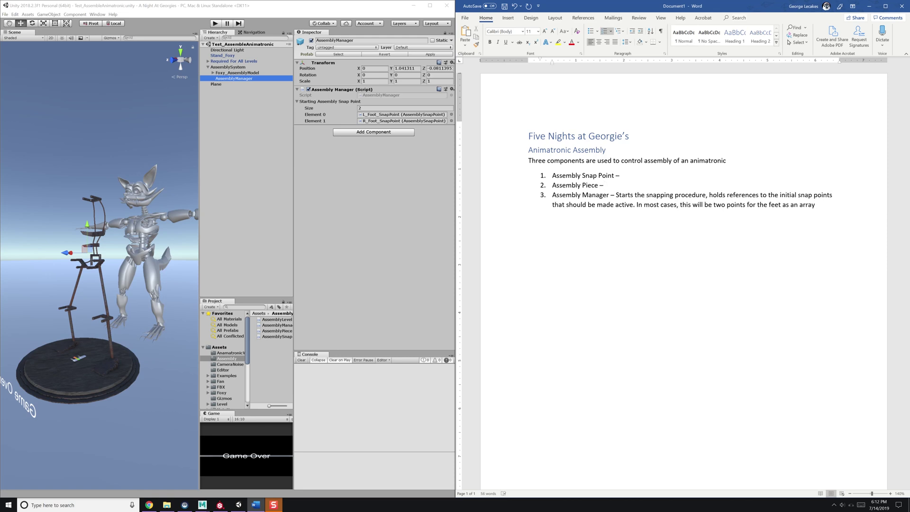
Step: After reviewing the AssemblyPiece script, note that pieces need a "Pickup" tag to be picked up
click(151, 332)
double_click(383, 109)
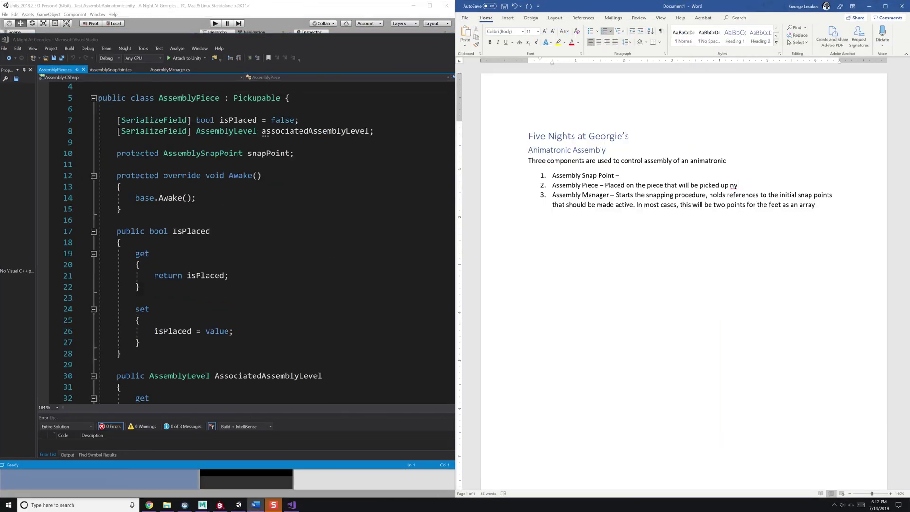
scroll(247, 237, down, 8)
scroll(247, 237, up, 3)
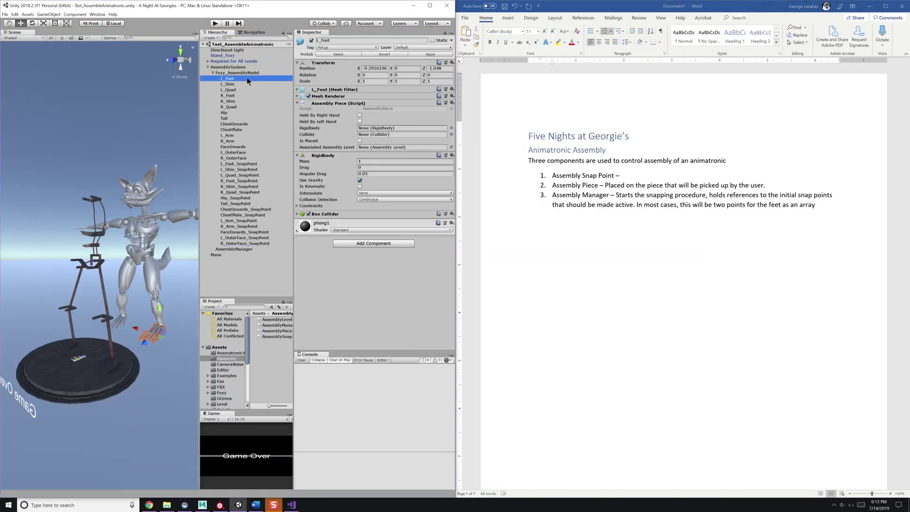
click(764, 186)
text(Tag for the object should be of type "P)
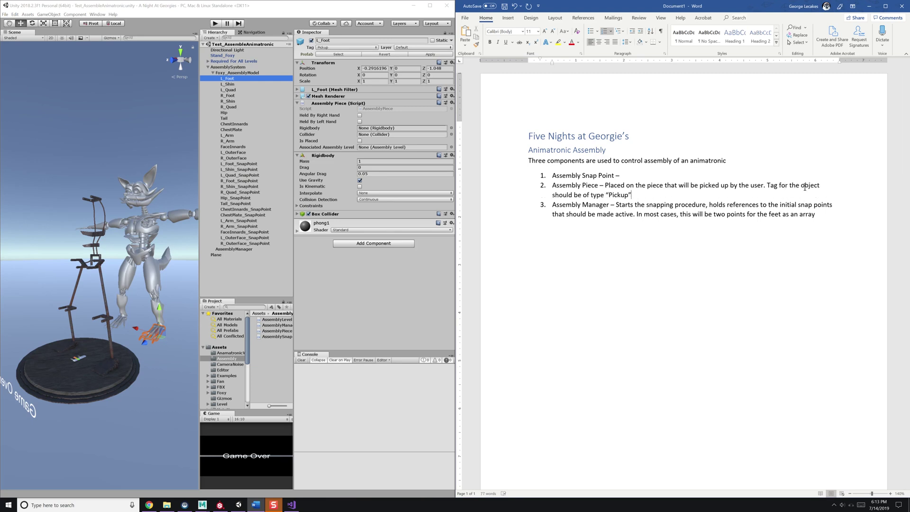
text(so that the object can be picked up.)
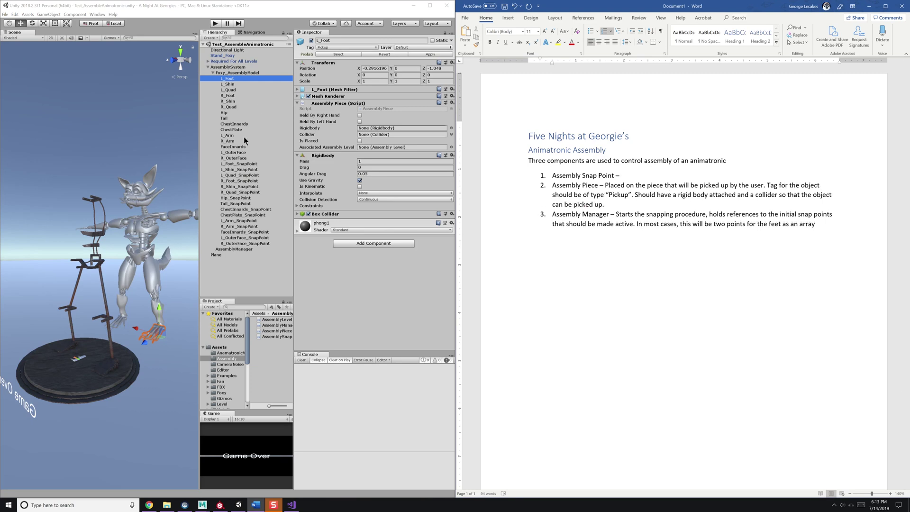
Step: Describe the Assembly Snap Point as an empty game object with a collider showing placement
click(240, 163)
click(621, 176)
text(Placed on the empty game object where things will be snapped. The gameobject should contain some type of c)
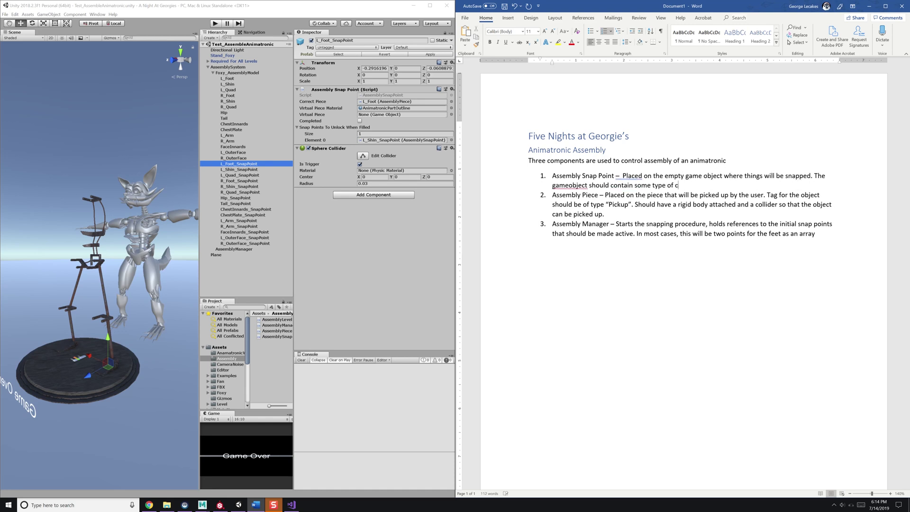
text(ollider to it can know when it intersects the correct piece.)
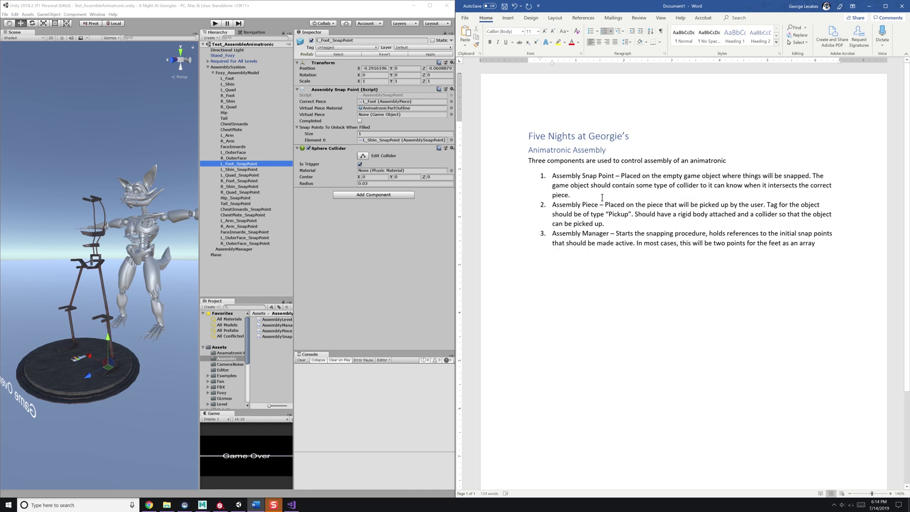
text(Collider should be set to type “Trigger”. Assembly snap point contains a reference)
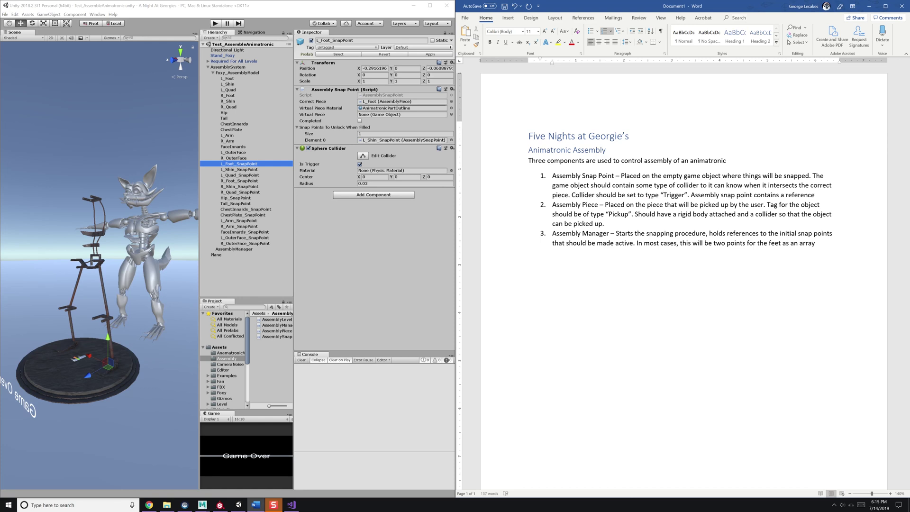
text( to the correct piece it snaps with, The virtual piece material)
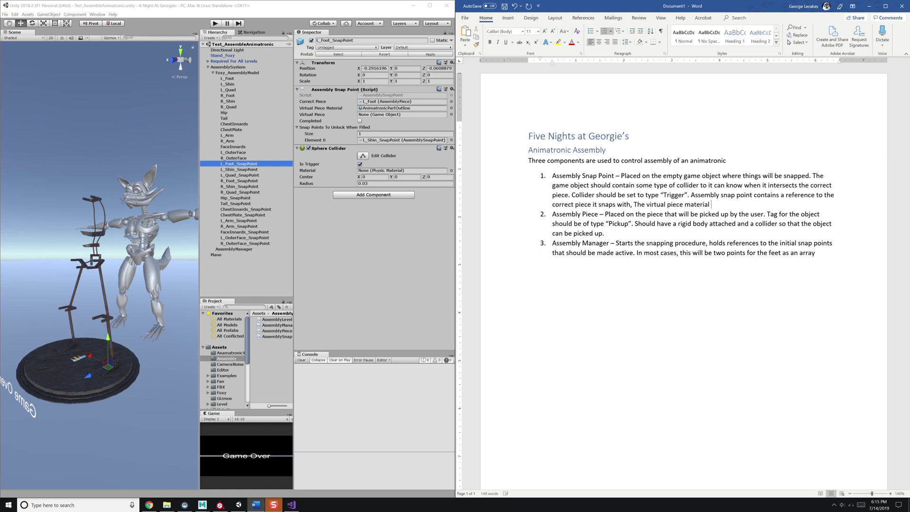
text(object to show where it should be placed)
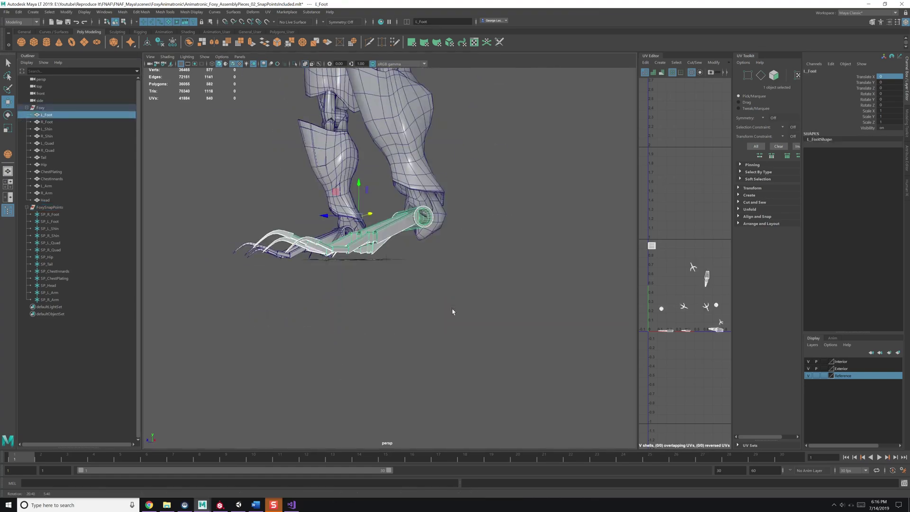
click(46, 129)
click(167, 56)
click(165, 76)
scroll(382, 233, up, 10)
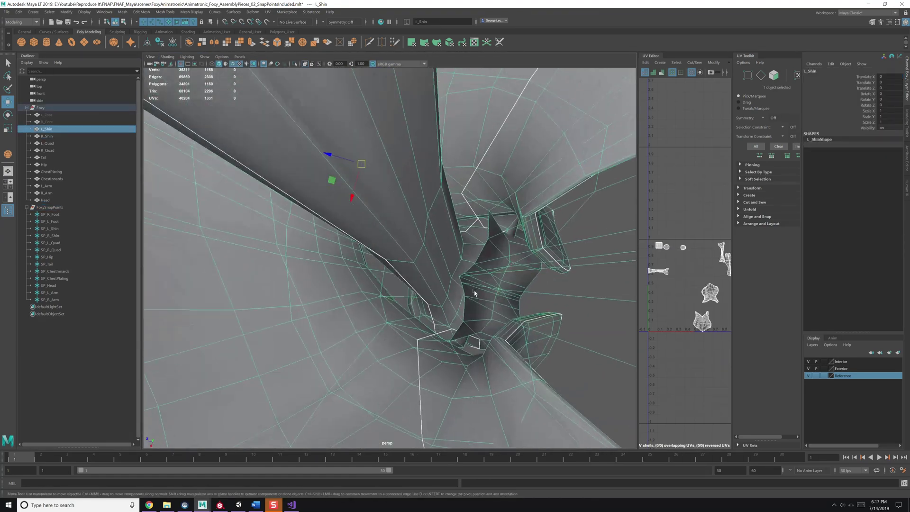
scroll(474, 293, down, 5)
key(ctrl+h)
click(411, 223)
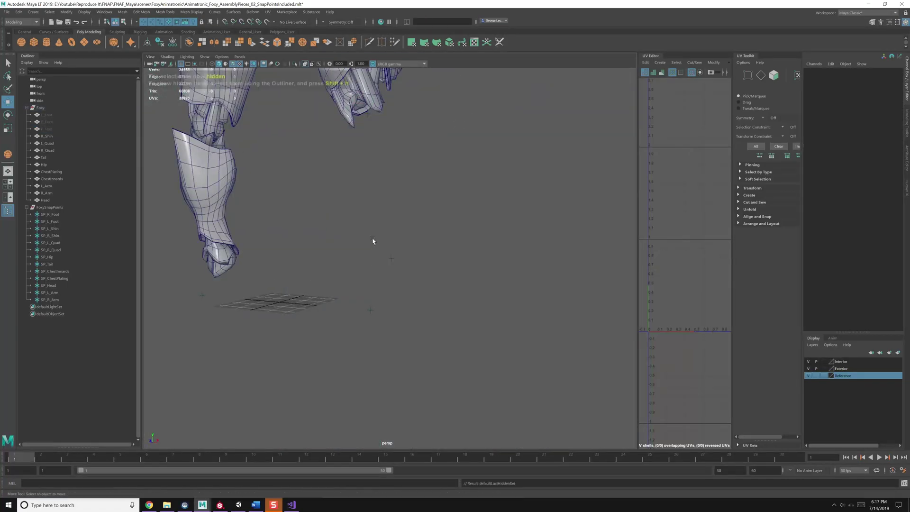
key(f)
scroll(411, 223, down, 6)
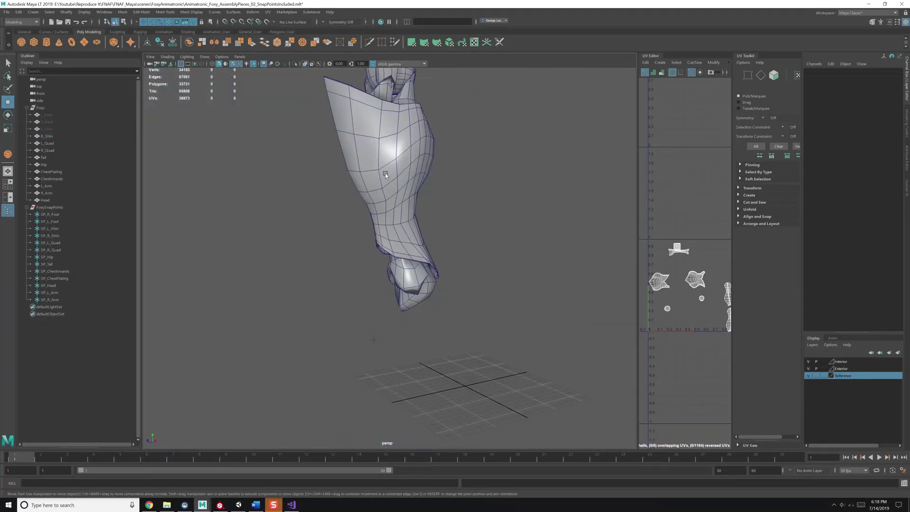
key(ctrl+h)
click(450, 235)
key(f)
alt+drag(444, 253, 365, 308)
key(ctrl+h)
scroll(432, 255, up, 8)
scroll(429, 252, down, 6)
click(416, 304)
key(f)
key(ctrl+h)
scroll(295, 212, down, 5)
click(426, 246)
key(ctrl+h)
click(398, 237)
key(f)
key(ctrl+h)
click(427, 254)
alt+drag(427, 254, 408, 247)
key(ctrl+h)
click(406, 163)
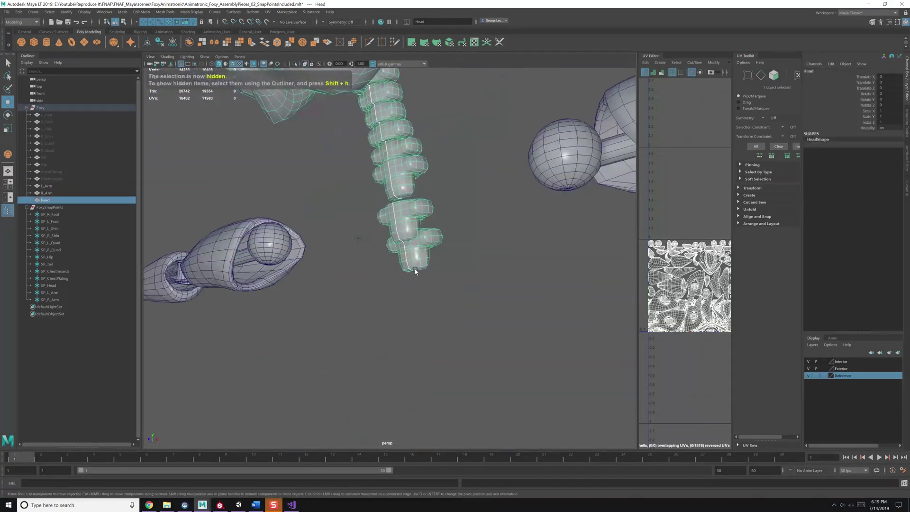
alt+drag(406, 163, 365, 283)
click(446, 279)
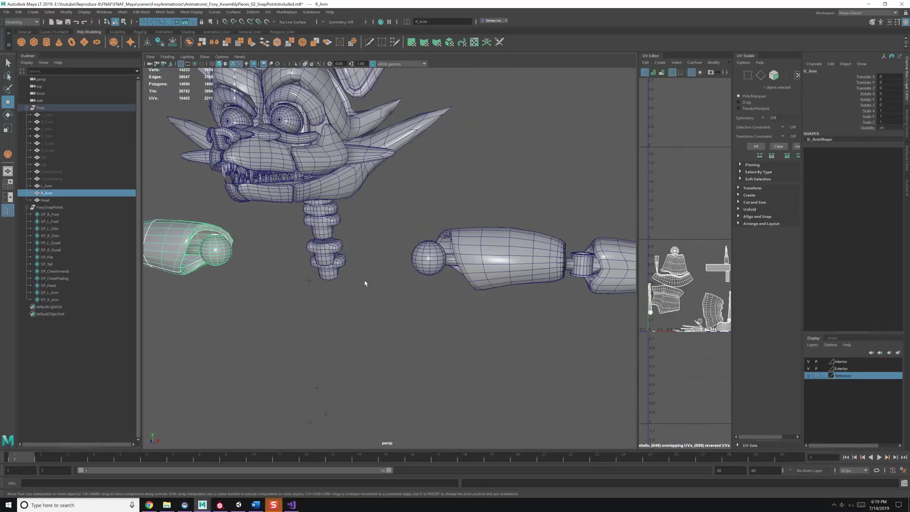
scroll(398, 268, up, 10)
scroll(321, 301, down, 10)
shift+click(548, 260)
key(ctrl+h)
click(429, 195)
alt+drag(429, 195, 392, 290)
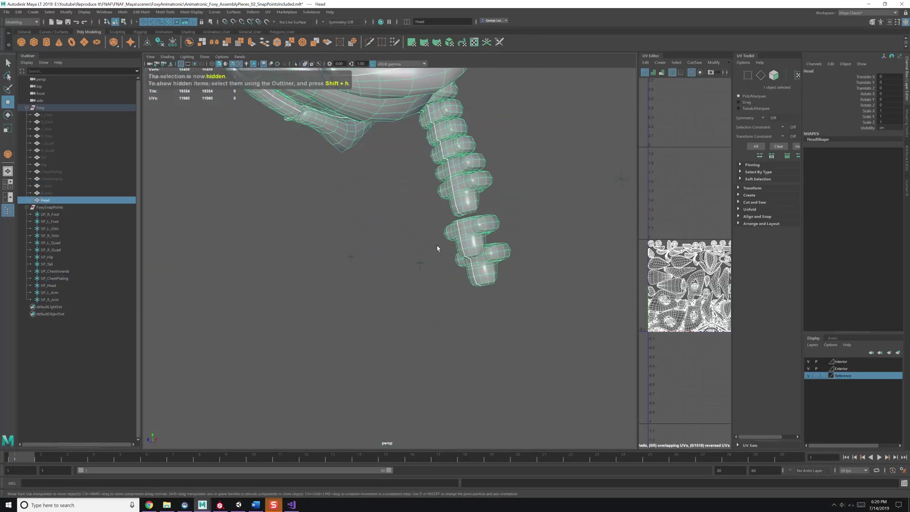
scroll(424, 270, up, 5)
key(f)
scroll(416, 234, up, 8)
scroll(411, 303, down, 12)
key(ctrl+shift+h)
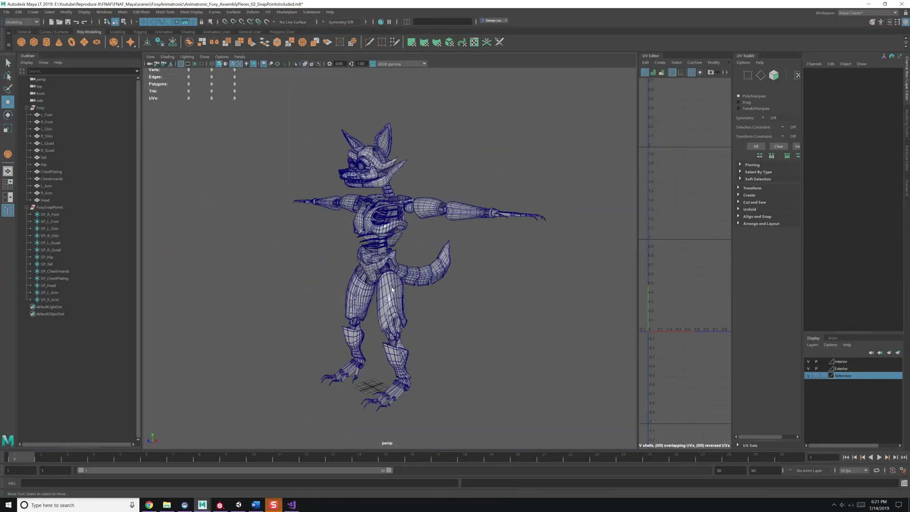
Step: Select Foxy, choose Export Selection, and browse up toward the Unity Assets folder
click(49, 207)
click(40, 108)
click(7, 12)
click(28, 119)
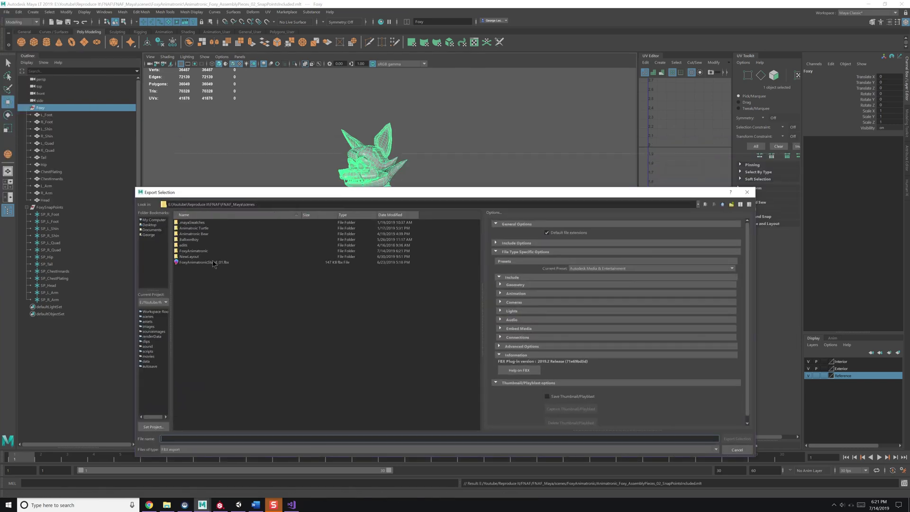
click(723, 205)
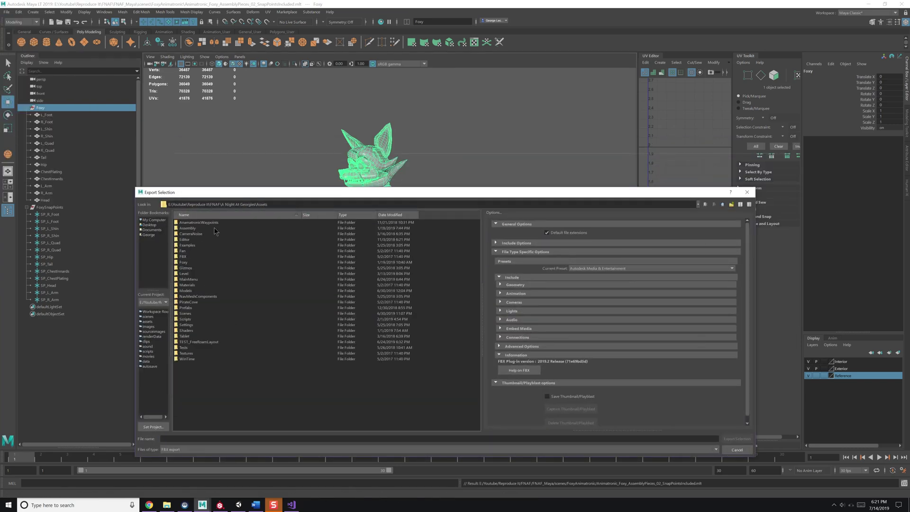
key(alt+Tab)
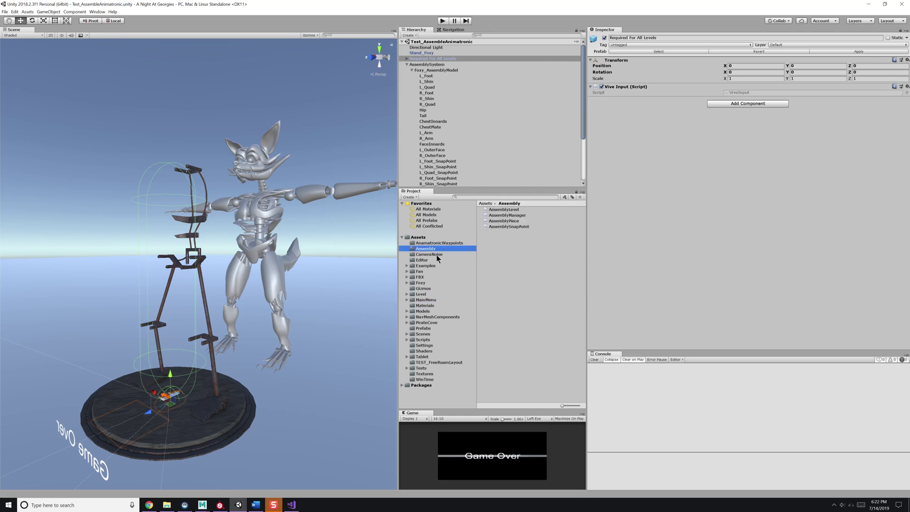
click(426, 76)
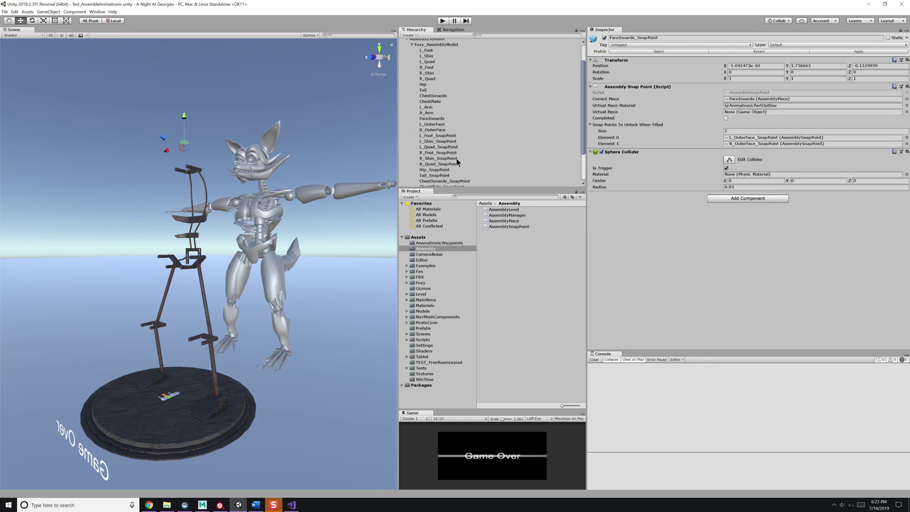
double_click(503, 209)
scroll(433, 283, down, 11)
key(alt+F4)
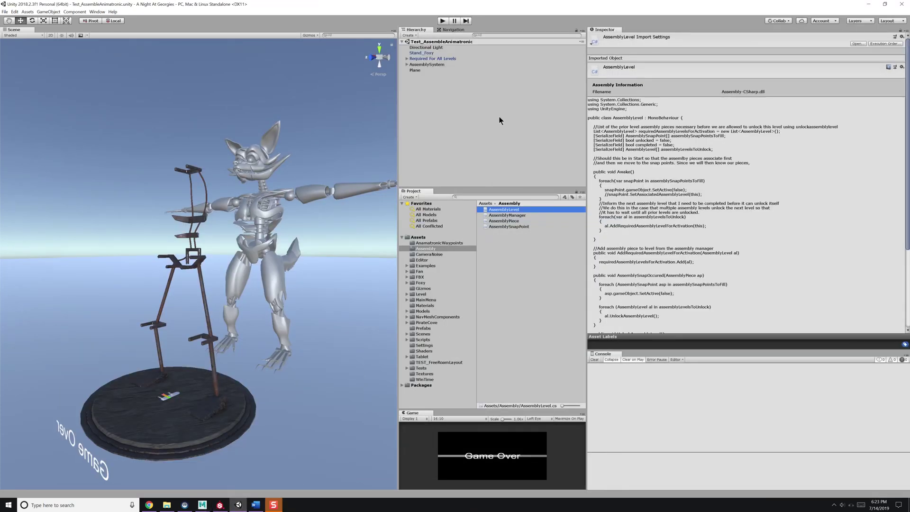
click(421, 53)
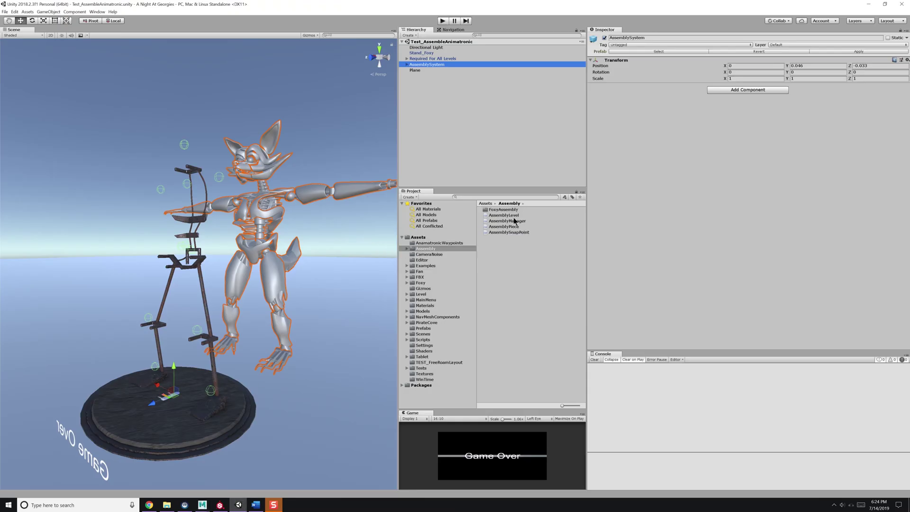
Step: Reveal Unity's FoxyAssembly folder in Explorer to check the exported file
right_click(530, 245)
click(546, 341)
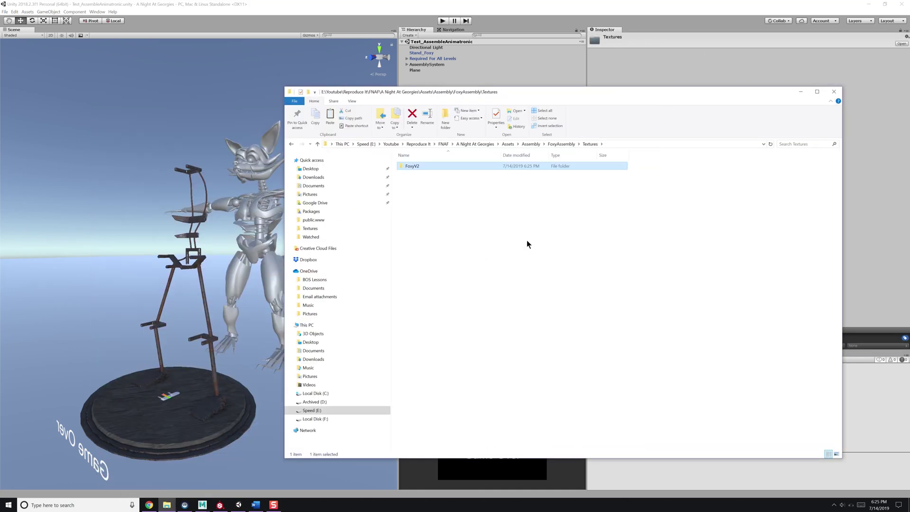
key(alt+Tab)
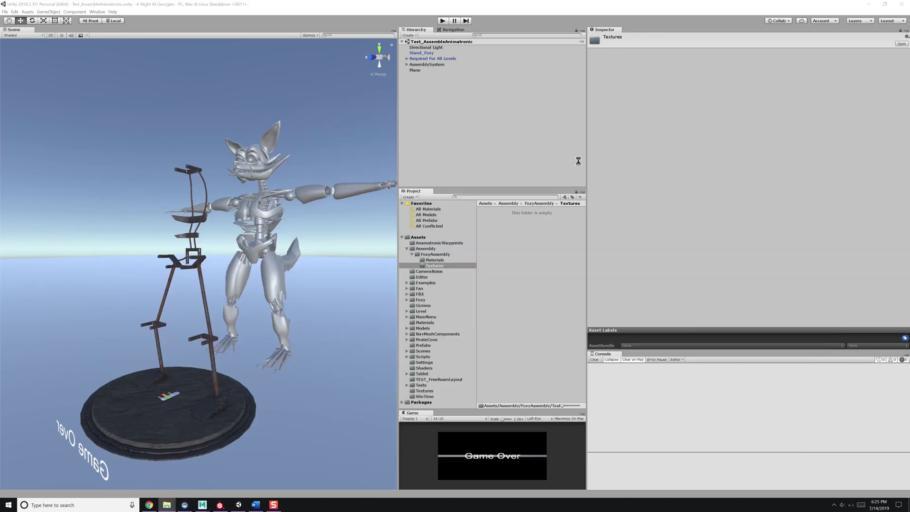
Step: Review the four Foxy materials and place the FoxyAssembly model in the scene
click(456, 262)
click(499, 209)
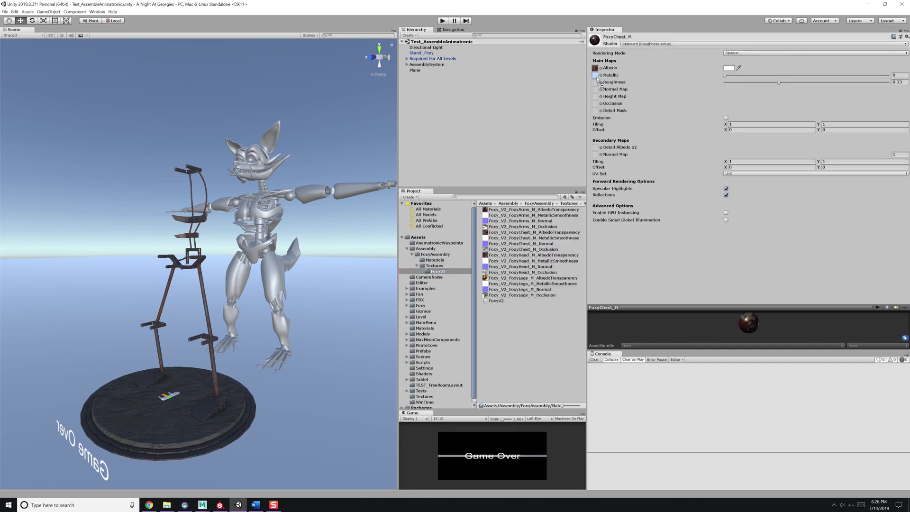
click(437, 260)
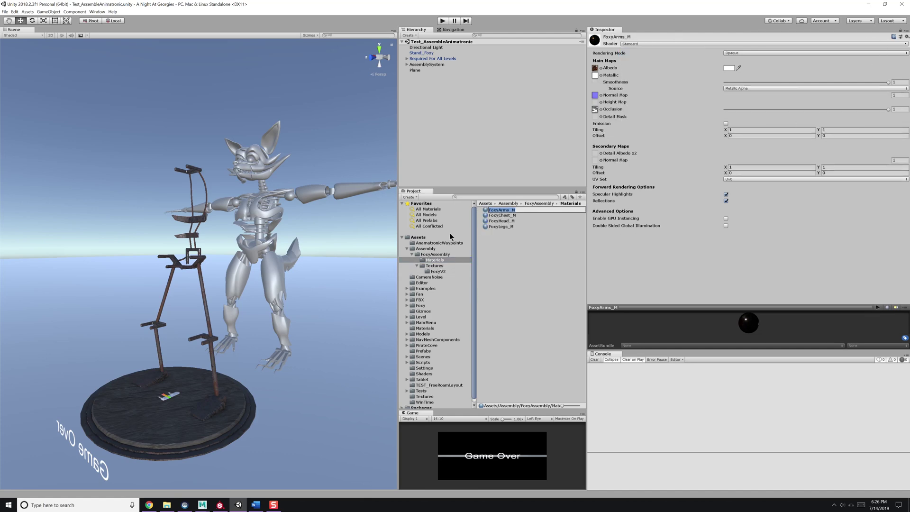
drag(314, 382, 314, 382)
key(f)
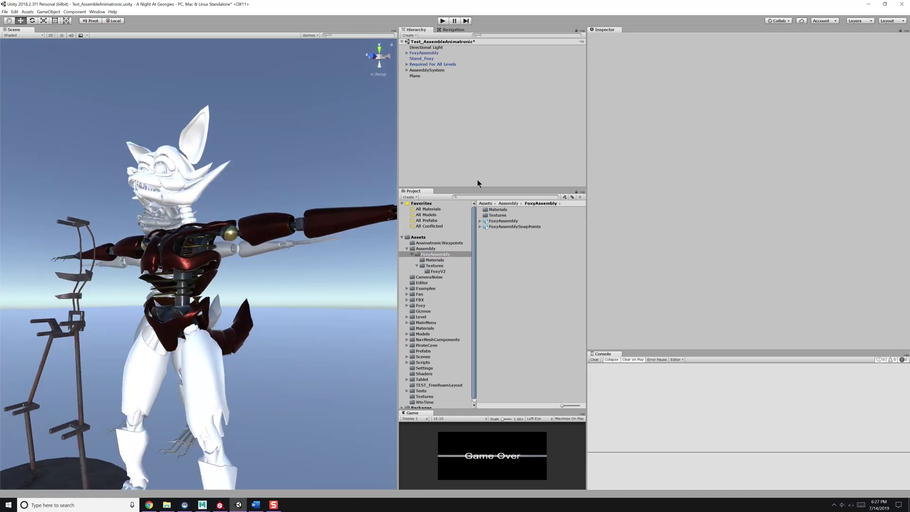
Step: Assign the FoxyV2 normal and occlusion textures to the material's Normal Map and Occlusion slots
double_click(498, 209)
click(502, 221)
drag(598, 78, 595, 89)
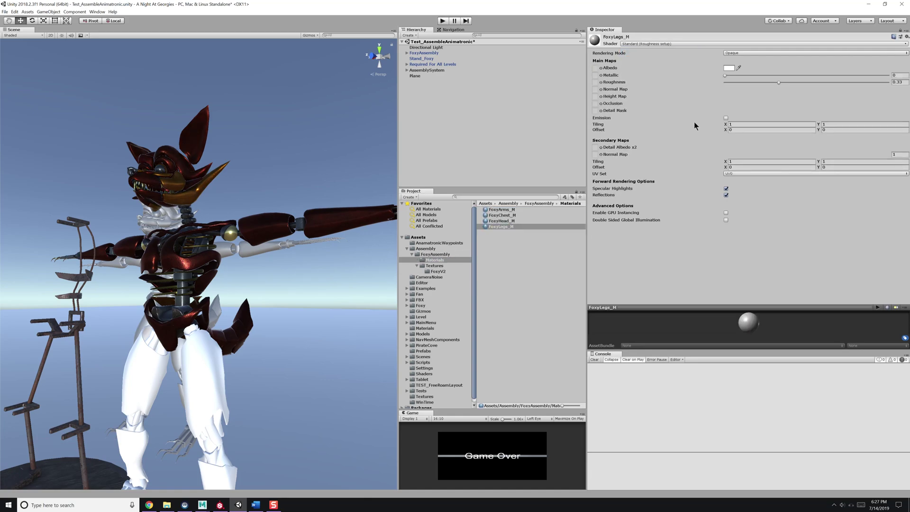
drag(604, 106, 595, 104)
Step: Add FoxyAssemblySnapPoints to the scene beside the framed FoxyAssembly, plus a new empty GameObject
alt+drag(265, 257, 180, 336)
click(370, 60)
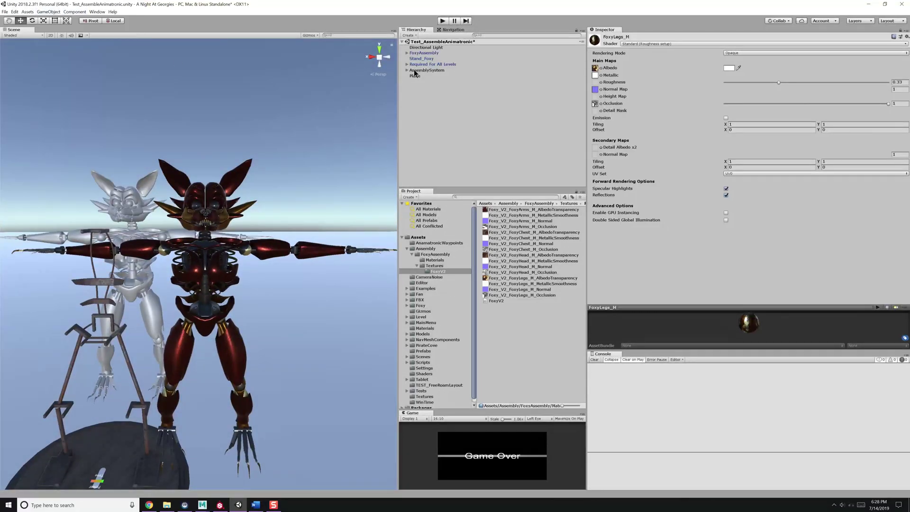
key(Up)
key(Up)
key(Right)
key(f)
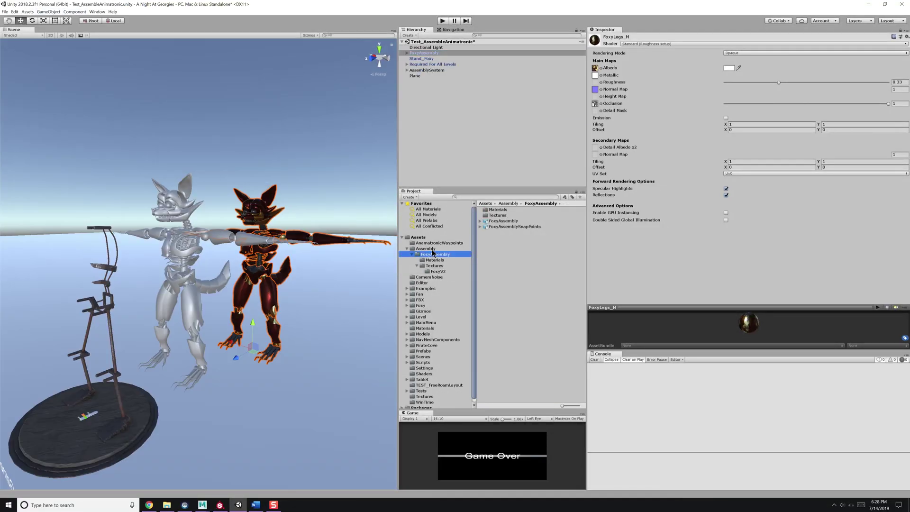
drag(514, 226, 425, 62)
key(ctrl+shift+n)
Step: Move AssemblyManager out of the AssemblySystem group to the scene root
click(406, 88)
click(427, 97)
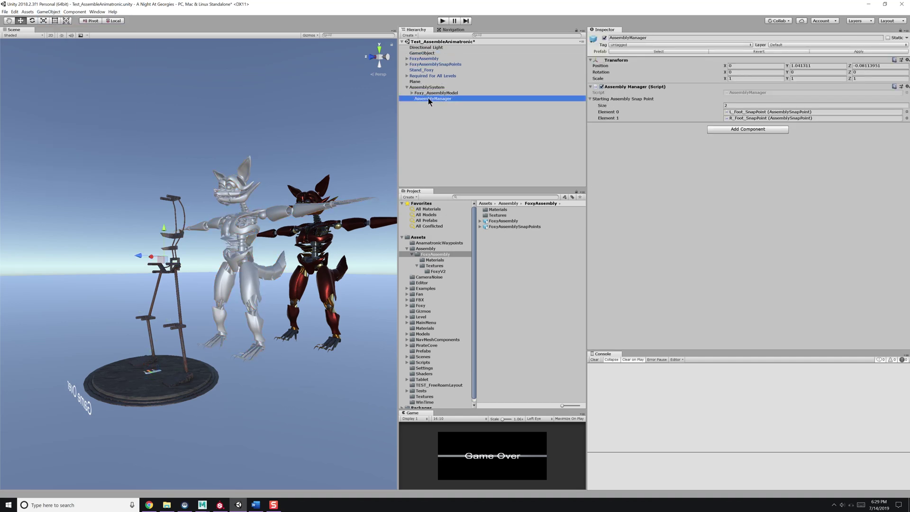
key(ctrl+z)
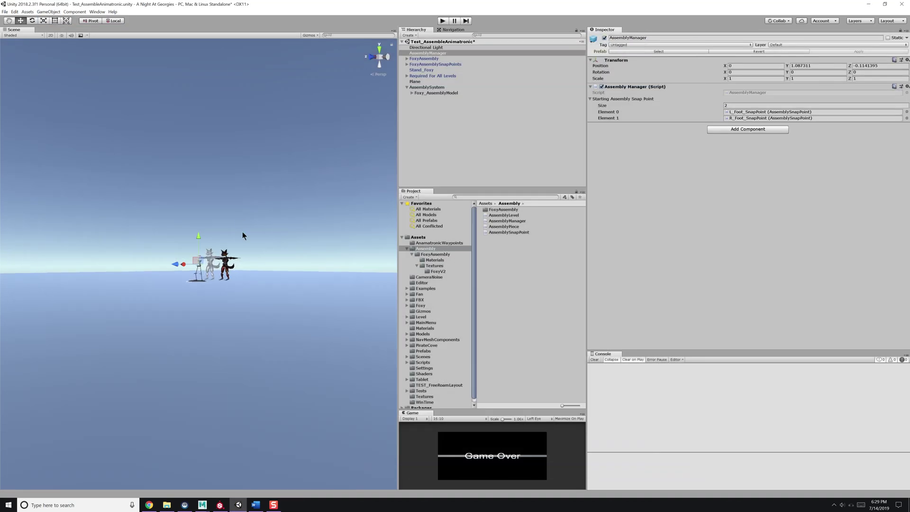
Step: Add the Assembly Snap Point script to all SP_ snap points and review the script
alt+drag(242, 231, 237, 247)
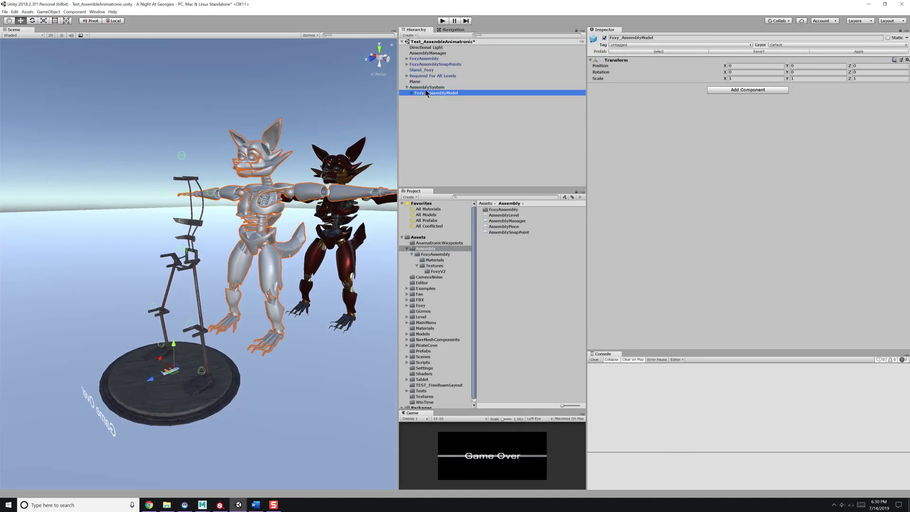
click(407, 64)
click(431, 70)
shift+click(434, 136)
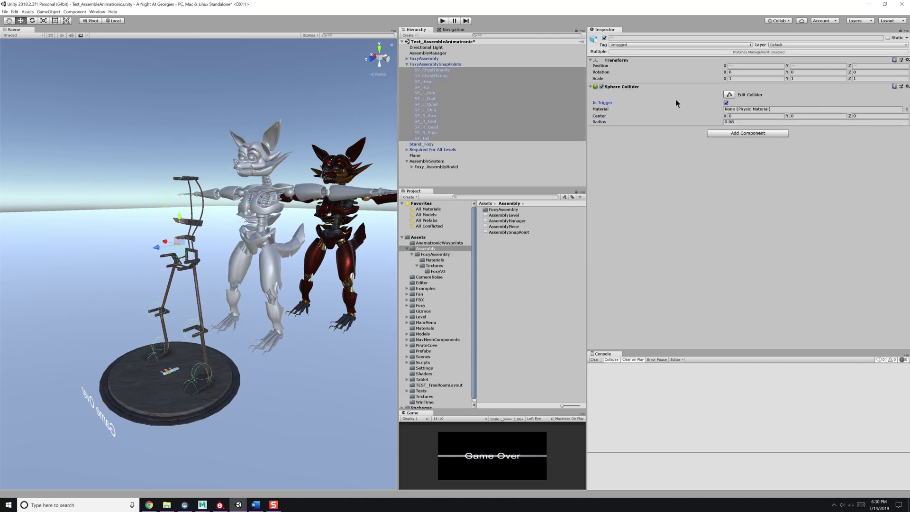
click(747, 133)
click(737, 161)
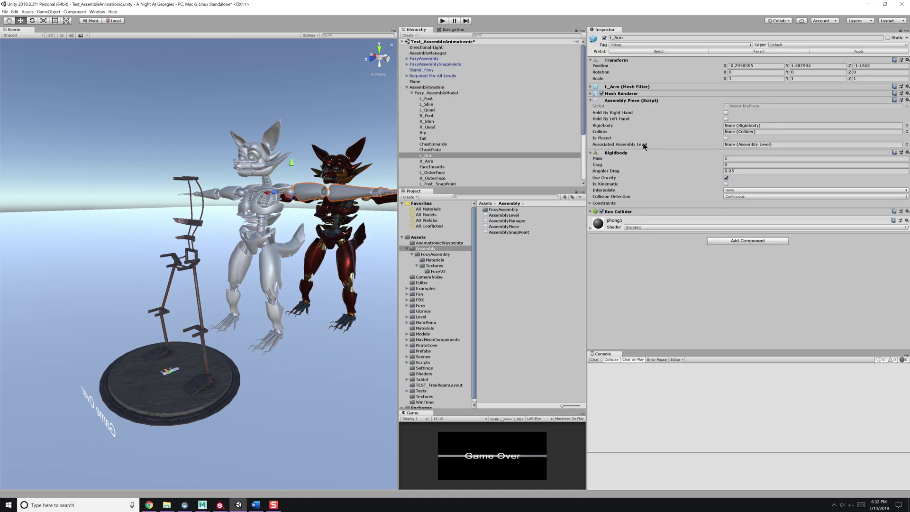
double_click(739, 106)
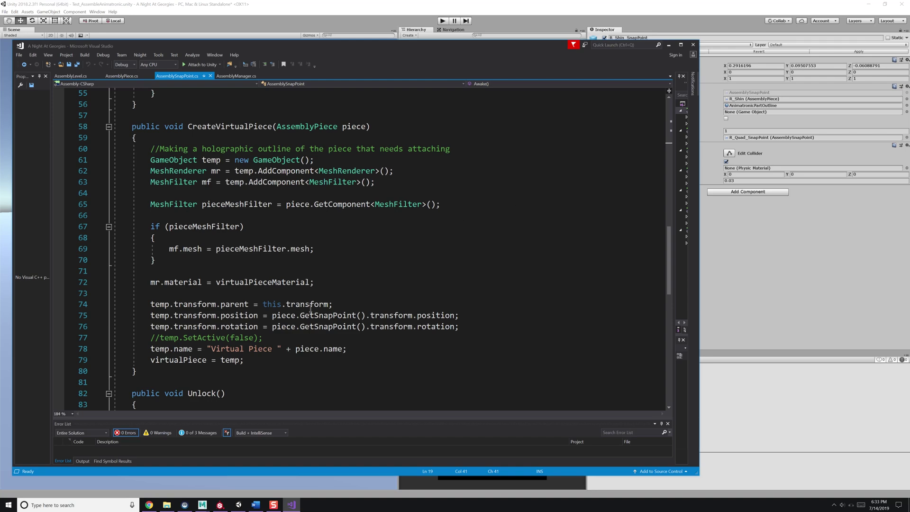
scroll(311, 310, up, 15)
click(668, 44)
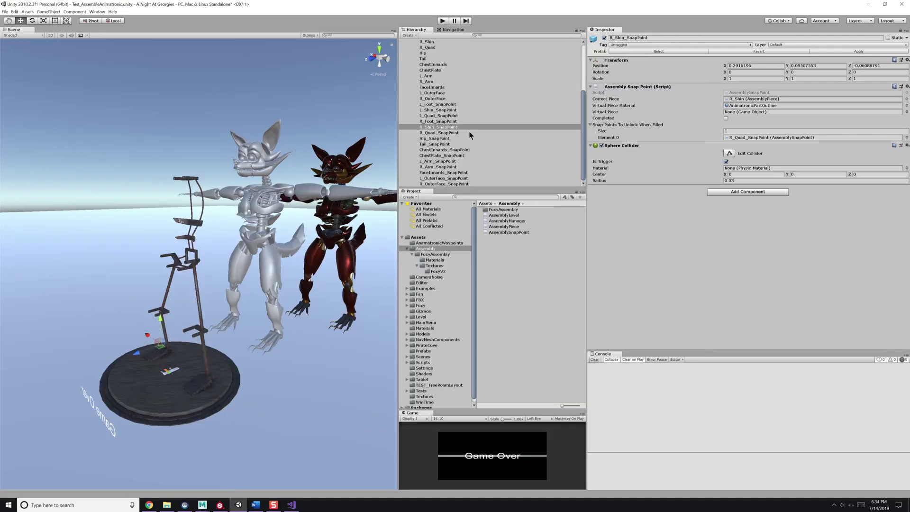
scroll(468, 131, up, 10)
Step: Run a Play-mode test of the assembly scene, then exit it
click(448, 127)
click(449, 137)
click(406, 88)
key(ctrl+p)
key(ctrl+p)
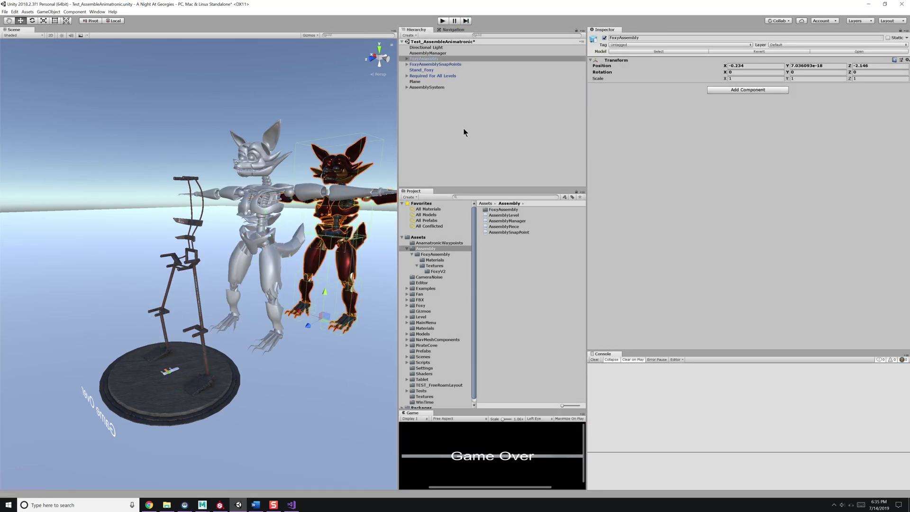
click(450, 154)
Step: Build a box collider around the left foot, reshape its vertices, and name it C_L_Foot
click(202, 505)
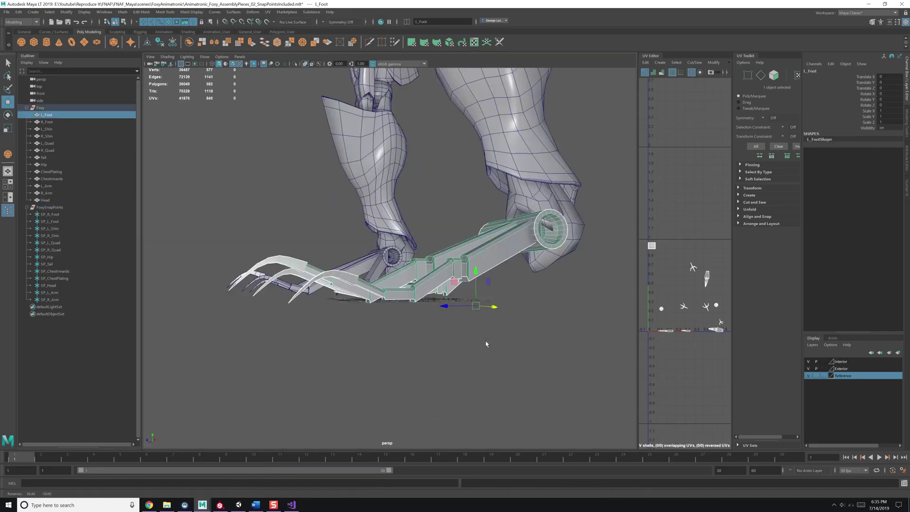
alt+drag(313, 123, 265, 142)
drag(204, 327, 607, 218)
alt+drag(426, 142, 458, 310)
key(F9)
drag(315, 154, 341, 227)
alt+drag(341, 227, 404, 309)
drag(597, 233, 550, 299)
alt+drag(550, 298, 404, 290)
key(F8)
click(60, 302)
text(C_L_Foot)
key(Return)
scroll(375, 288, down, 5)
Step: Mirror C_L_Foot onto the other foot and rename the copy C_R_Foot
click(392, 394)
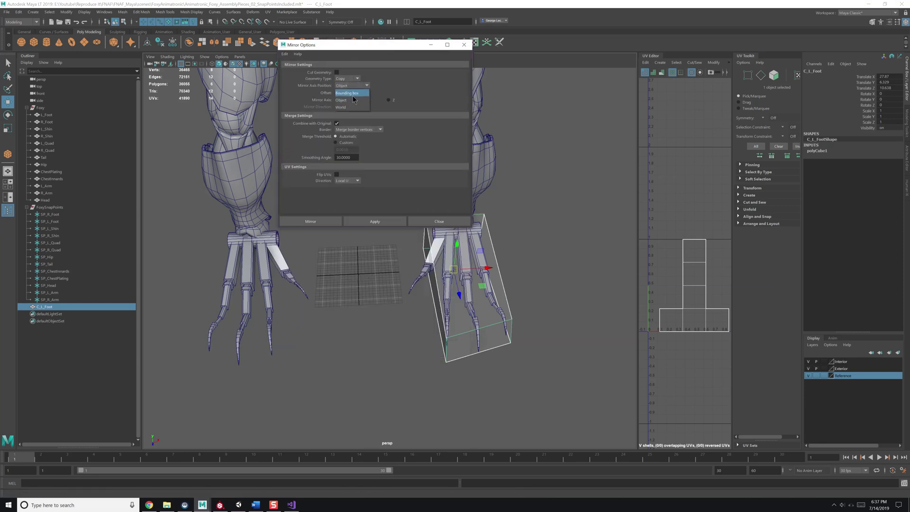
click(361, 224)
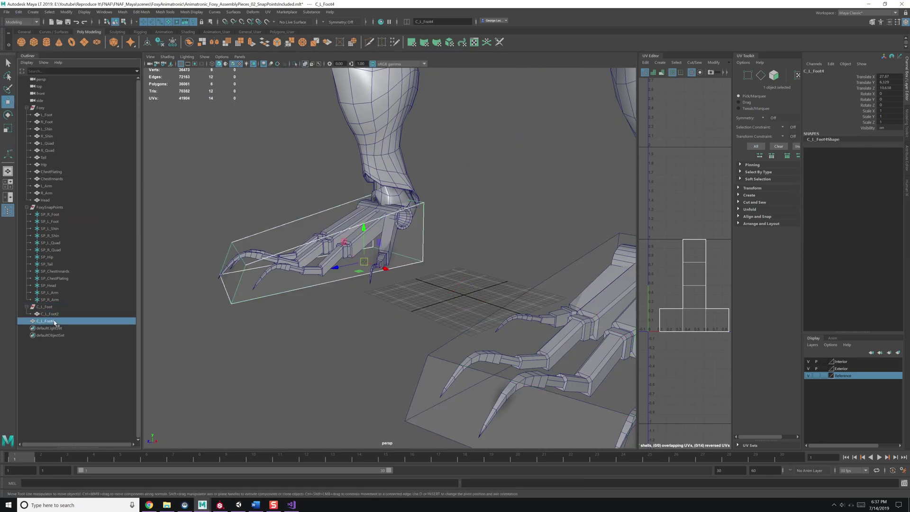
double_click(60, 320)
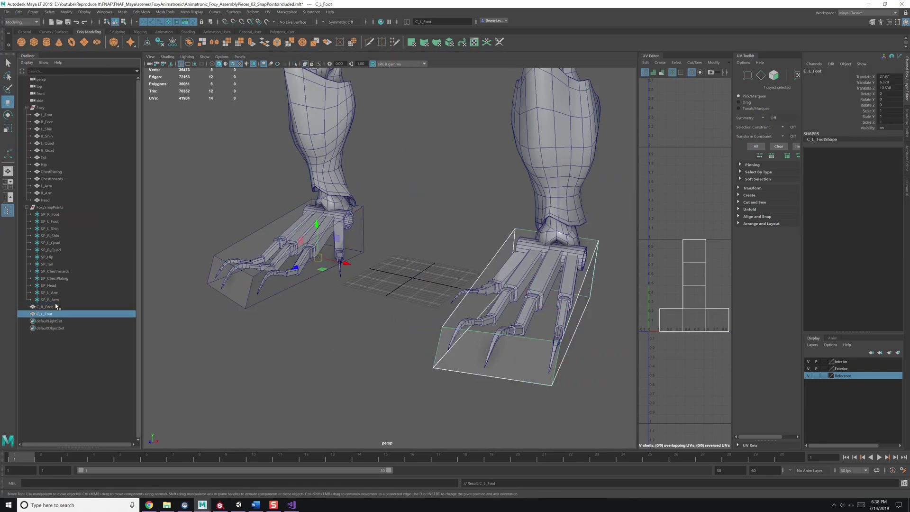
click(45, 314)
Step: Draw a box around the left shin, split it with an edge, and mirror it
alt+drag(332, 284, 402, 264)
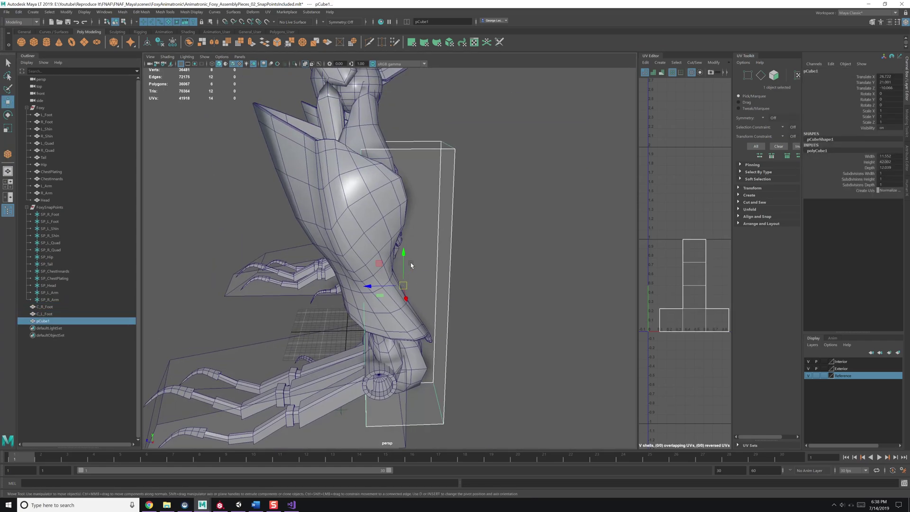
alt+drag(417, 199, 358, 298)
key(F9)
click(410, 181)
drag(477, 231, 332, 199)
drag(521, 445, 287, 186)
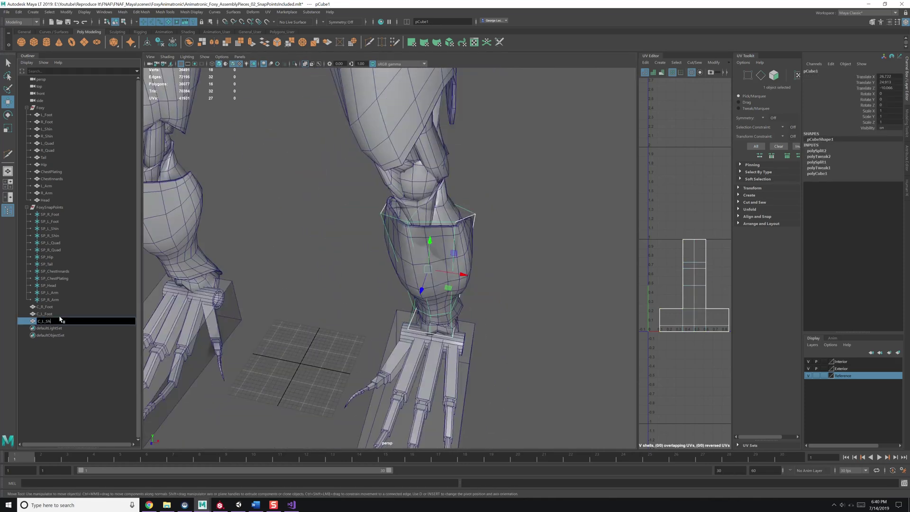
alt+drag(331, 237, 368, 252)
click(341, 356)
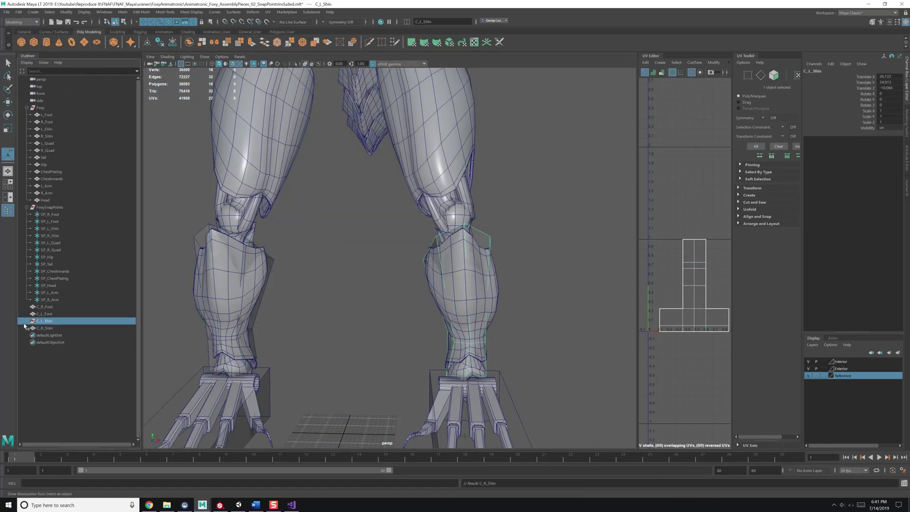
Step: Confirm the C_L_Shin name and return to whole-object selection
key(Delete)
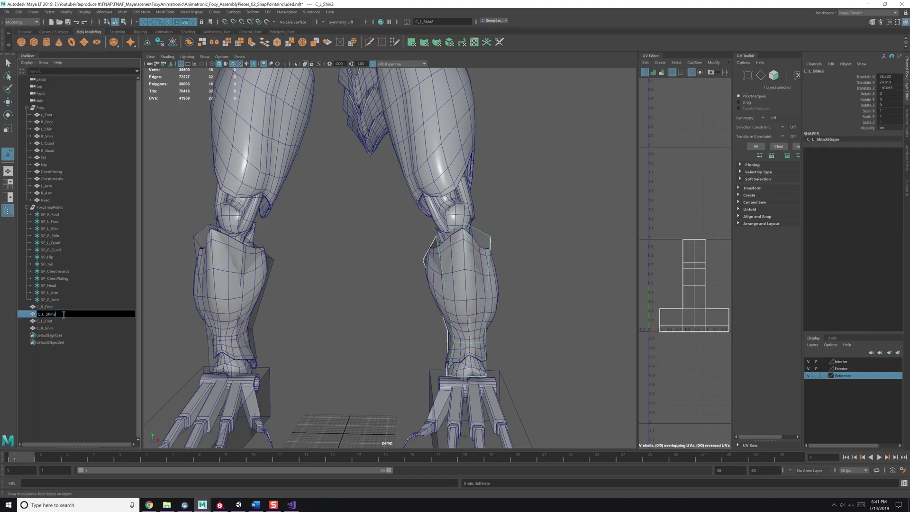
key(BackSpace)
key(Return)
alt+drag(190, 332, 437, 284)
key(F8)
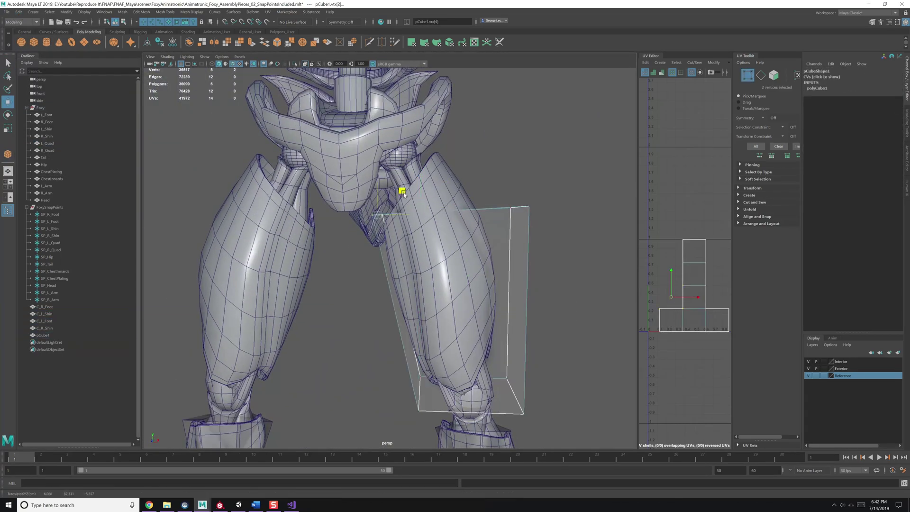
Step: Add edge loops to the thigh box and extrude two of its faces
shift+right_drag(479, 297, 502, 279)
alt+drag(426, 237, 464, 317)
key(Return)
click(457, 291)
click(482, 231)
key(ctrl+e)
key(F8)
Step: Reselect the thigh box and name it C_L_Quad
click(406, 308)
scroll(400, 300, up, 10)
click(463, 317)
key(ctrl+z)
key(ctrl+z)
key(ctrl+z)
key(ctrl+z)
key(ctrl+z)
key(ctrl+z)
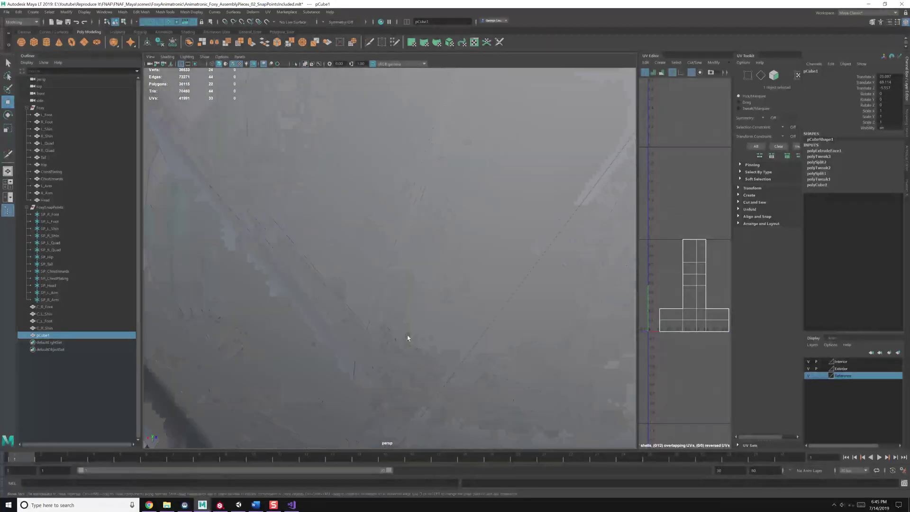
key(ctrl+z)
key(ctrl+z)
key(ctrl+z)
key(ctrl+z)
Step: Mirror the thigh box to create C_R_Quad on the other leg
shift+right_click(446, 147)
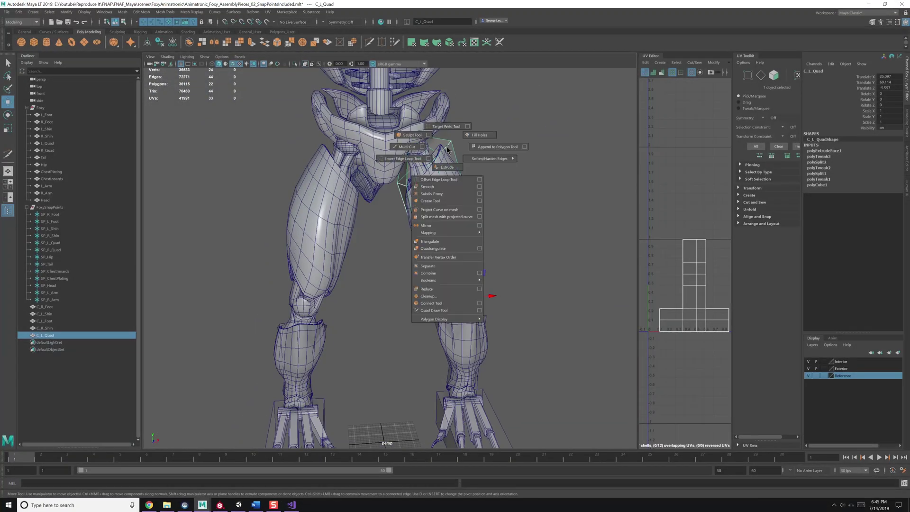
key(shift+z)
key(shift+z)
key(shift+z)
key(shift+z)
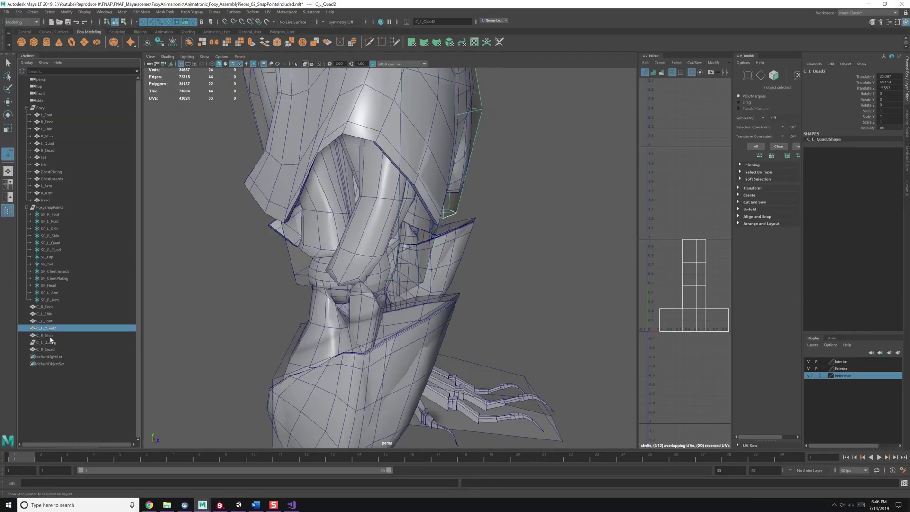
key(ctrl+z)
key(ctrl+z)
key(ctrl+z)
key(ctrl+z)
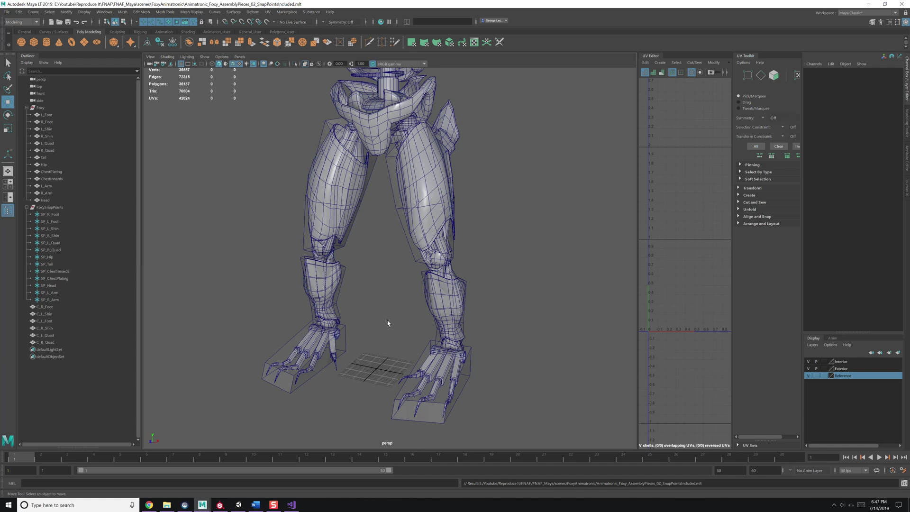
key(shift+z)
key(shift+z)
key(shift+z)
key(shift+z)
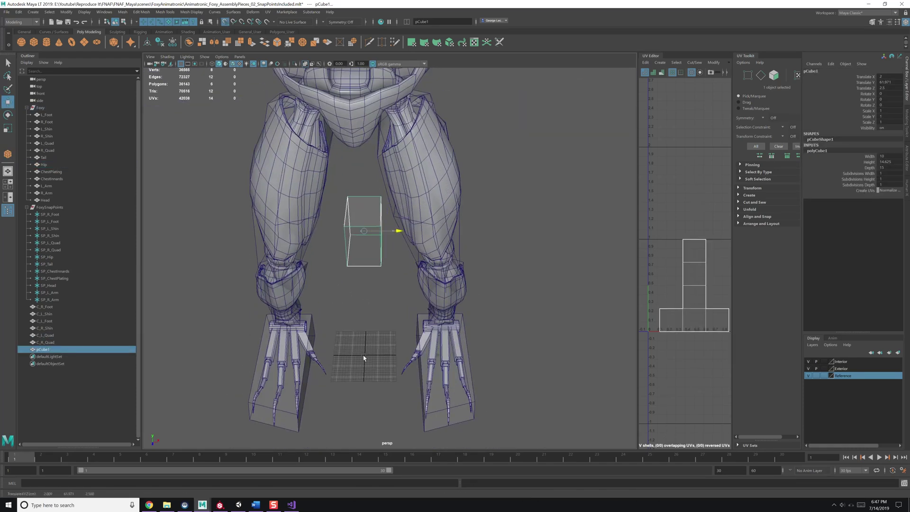
Step: Fit the C_Hip box over the hip with extruded sides and moved vertices, then save
key(shift+z)
key(shift+z)
key(shift+z)
key(shift+z)
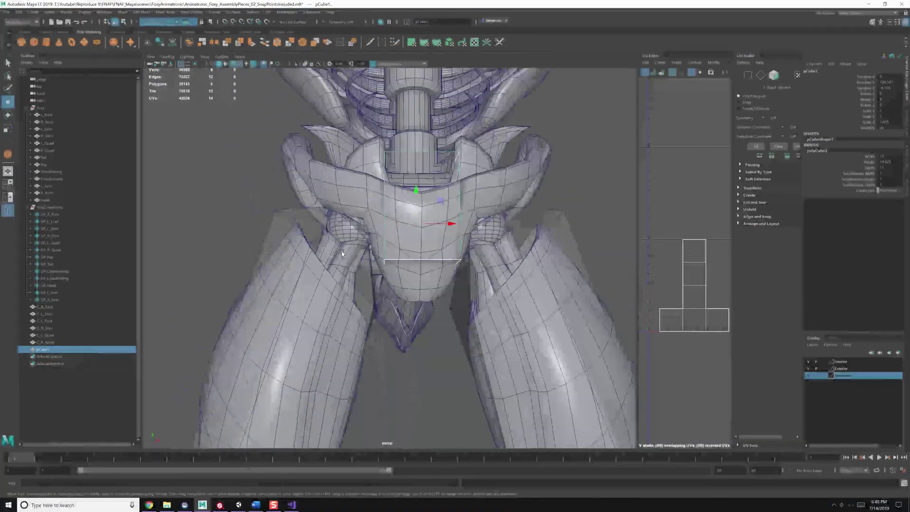
key(shift+z)
key(shift+z)
key(shift+z)
key(shift+z)
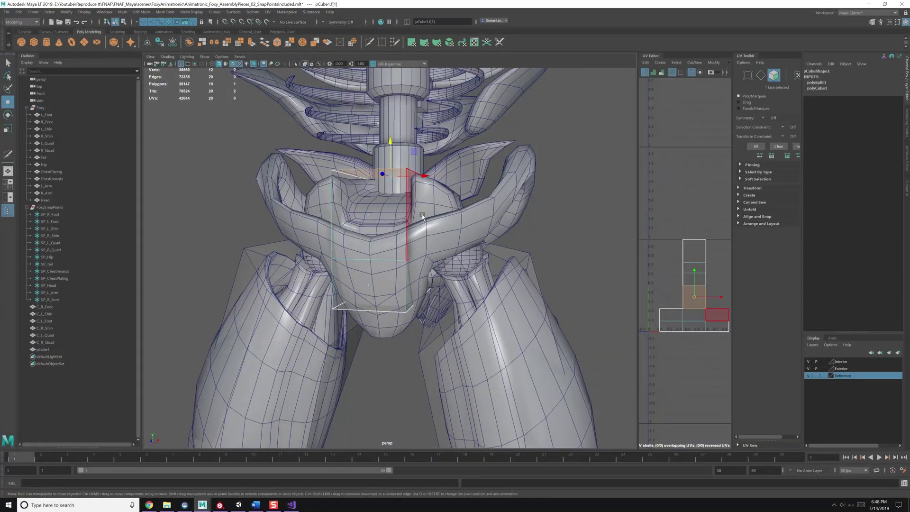
key(shift+z)
key(shift+z)
key(shift+z)
key(shift+z)
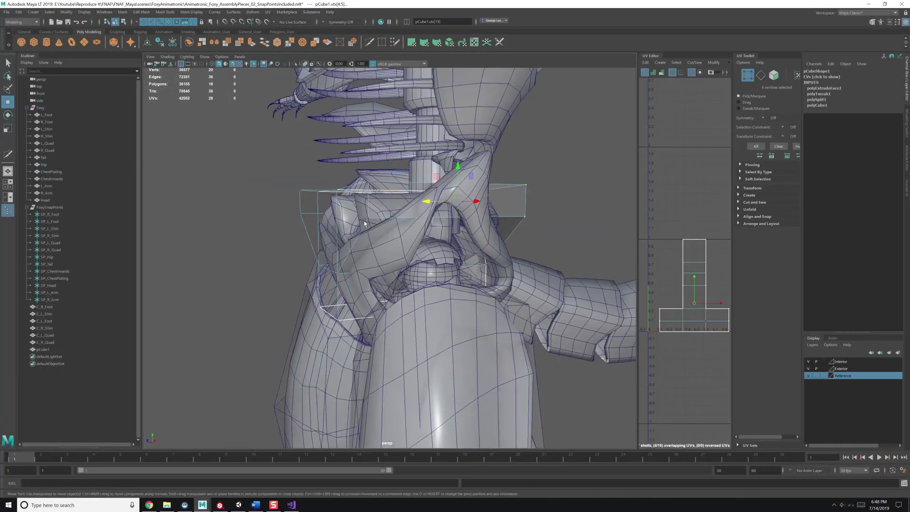
key(shift+z)
key(shift+z)
key(shift+z)
key(shift+z)
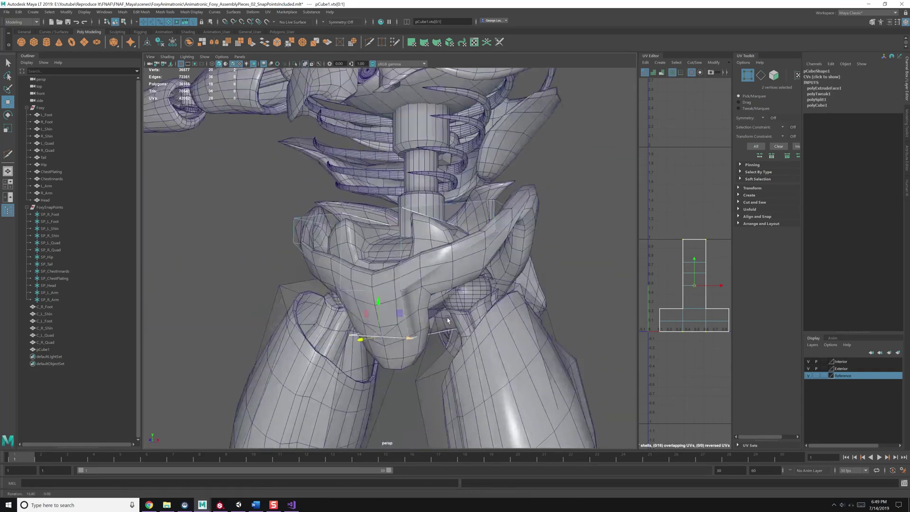
key(shift+z)
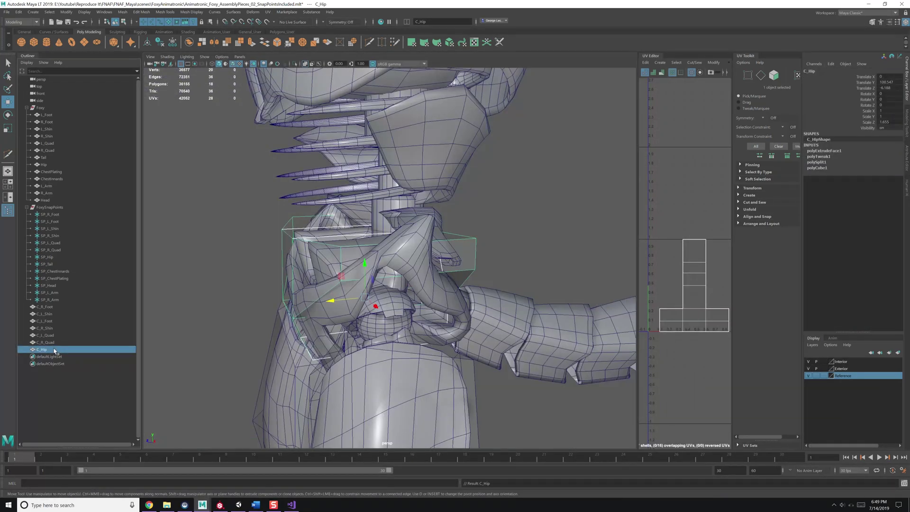
key(f)
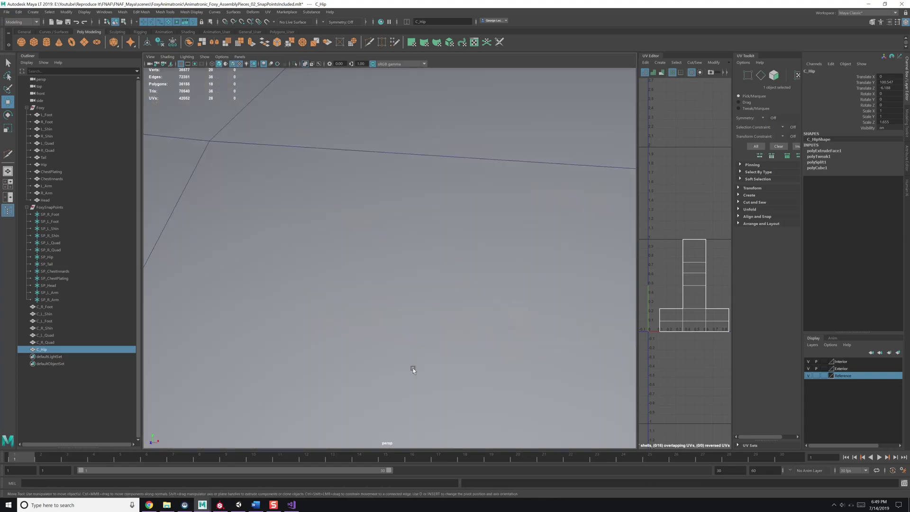
alt+drag(413, 368, 453, 349)
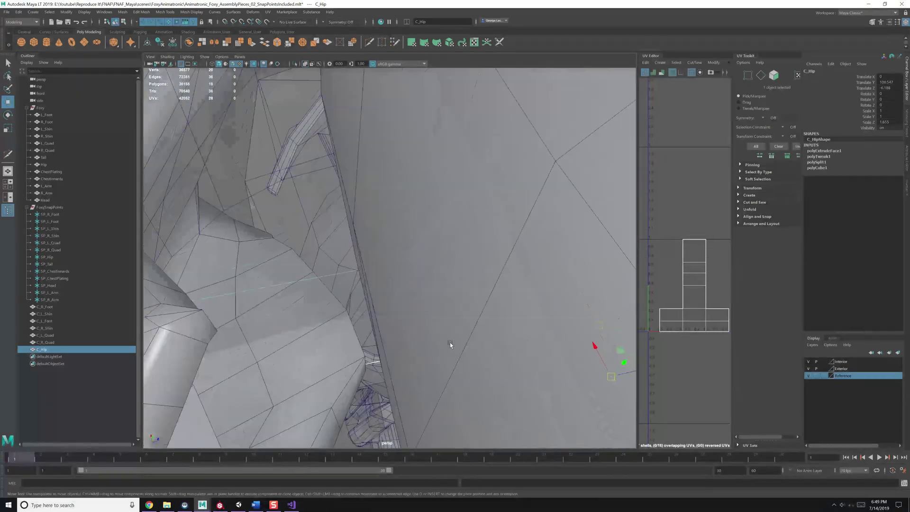
key(z)
key(z)
key(z)
key(z)
key(ctrl+s)
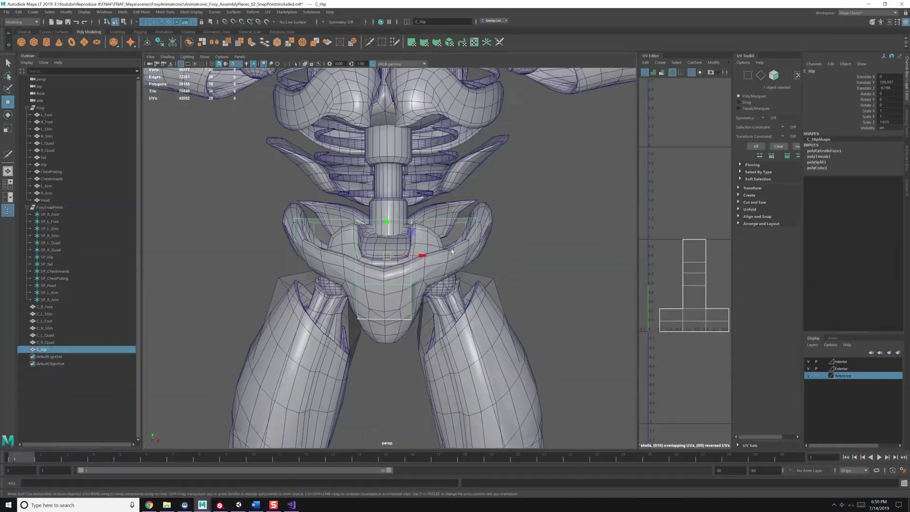
Step: Build the C_Tail collider, split into segments along the tail with its base scaled
key(shift+z)
key(shift+z)
key(shift+z)
key(shift+z)
key(shift+z)
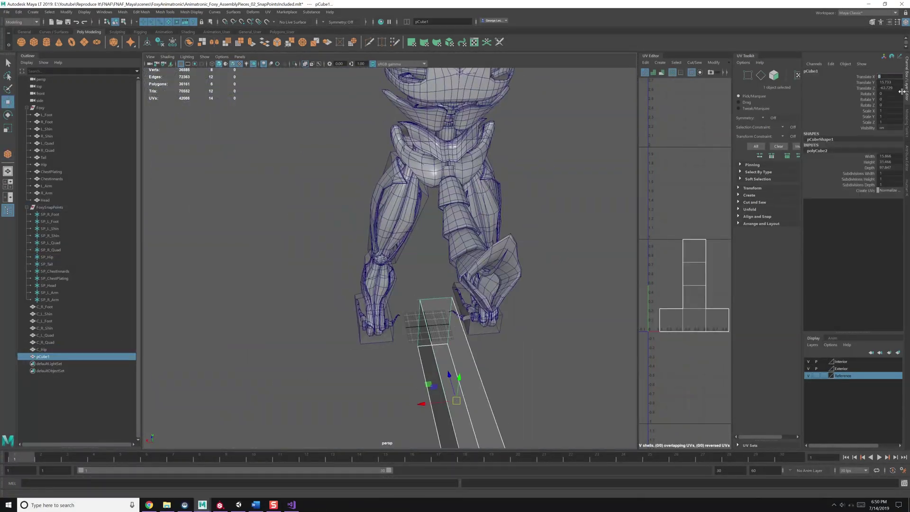
key(shift+z)
key(shift+z)
key(shift+z)
key(shift+z)
key(shift+z)
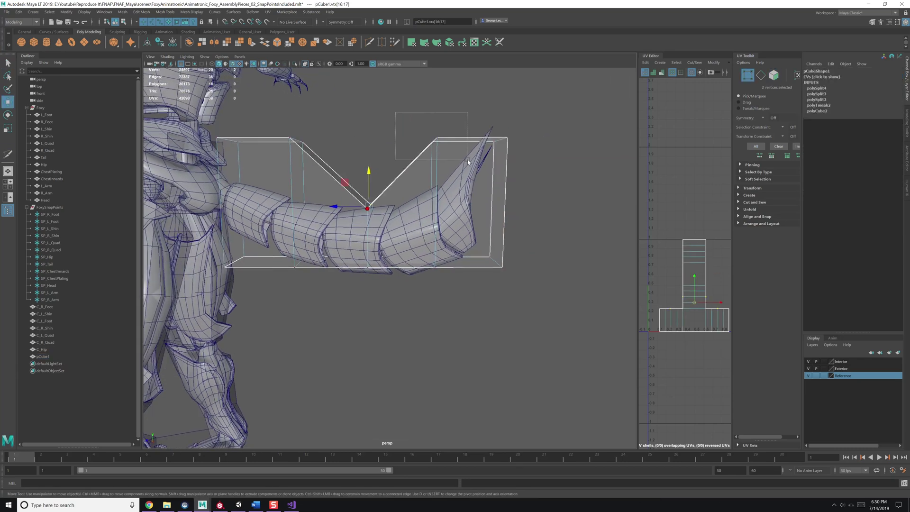
key(shift+z)
key(shift+z)
key(shift+z)
key(shift+z)
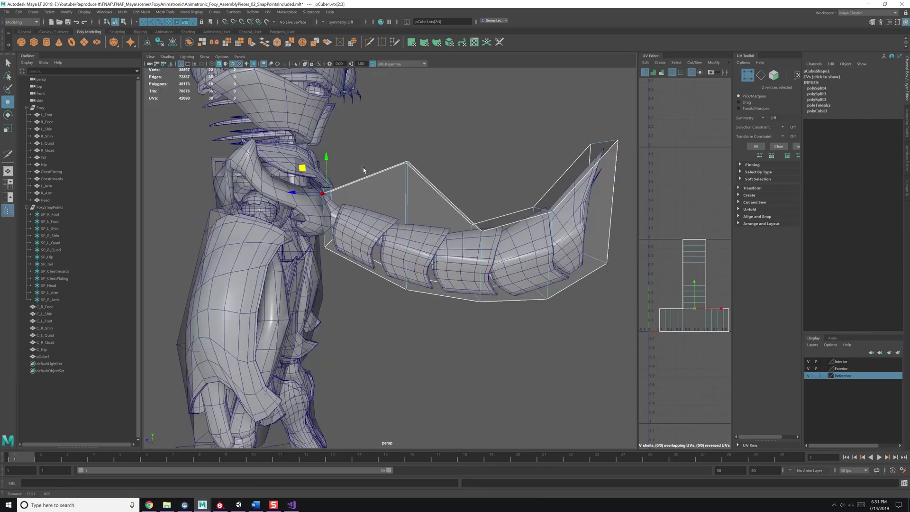
key(shift+z)
key(shift+z)
key(shift+z)
key(shift+z)
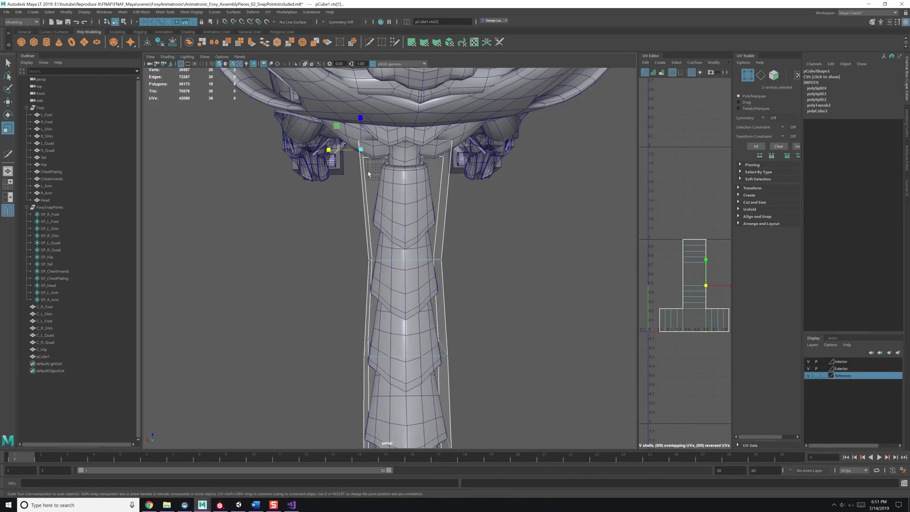
key(shift+z)
key(shift+z)
key(shift+z)
key(shift+z)
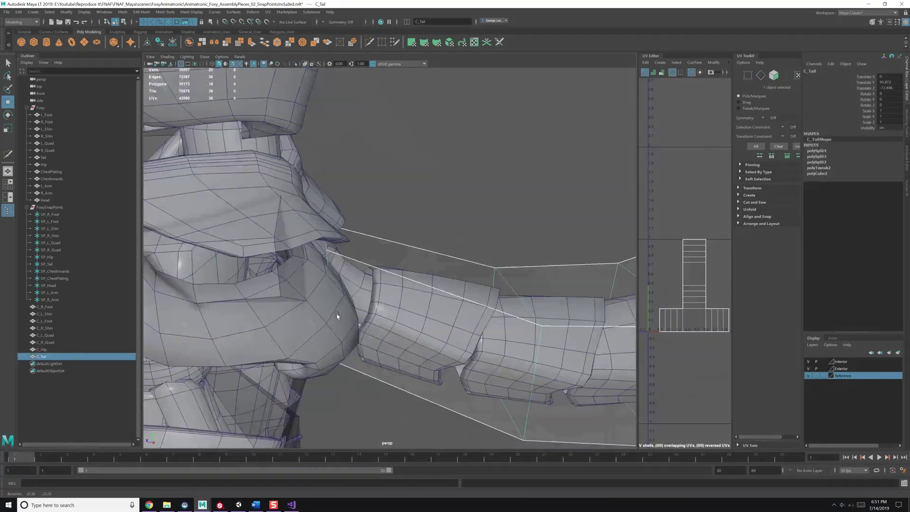
key(shift+z)
key(shift+z)
key(shift+z)
key(shift+z)
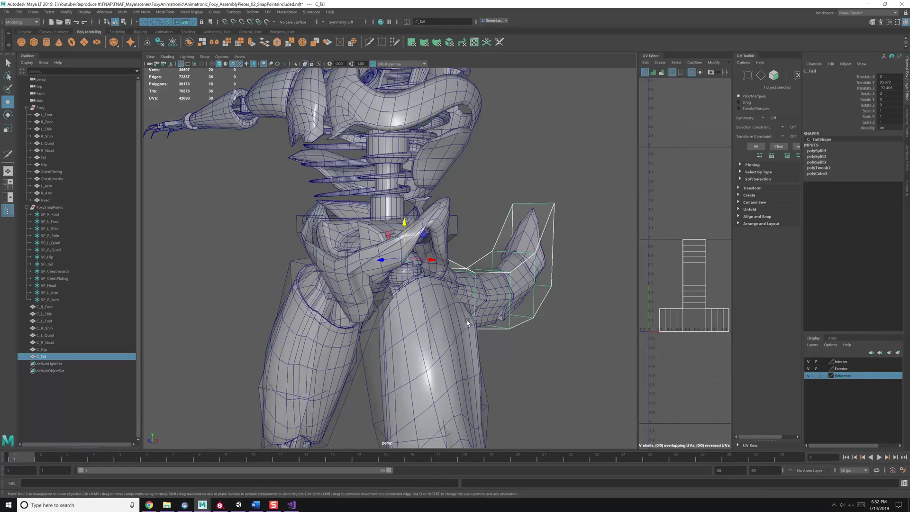
Step: Draw a new flat cube base beside the arm
key(shift+z)
key(shift+z)
key(shift+z)
key(y)
mouse_move(396, 314)
mouse_down()
mouse_move(555, 326)
mouse_move(554, 308)
mouse_up()
Step: Shape the new cube along the left arm as C_L_Arm, adding a split and adjusting vertices
key(shift+z)
key(shift+z)
key(shift+z)
key(shift+z)
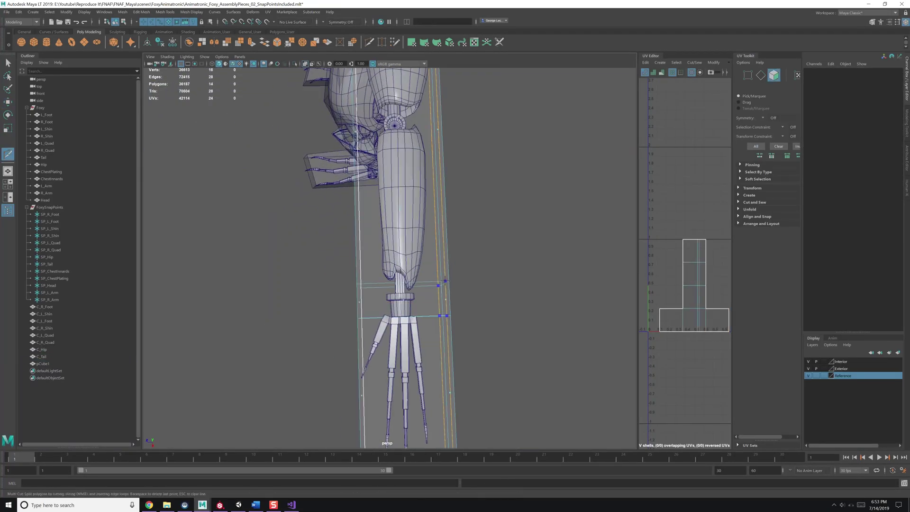
key(shift+z)
key(shift+z)
key(shift+z)
key(shift+z)
key(w)
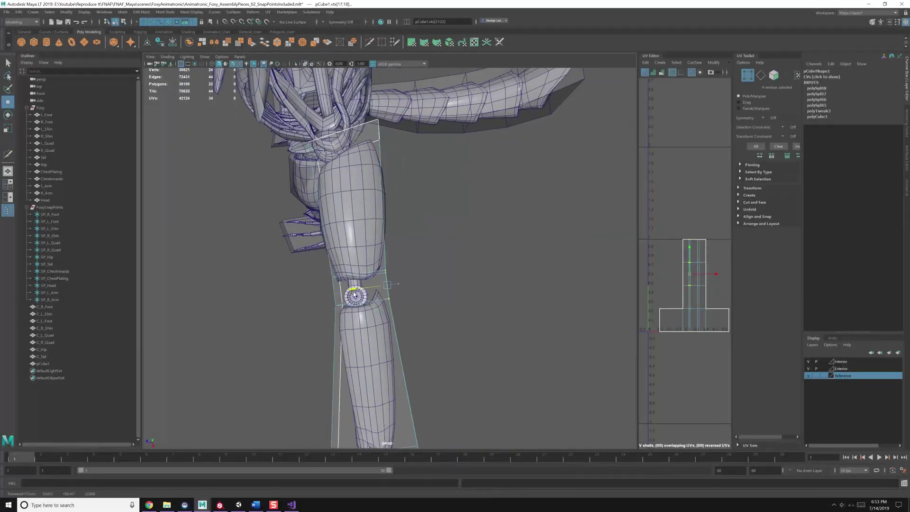
key(shift+z)
key(shift+z)
key(shift+z)
key(shift+z)
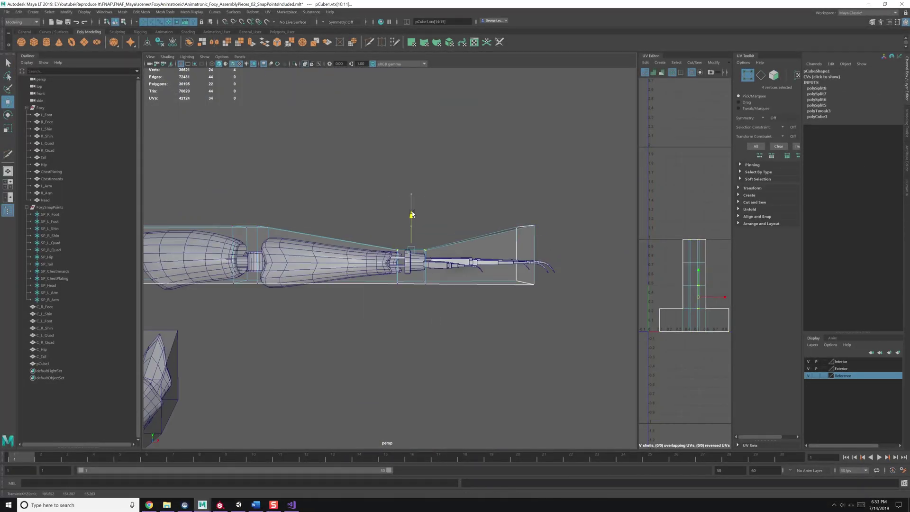
key(shift+z)
key(shift+z)
key(shift+z)
key(shift+z)
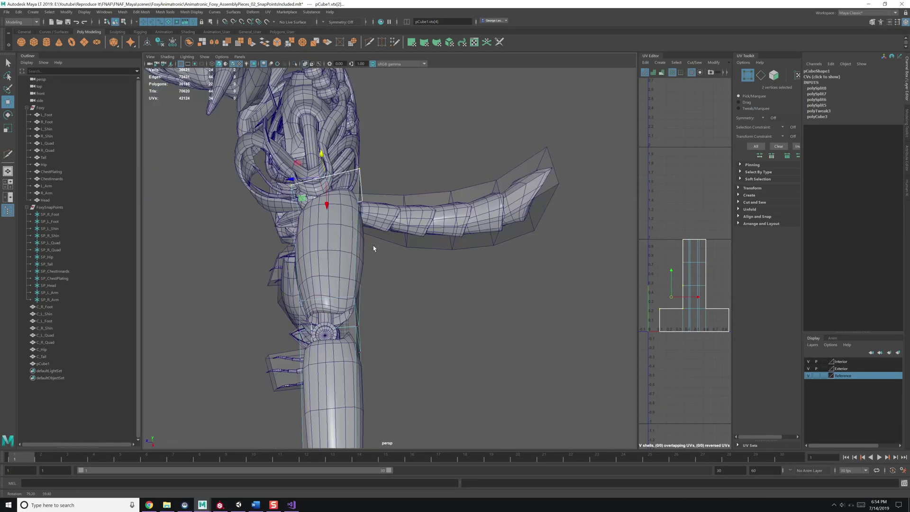
key(shift+z)
key(shift+z)
key(shift+z)
key(shift+z)
key(shift+z)
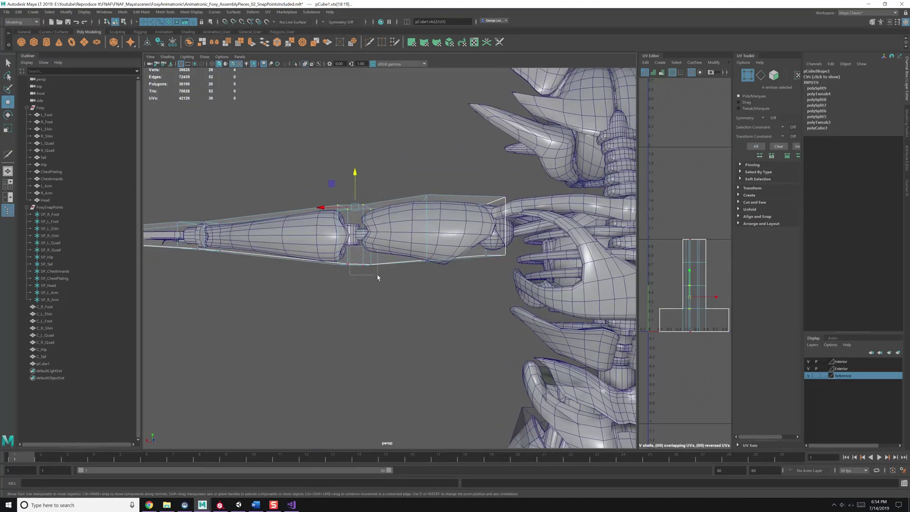
key(shift+z)
key(shift+z)
key(shift+z)
key(shift+z)
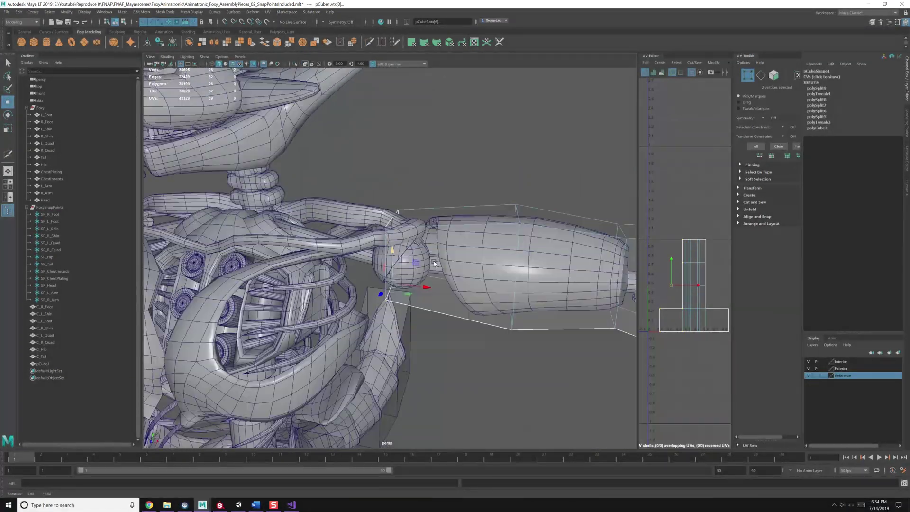
key(shift+z)
key(shift+z)
key(shift+z)
Step: Delete the C_L_Arm collider's construction history via Delete by Type > History
click(18, 12)
mouse_move(62, 95)
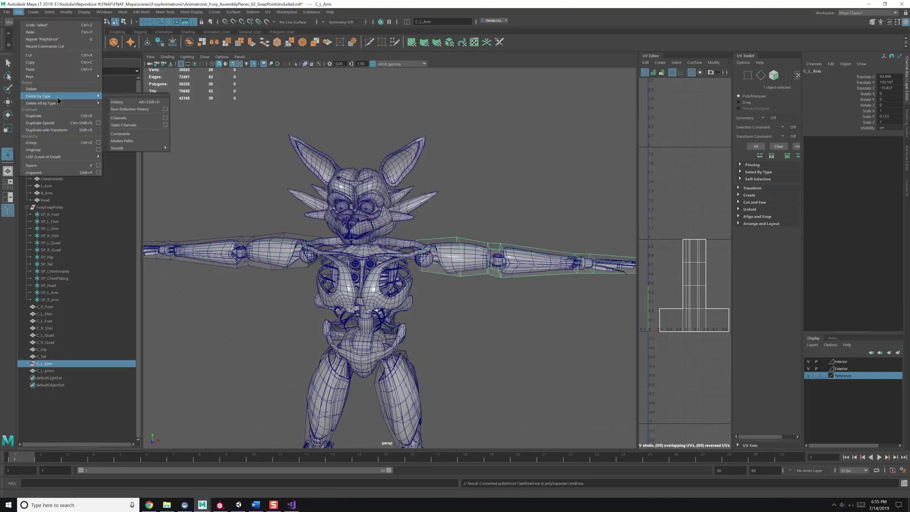
click(114, 102)
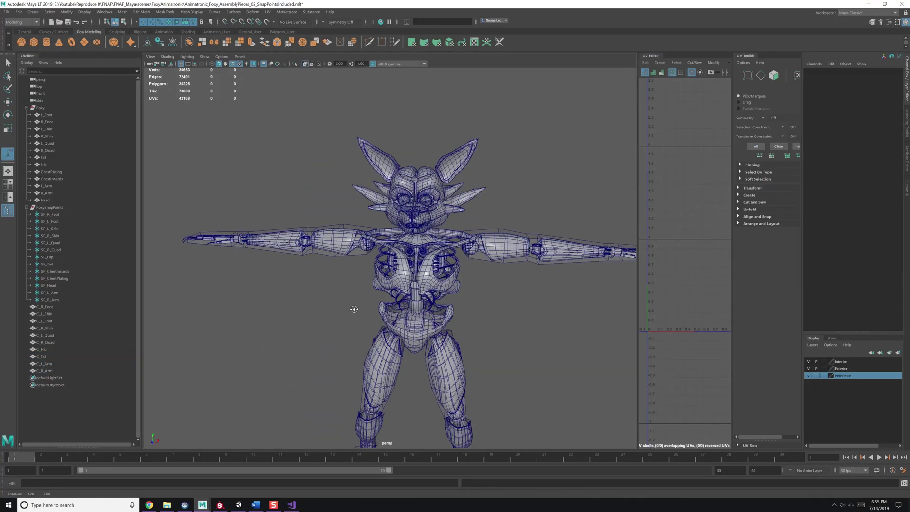
key(w)
scroll(444, 311, down, 10)
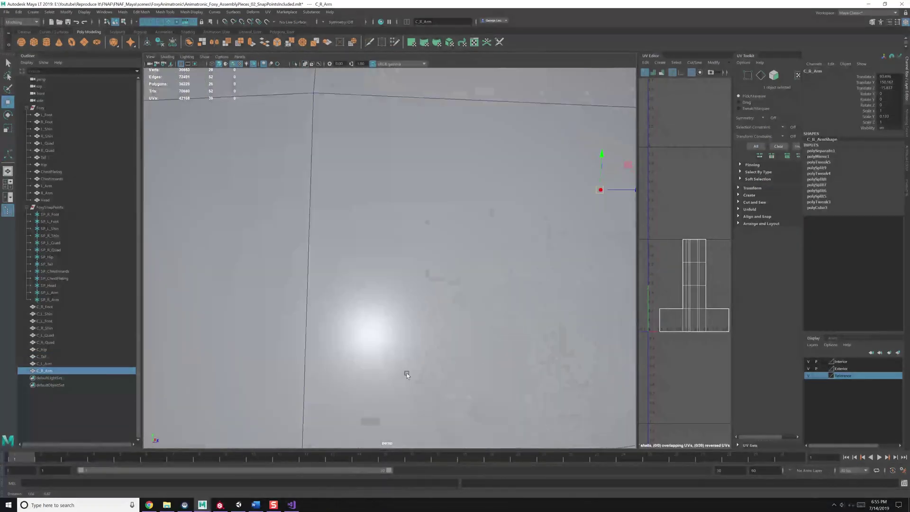
scroll(483, 321, up, 10)
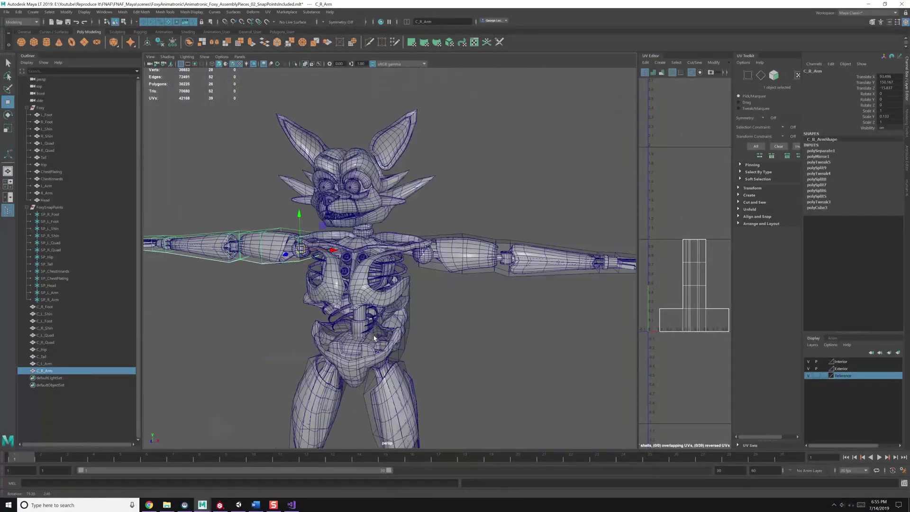
Step: Draw a new collider box at Foxy's neck and position it around the head
key(ctrl+z)
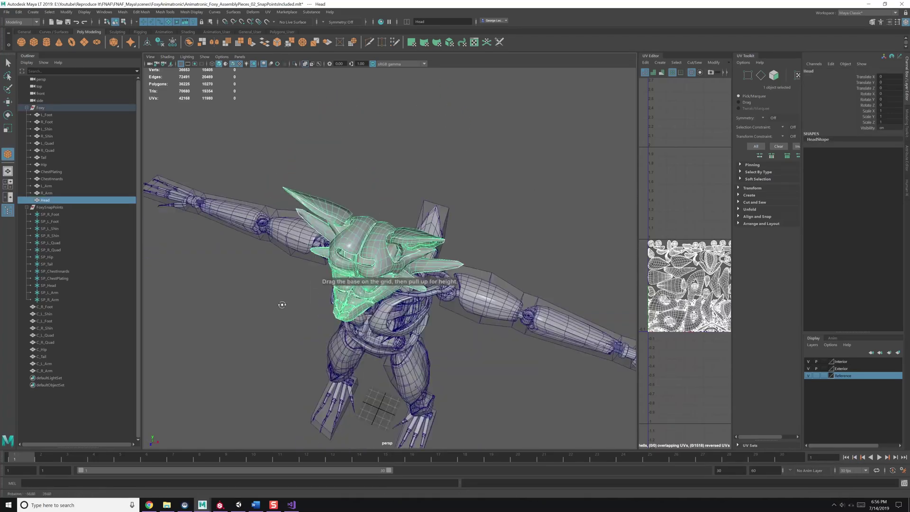
drag(409, 341, 459, 102)
shift+right_click(417, 147)
alt+drag(417, 147, 379, 187)
shift+right_click(379, 187)
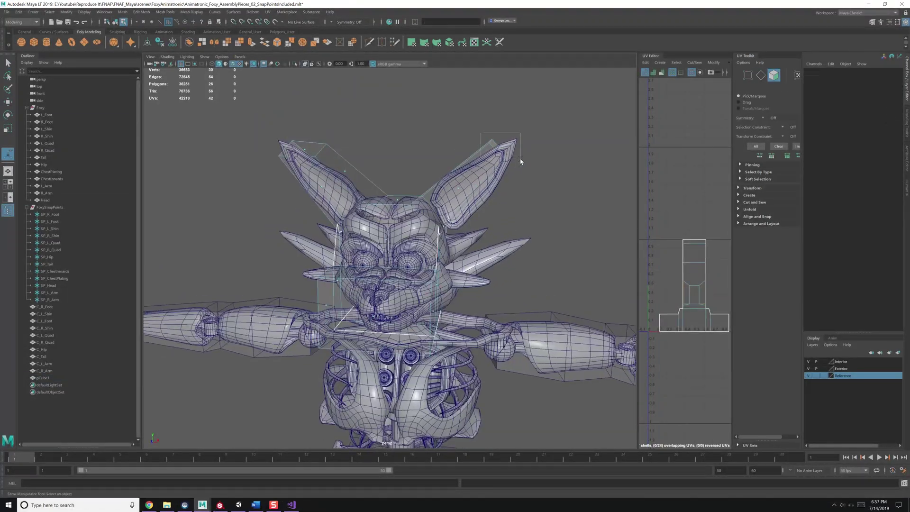
click(520, 159)
key(w)
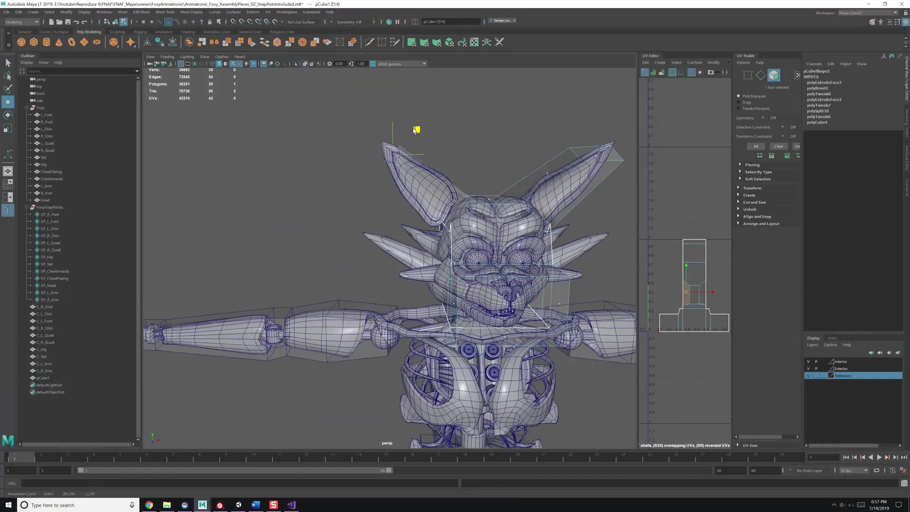
scroll(376, 248, up, 5)
alt+drag(364, 255, 405, 258)
shift+right_drag(405, 258, 484, 269)
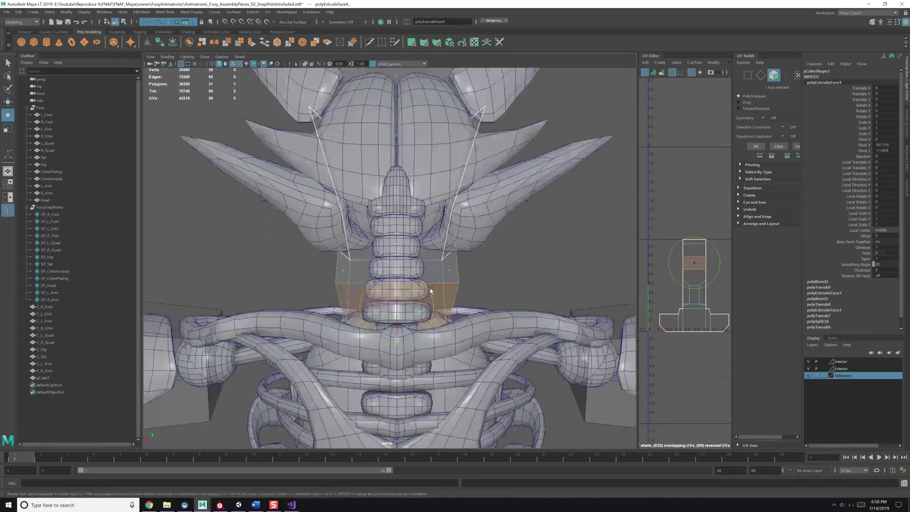
alt+drag(481, 280, 468, 246)
Step: Relaunch Maya LT after the crash and inspect the recovered head collider box
key(ctrl+F11)
key(t)
click(455, 257)
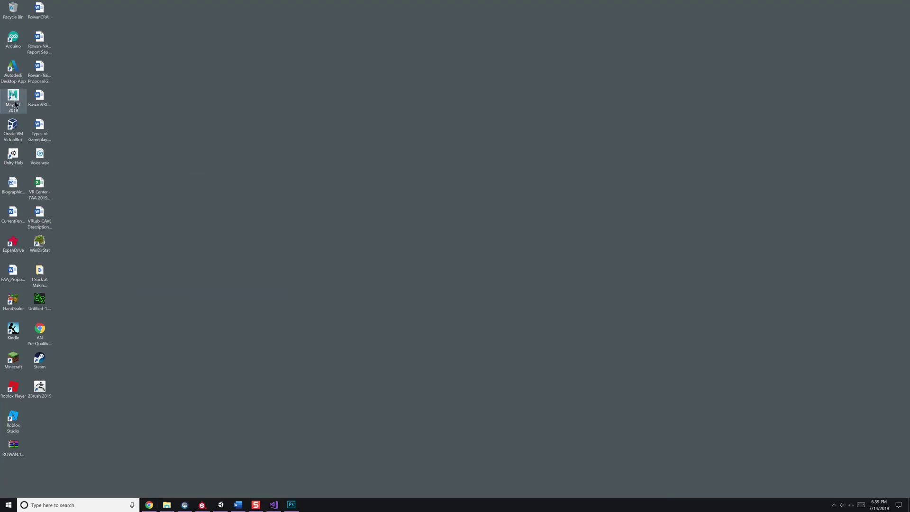
double_click(15, 101)
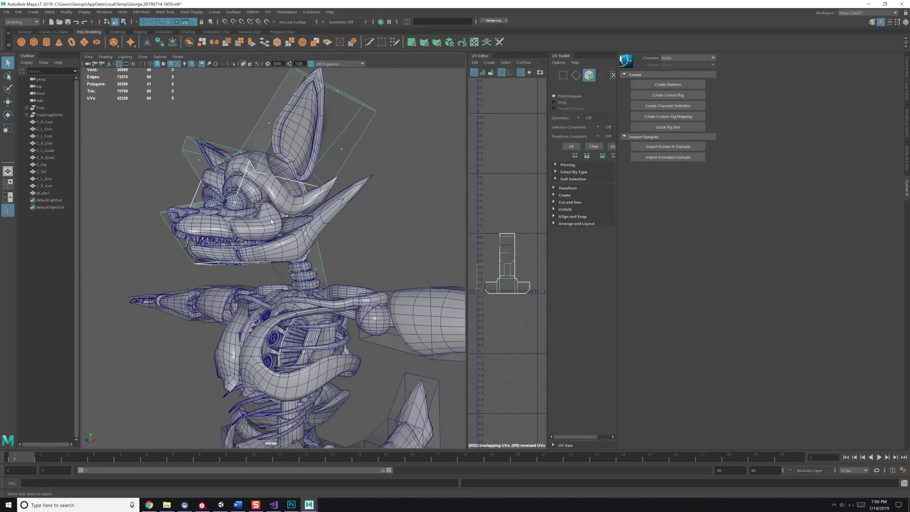
alt+drag(284, 265, 320, 232)
Step: Select the whole head collider cube and view it against Foxy's full body
click(320, 231)
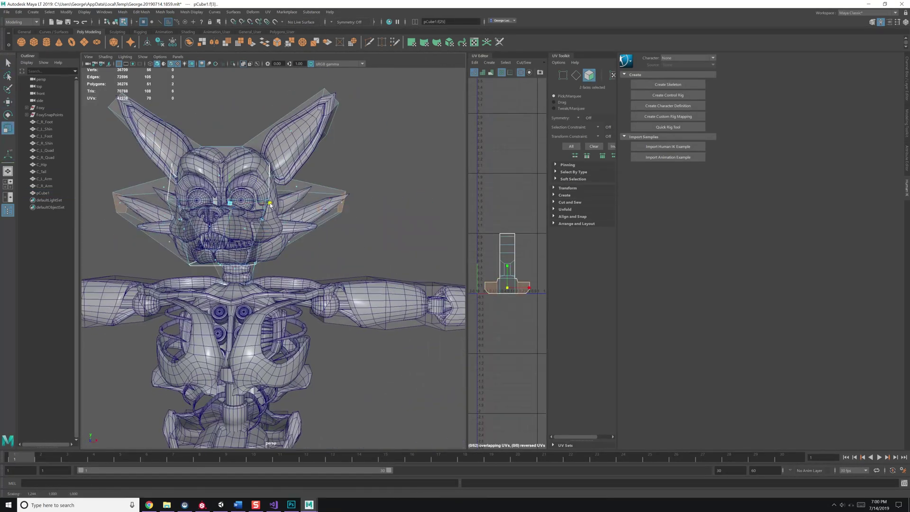
alt+drag(271, 205, 246, 223)
key(w)
click(56, 193)
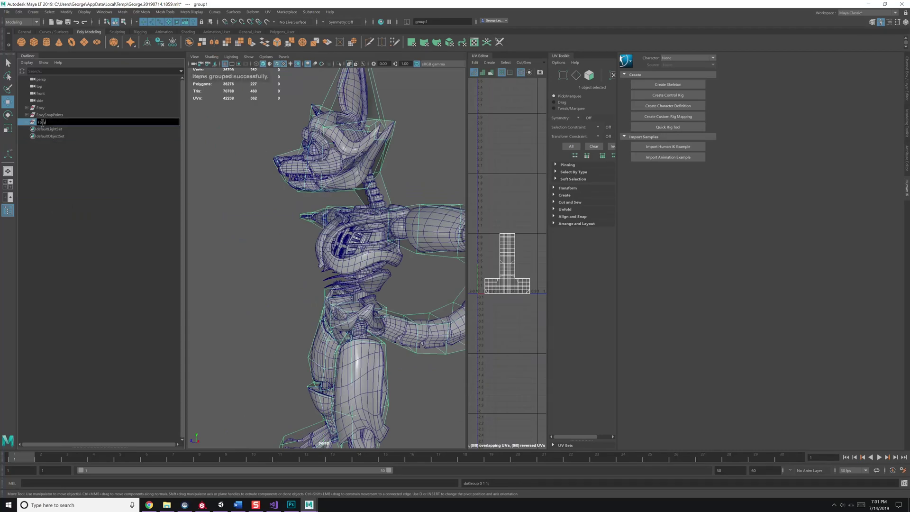
alt+drag(294, 256, 315, 252)
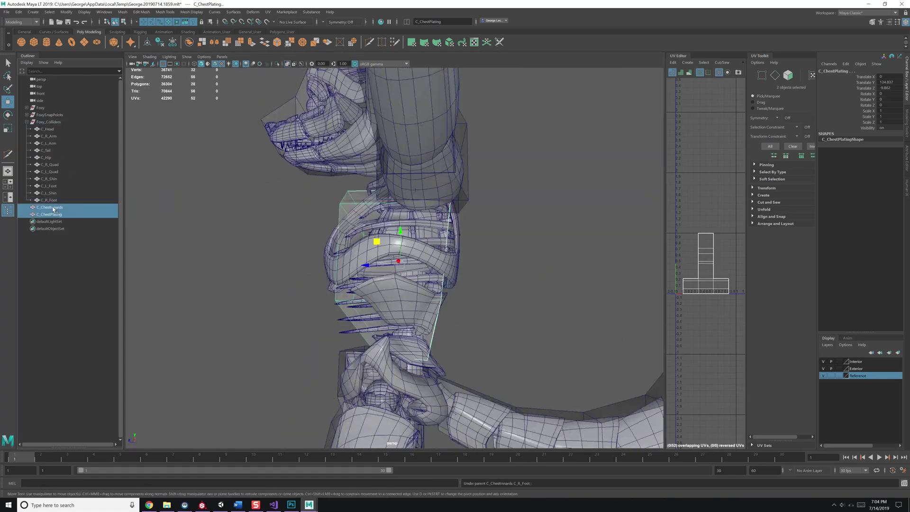
Step: Export the Foxy_Colliders group as FoxyAssemblyColliders.fbx into the Unity FoxyAssembly folder
click(331, 239)
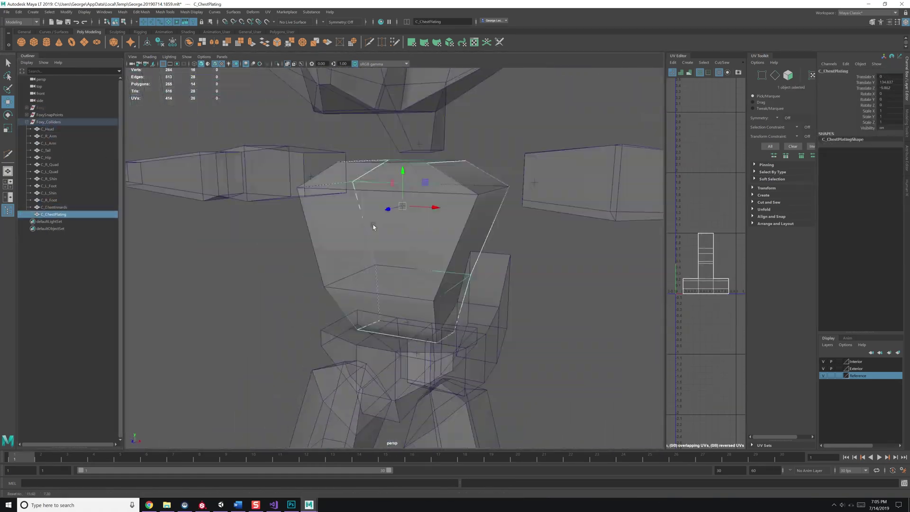
click(84, 12)
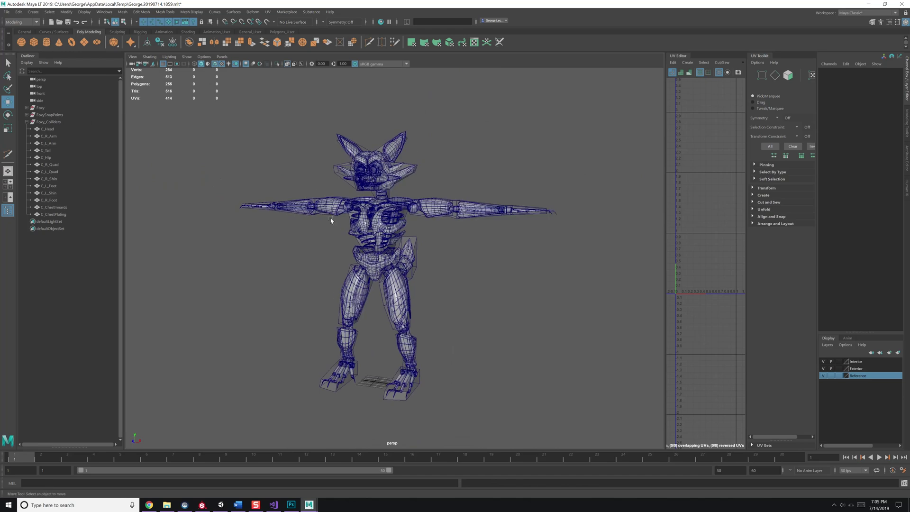
click(42, 122)
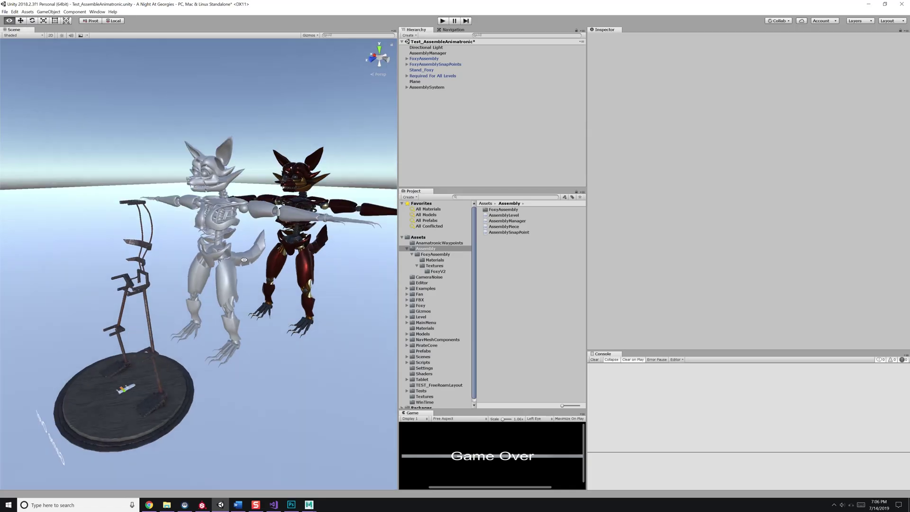
click(269, 235)
Step: Add a Mesh Collider to all pieces from ChestInnards through Tail at once
key(f)
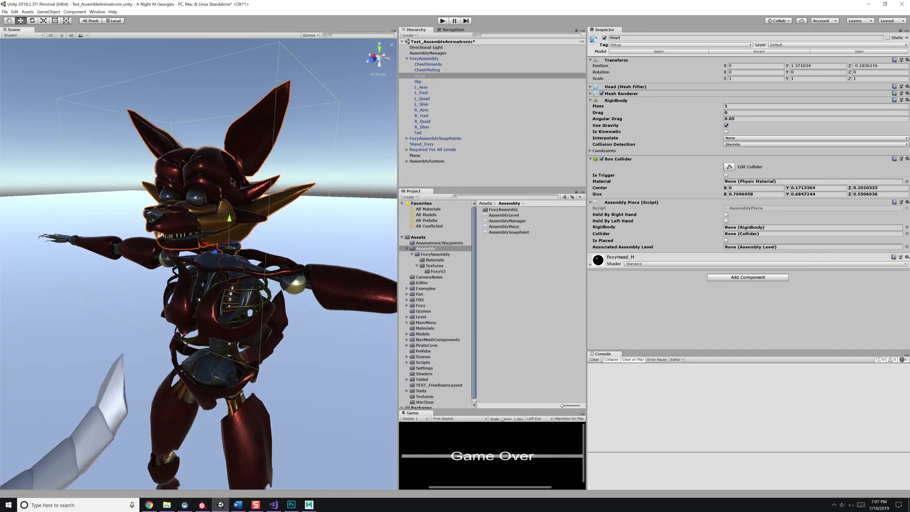
click(428, 64)
shift+click(417, 133)
click(906, 158)
click(867, 166)
Step: Set ChestInnards' collider mesh to C_ChestInnards and make it convex
click(428, 64)
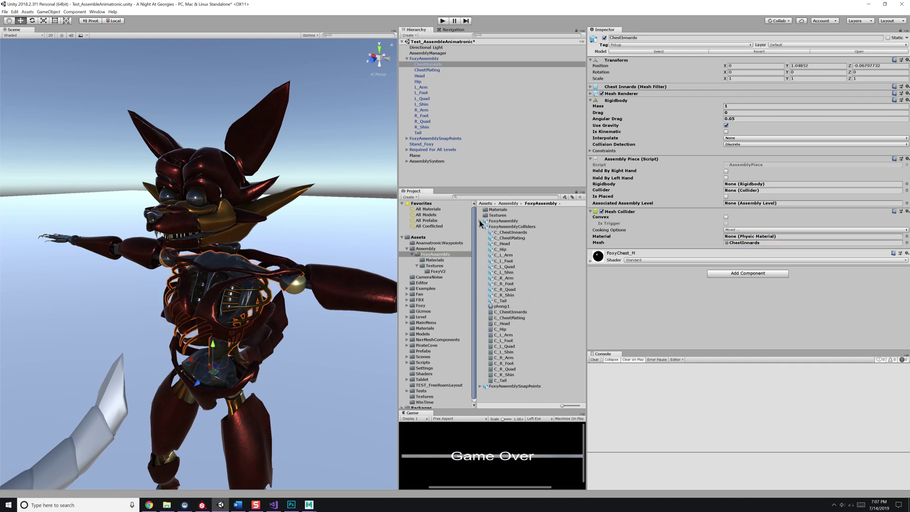
click(906, 242)
double_click(322, 199)
key(f)
click(725, 216)
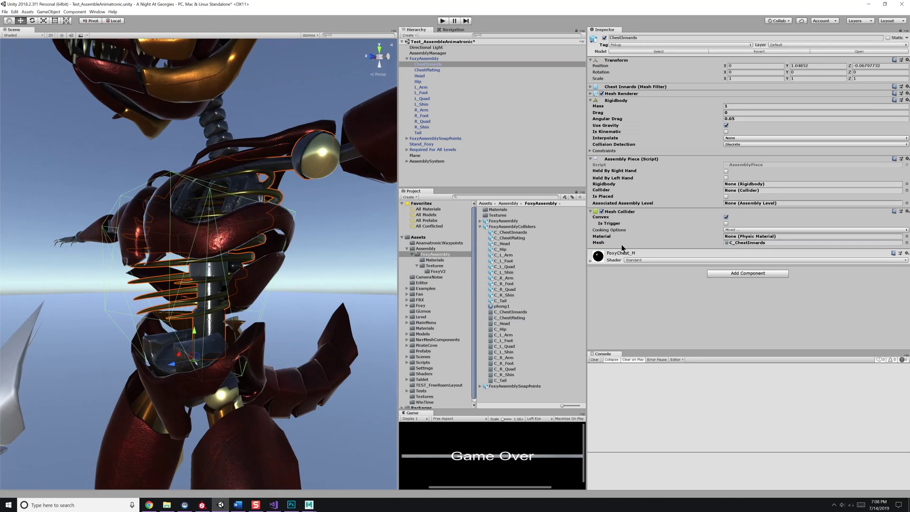
Step: Give ChestPlating a convex mesh collider built from C_ChestPlating
click(726, 217)
click(906, 242)
double_click(305, 284)
click(907, 242)
key(Escape)
Step: Give the Hip piece a convex mesh collider using C_Hip
click(473, 173)
click(418, 81)
key(f)
click(906, 242)
double_click(322, 216)
click(726, 217)
click(906, 242)
key(Escape)
Step: Search the L_Foot collider mesh list for C_ meshes, checking C_L_Foot in the modeller
click(421, 93)
key(f)
click(907, 242)
text(C_)
key(Escape)
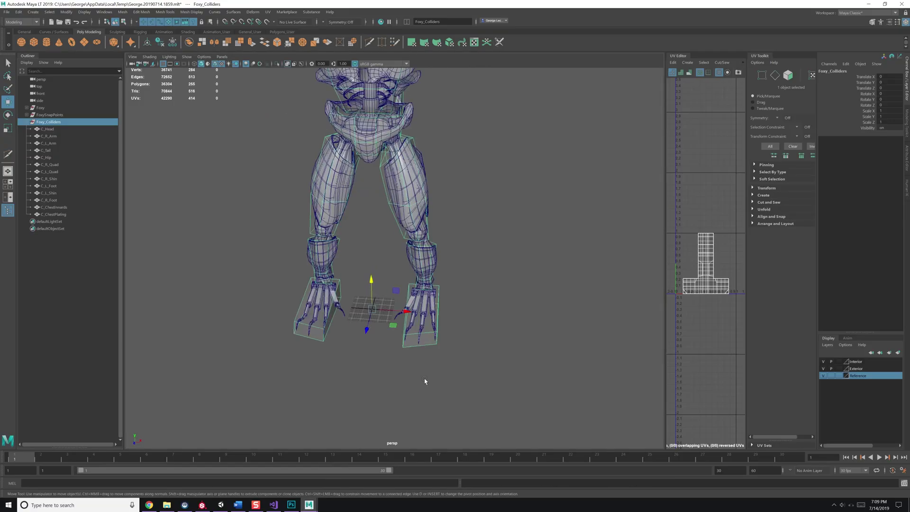
key(alt+Tab)
Step: Open L_Quad's collider mesh list and compare C_L_Quad in the modeller
key(alt+Tab)
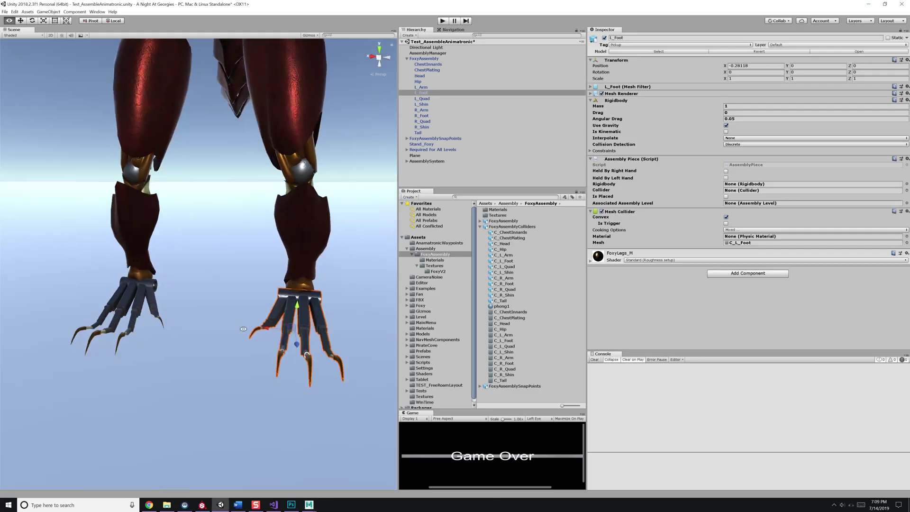
click(421, 98)
key(f)
click(906, 242)
key(Escape)
key(alt+Tab)
click(420, 268)
key(f)
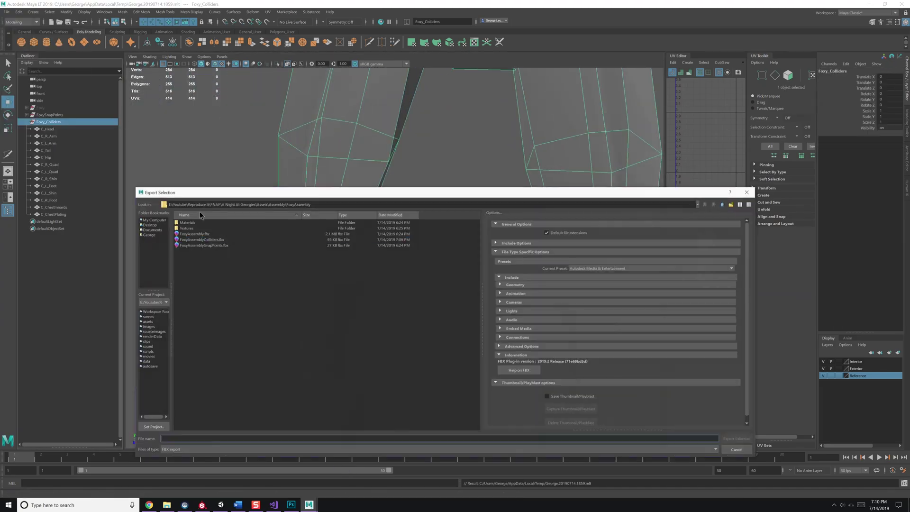
Step: Confirm C_L_Shin as the L_Shin collider mesh
key(alt+Tab)
scroll(309, 316, down, 3)
click(906, 242)
click(421, 109)
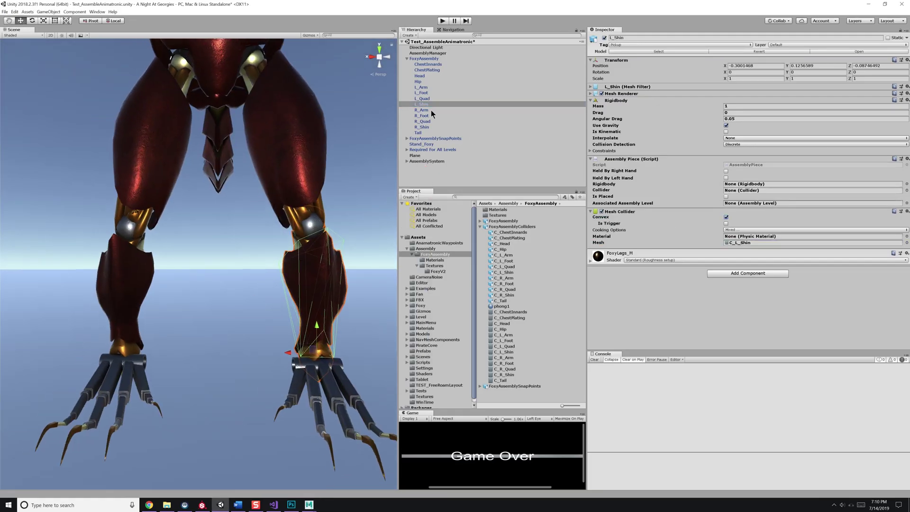
Step: Assign the C_R collider meshes to the R_Arm and R_Quad pieces
key(f)
click(907, 242)
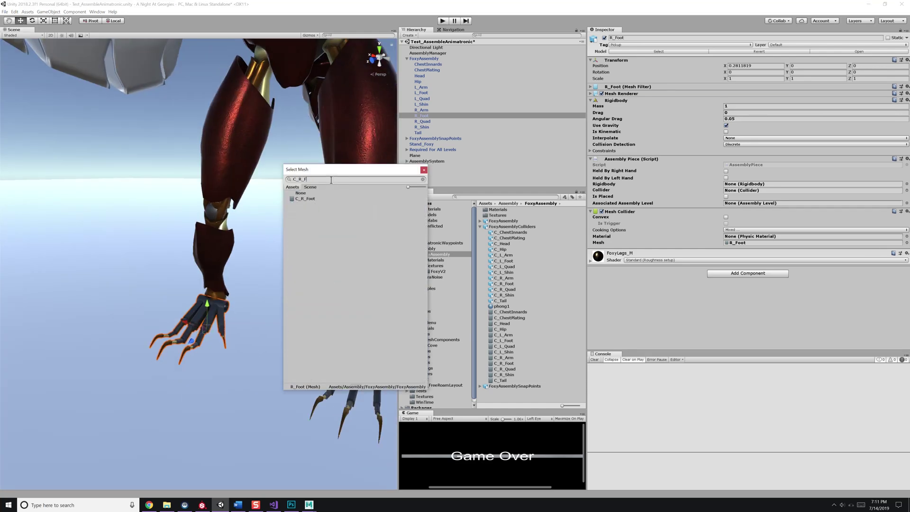
click(421, 121)
key(f)
click(906, 242)
text(C_R)
key(Escape)
scroll(265, 237, down, 3)
Step: Set the Tail piece's collider mesh to C_Tail
click(417, 133)
click(906, 242)
key(Escape)
key(f)
click(906, 242)
click(394, 191)
alt+drag(331, 260, 237, 190)
scroll(325, 106, down, 5)
Step: Frame the whole FoxyAssembly and save the scene with Ctrl+S
click(325, 106)
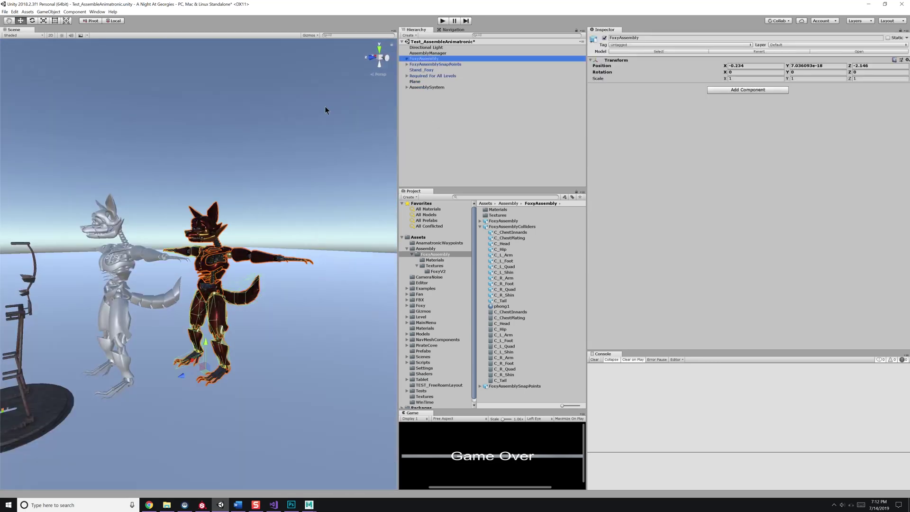
click(303, 258)
key(f)
key(ctrl+s)
Step: Check the L_Arm, Hip and ChestInnards colliders, toggling Convex on ChestInnards
click(420, 87)
key(f)
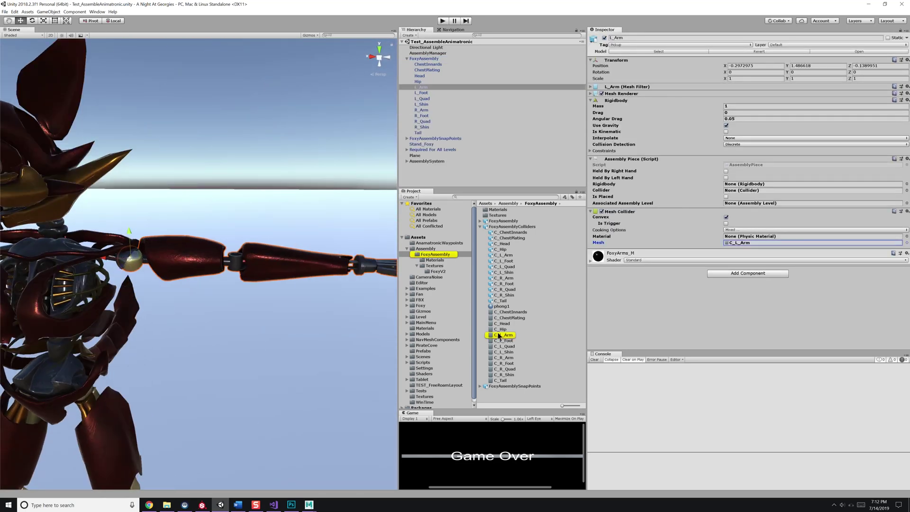
click(438, 82)
key(f)
click(428, 64)
key(f)
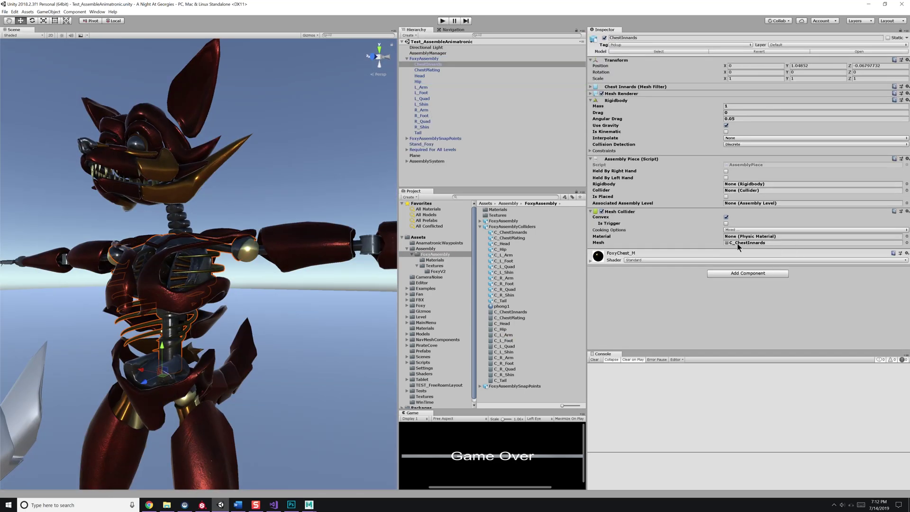
click(726, 217)
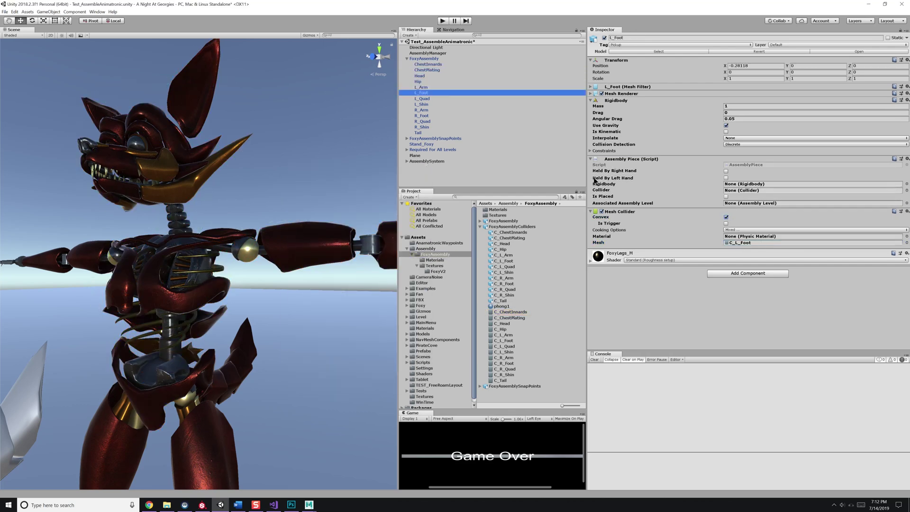
click(724, 214)
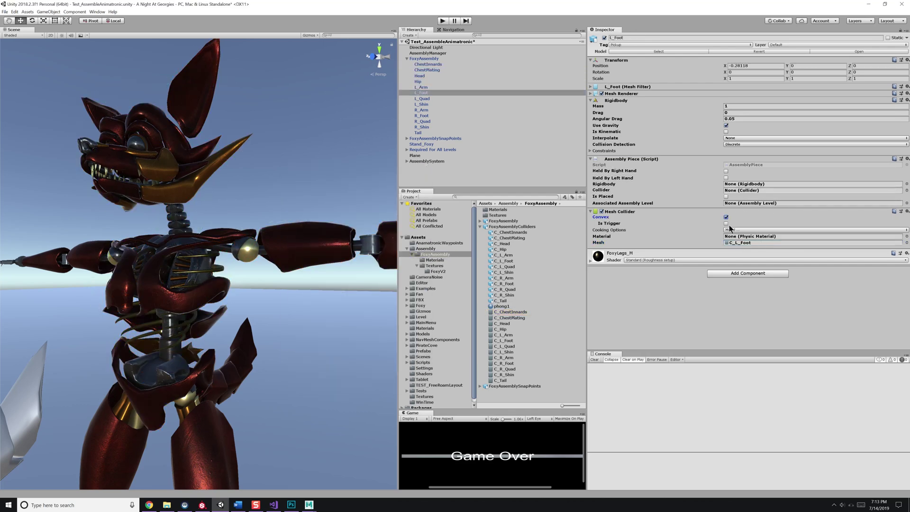
Step: Make the L_Quad mesh collider convex
right_drag(309, 325, 369, 180)
click(440, 98)
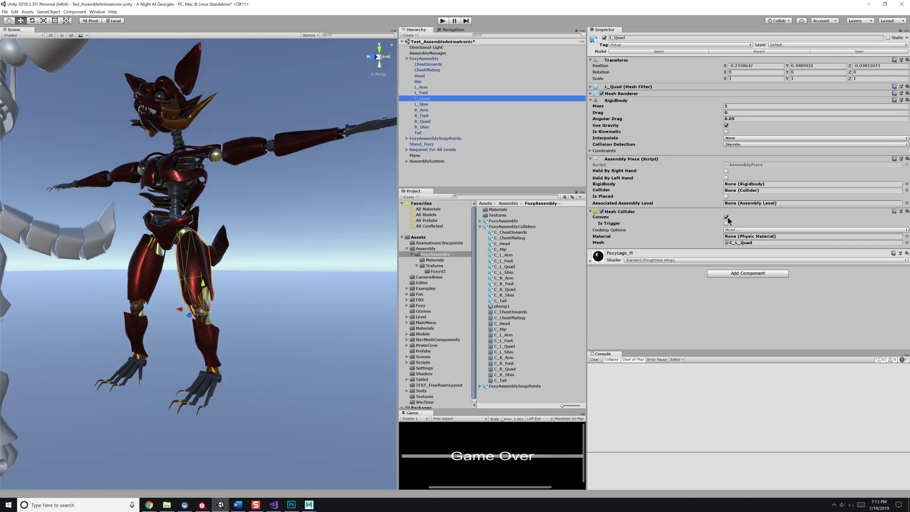
click(725, 217)
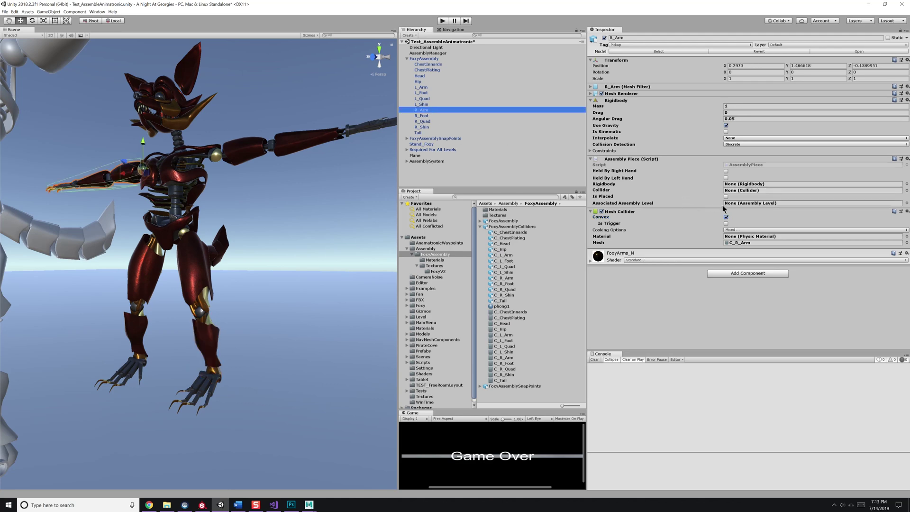
click(419, 60)
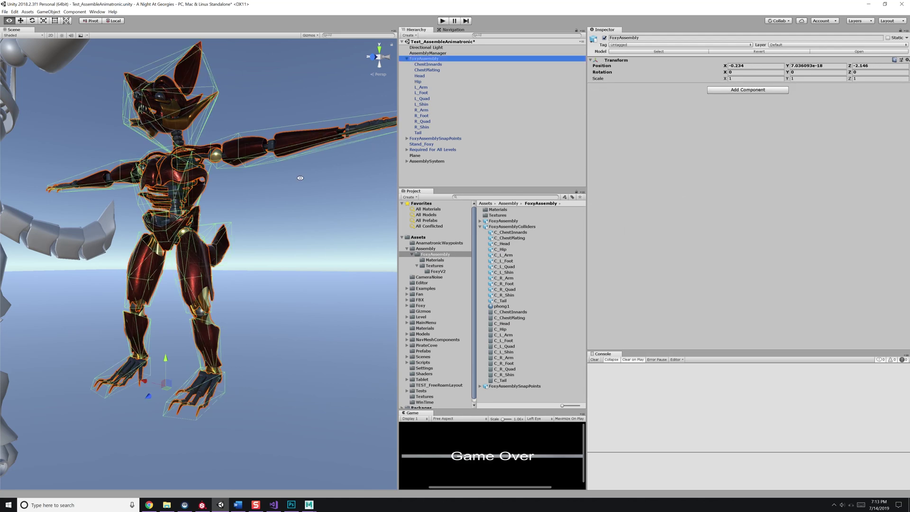
alt+drag(300, 178, 251, 259)
scroll(146, 288, down, 8)
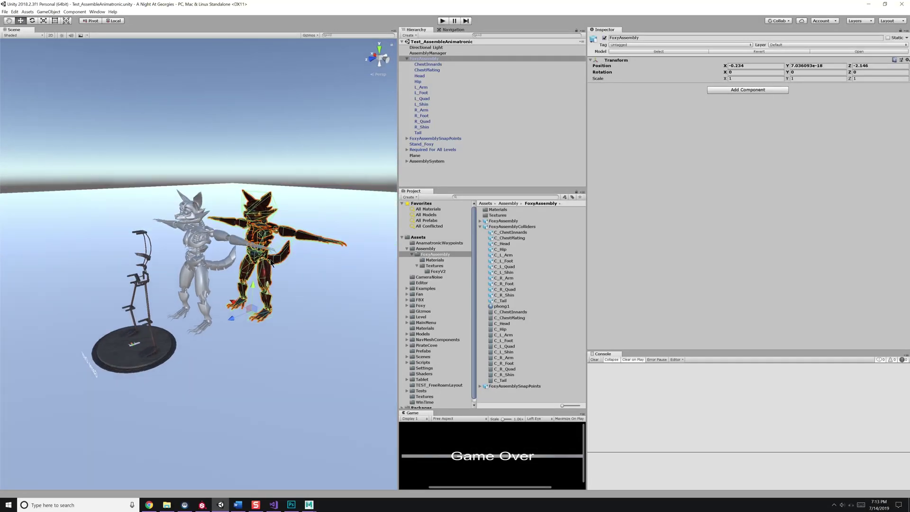
click(406, 58)
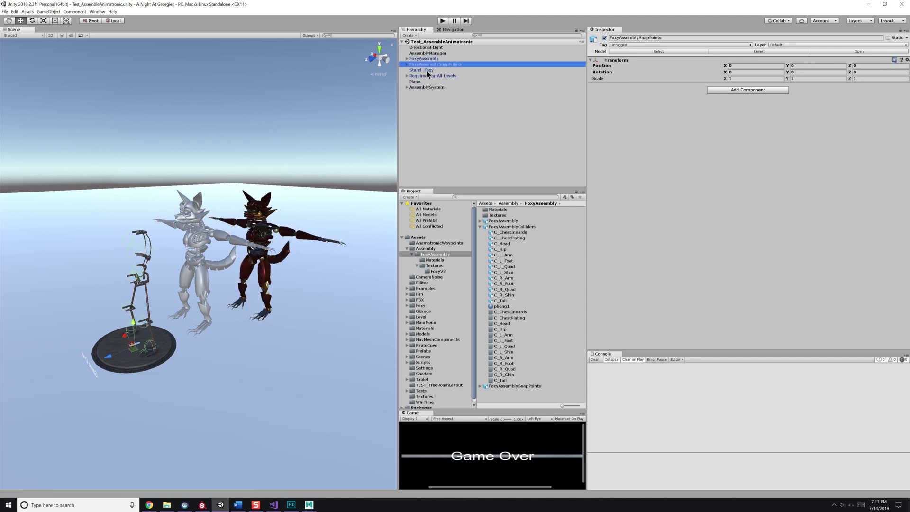
click(426, 70)
click(431, 76)
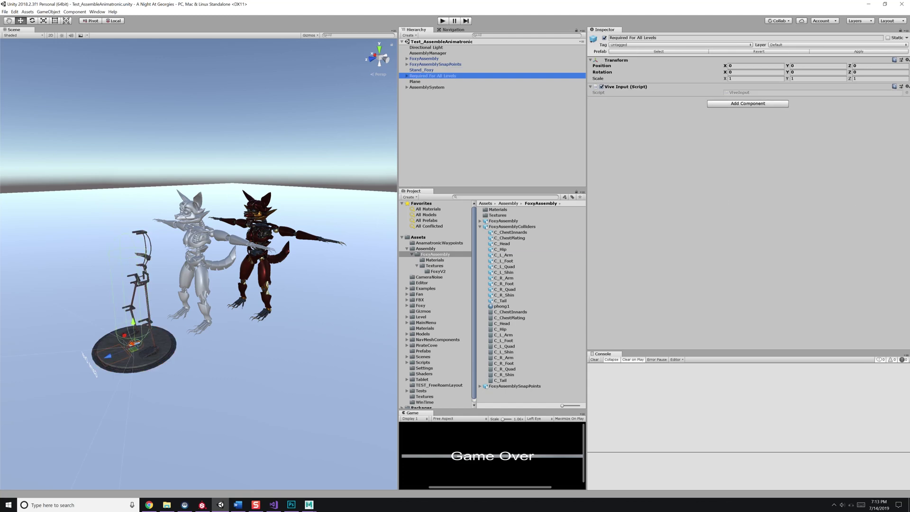